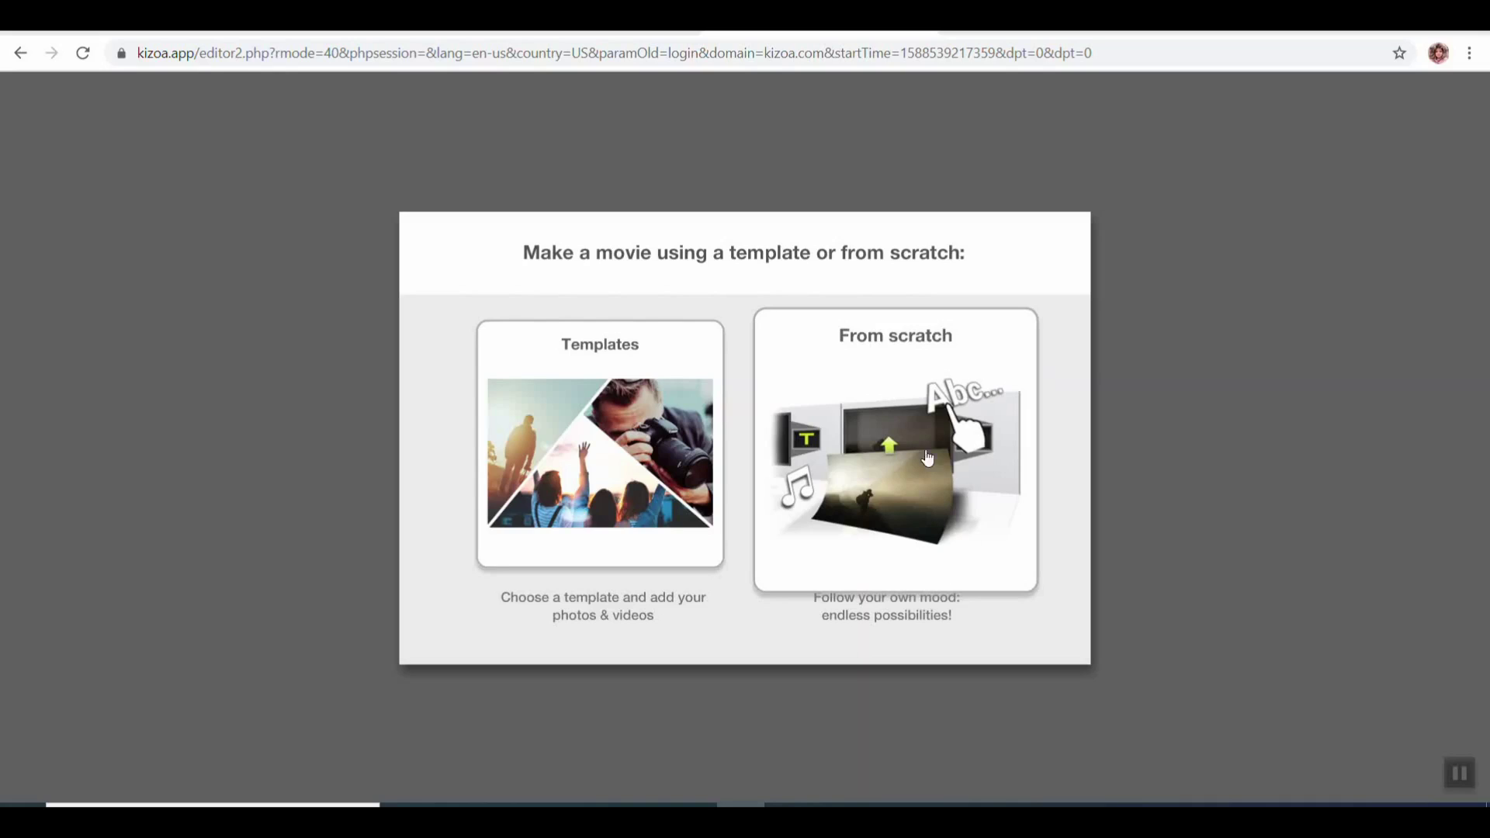
# Start a new movie from scratch in landscape orientation with 16:9 size
pyautogui.click(844, 543)
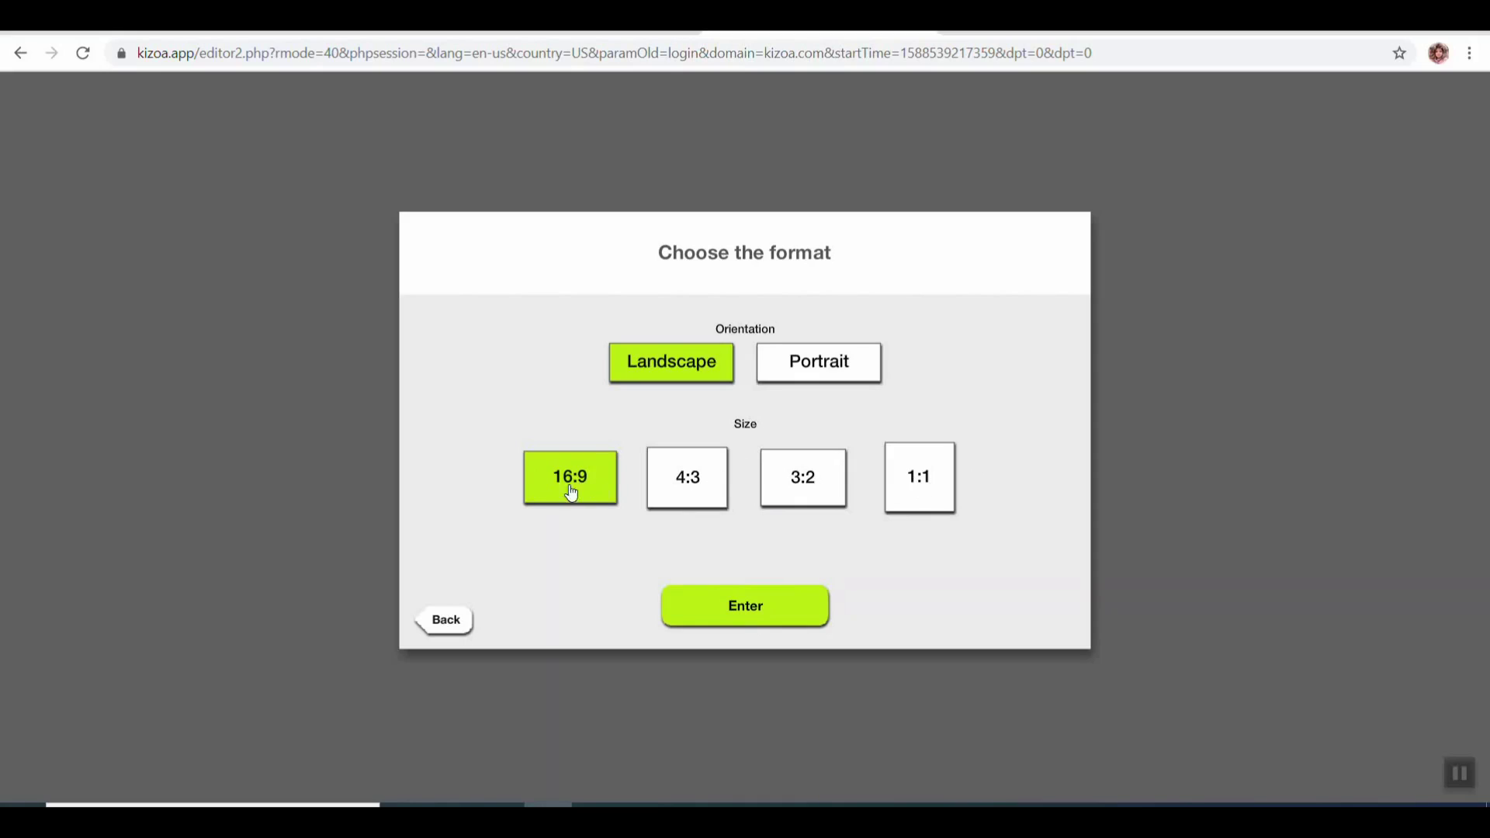
pyautogui.click(743, 613)
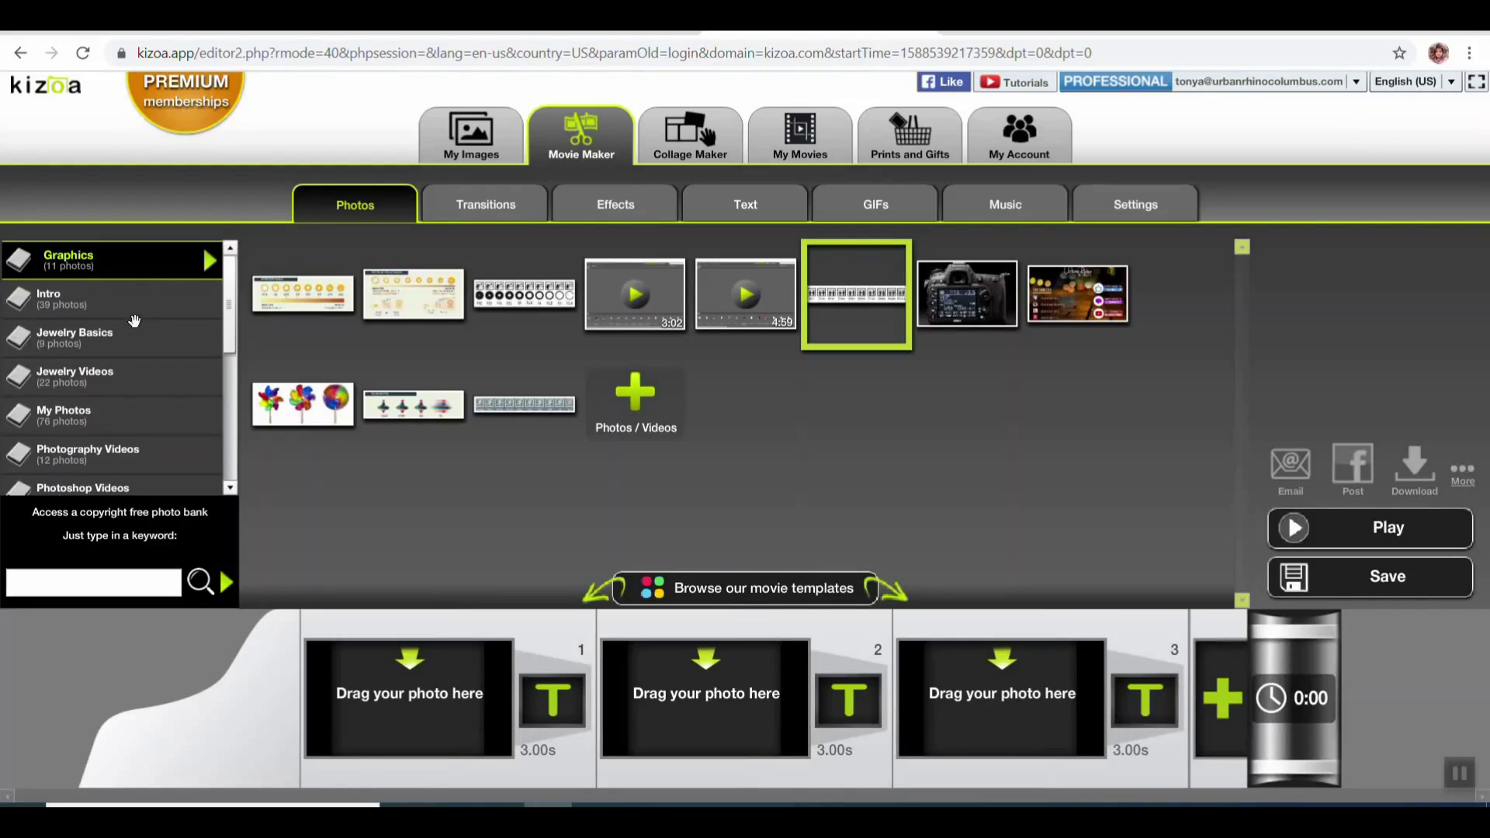
pyautogui.scroll(-1, 116, 419)
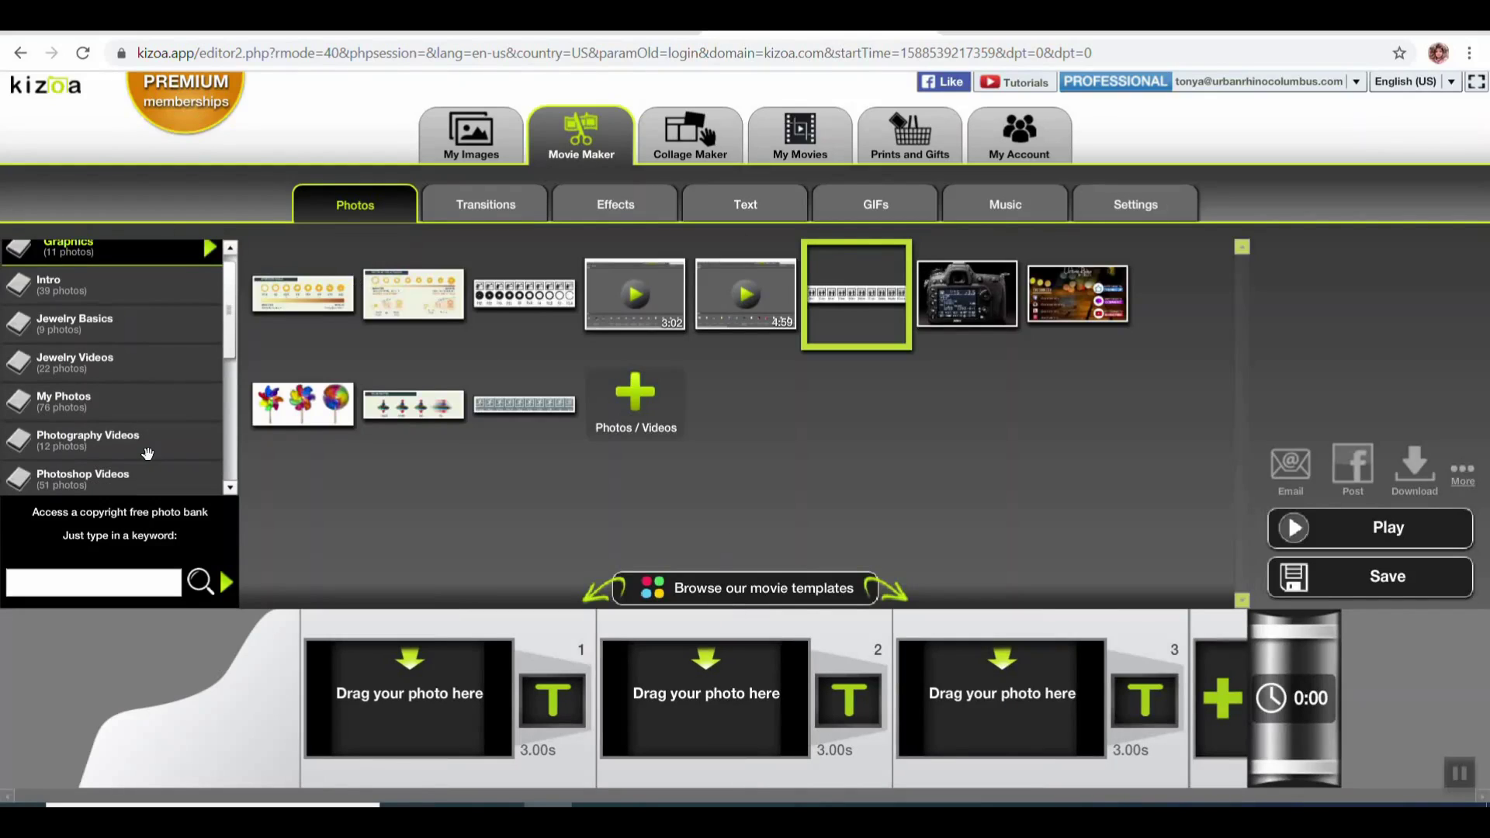
pyautogui.scroll(-1, 143, 450)
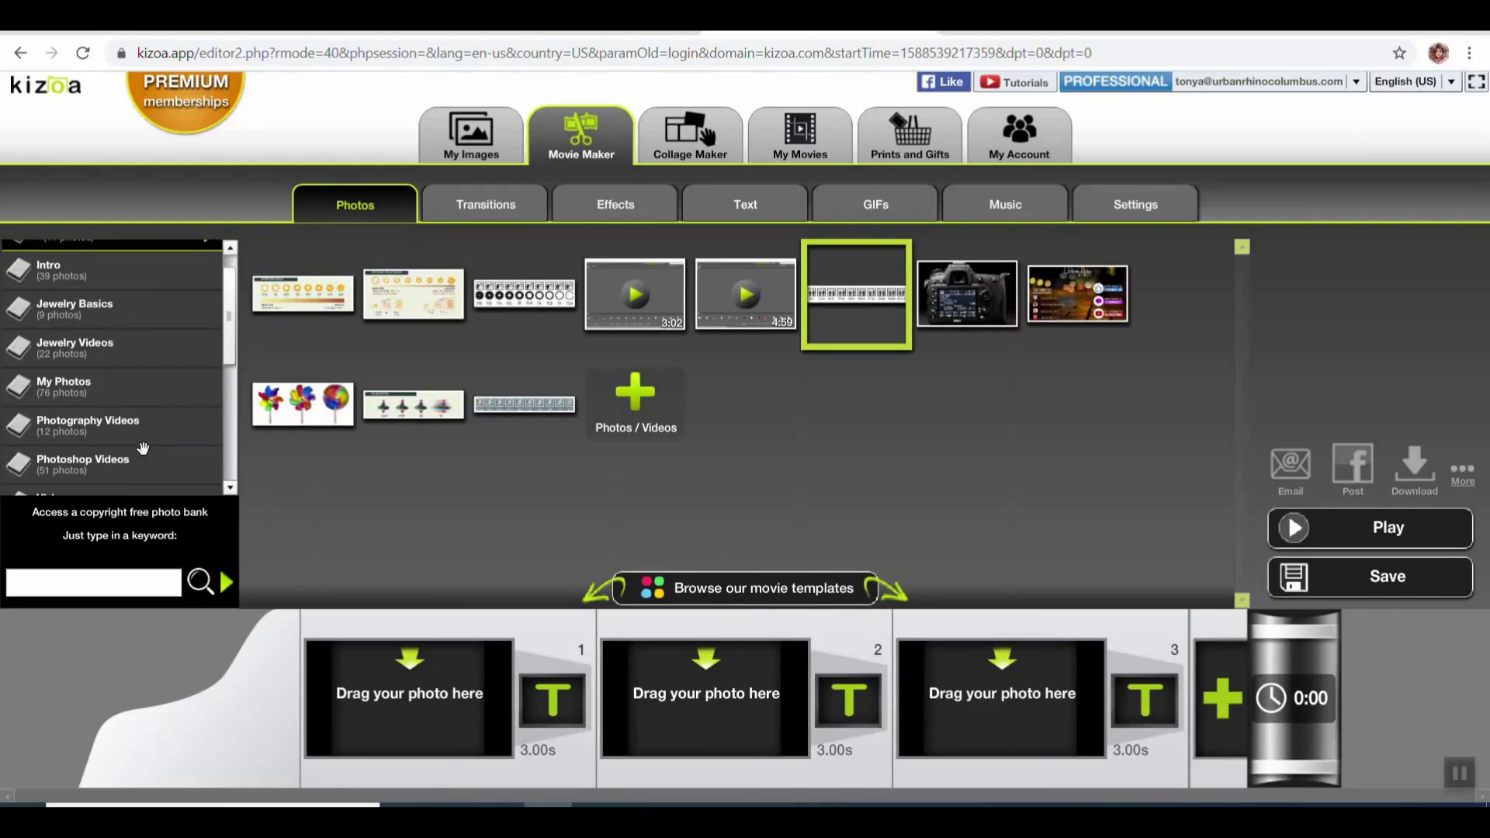
# Duplicate the saved movie "Speed Edit: Cinderella" and open the copy for editing
pyautogui.click(806, 149)
pyautogui.scroll(-3, 275, 308)
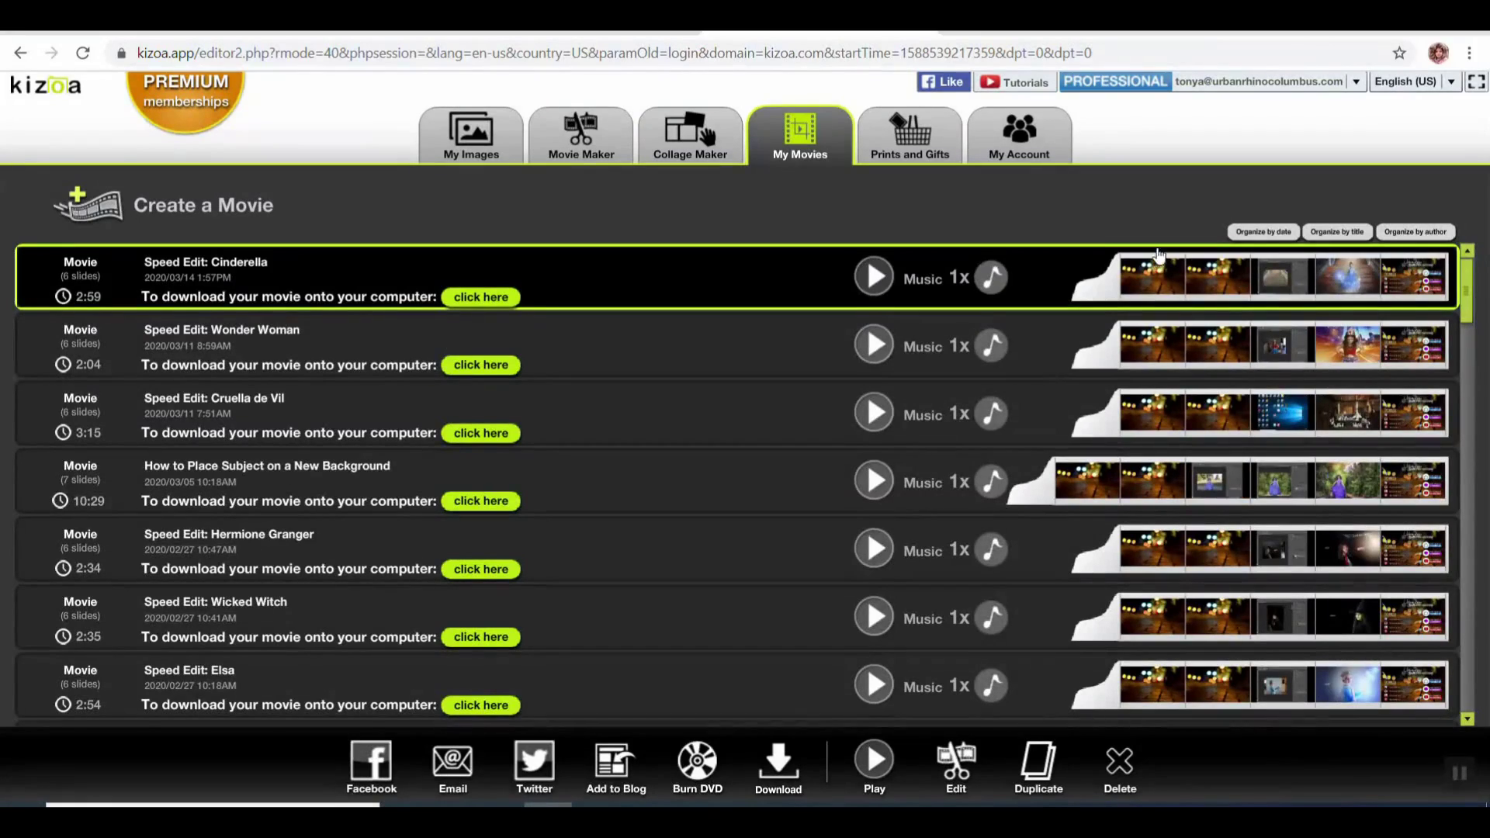
pyautogui.moveTo(1160, 351)
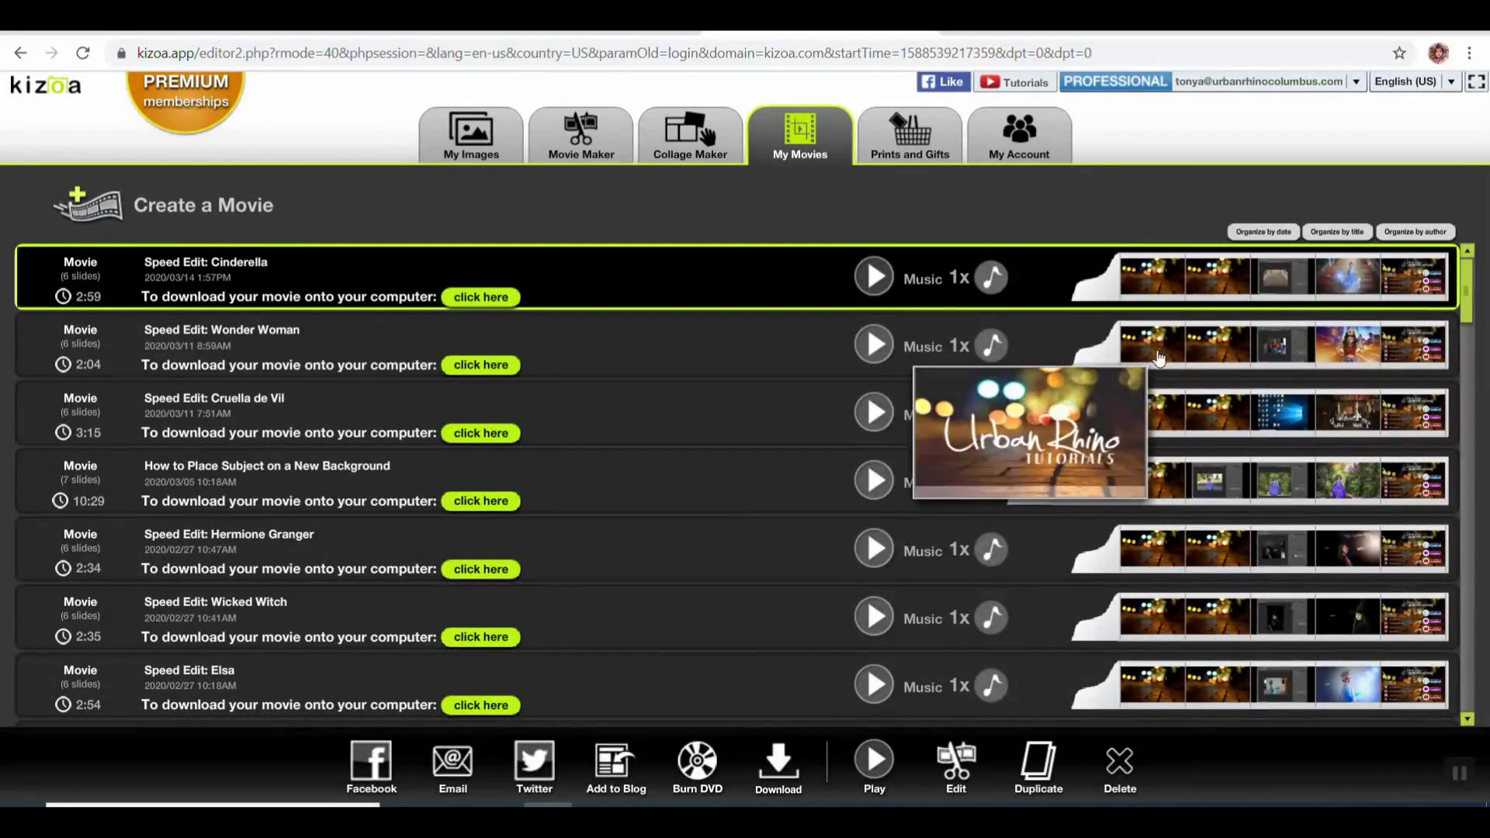
pyautogui.moveTo(1226, 354)
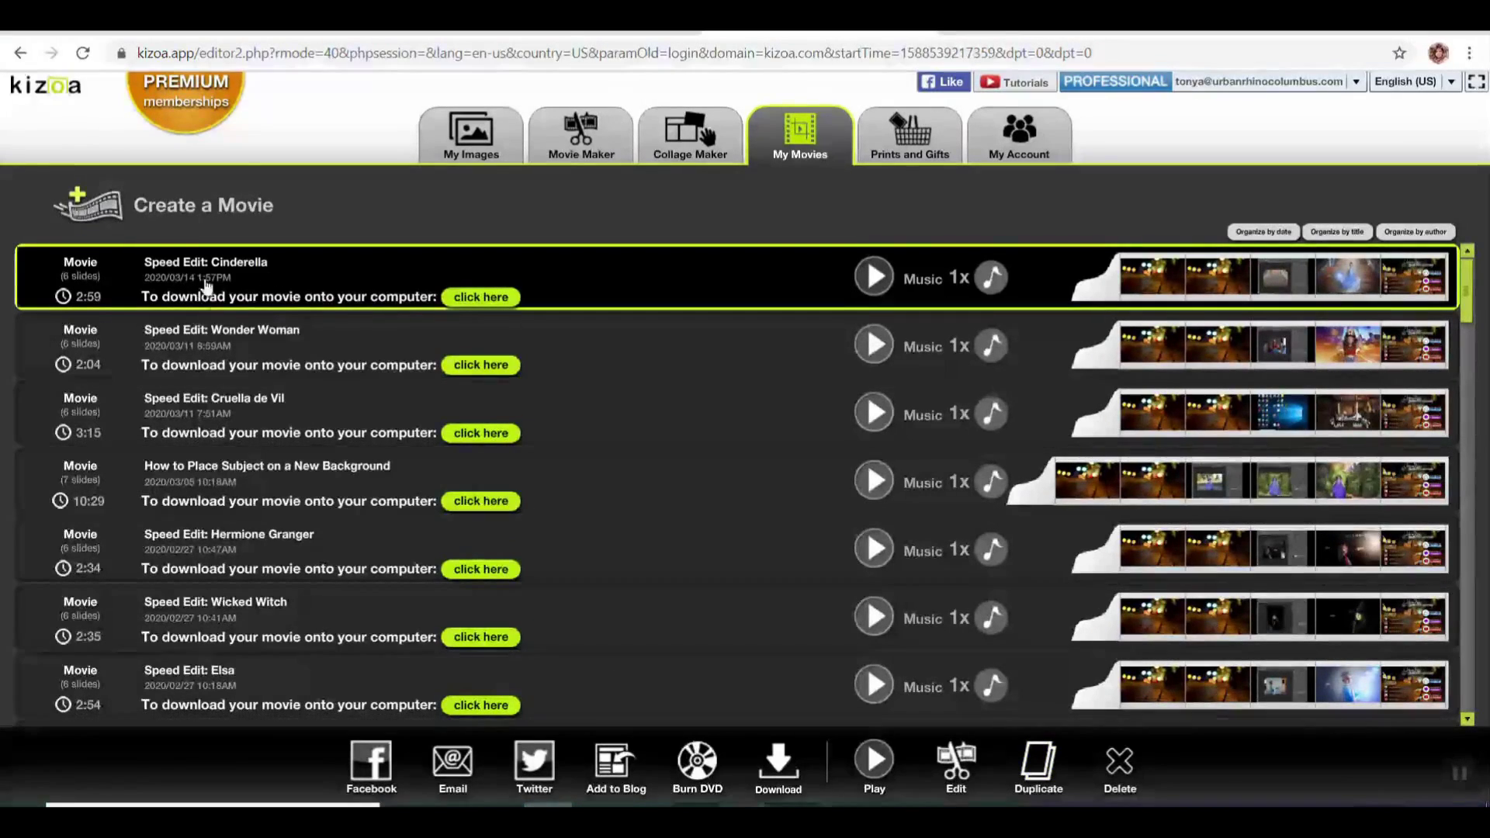
pyautogui.click(1032, 767)
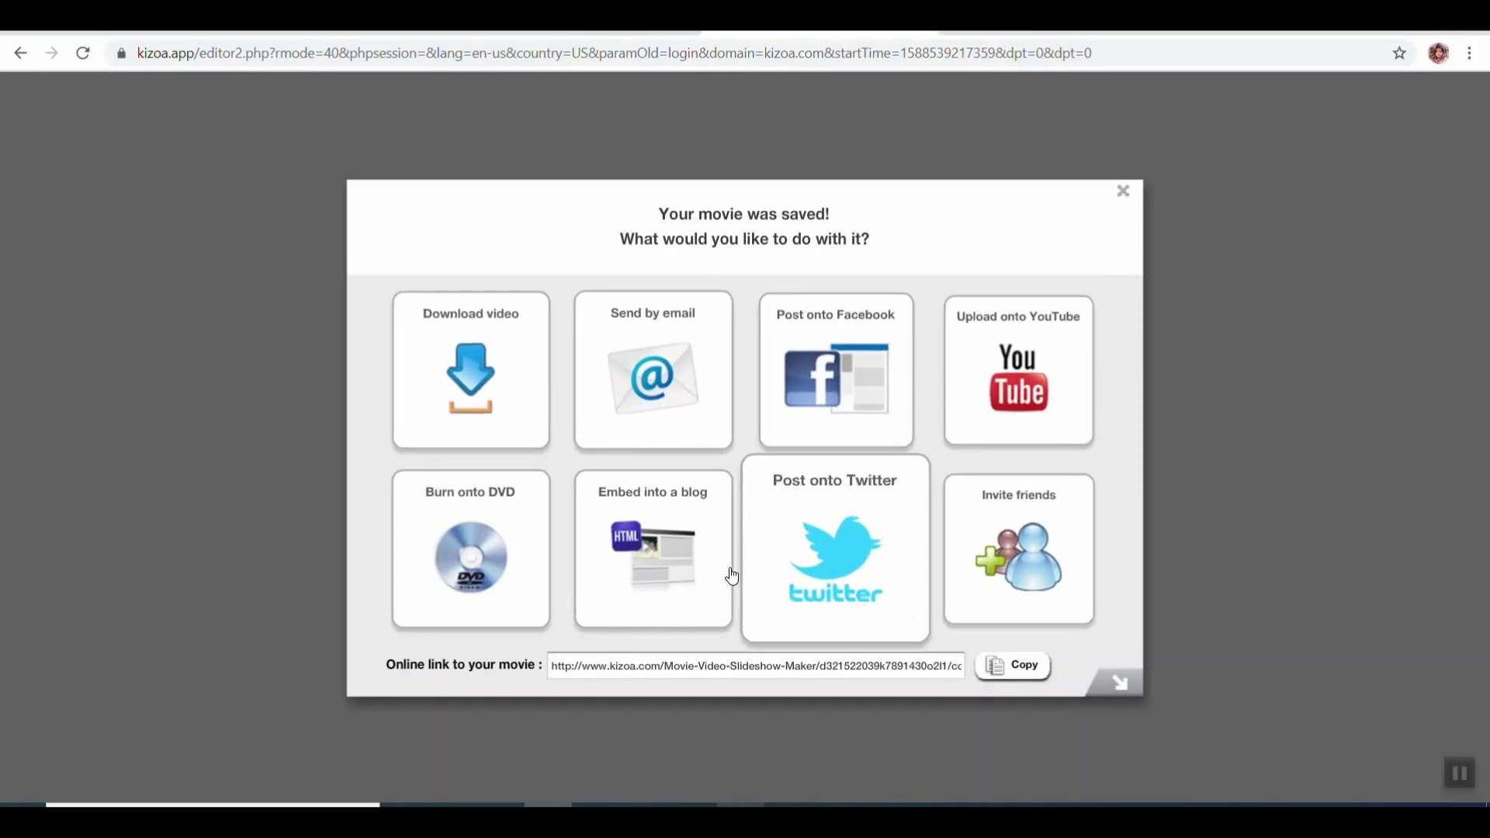
pyautogui.click(1116, 686)
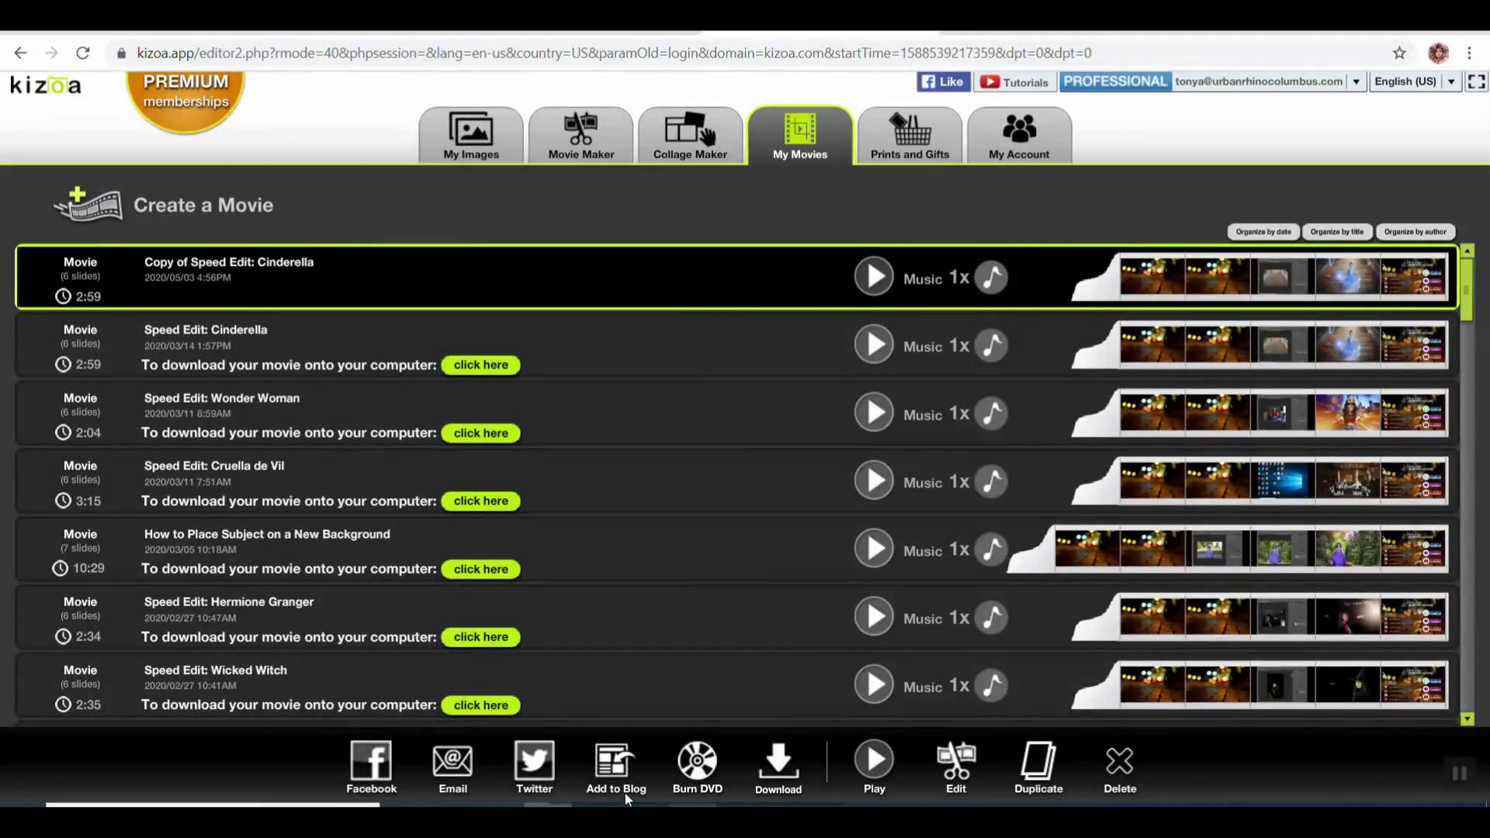
pyautogui.click(959, 769)
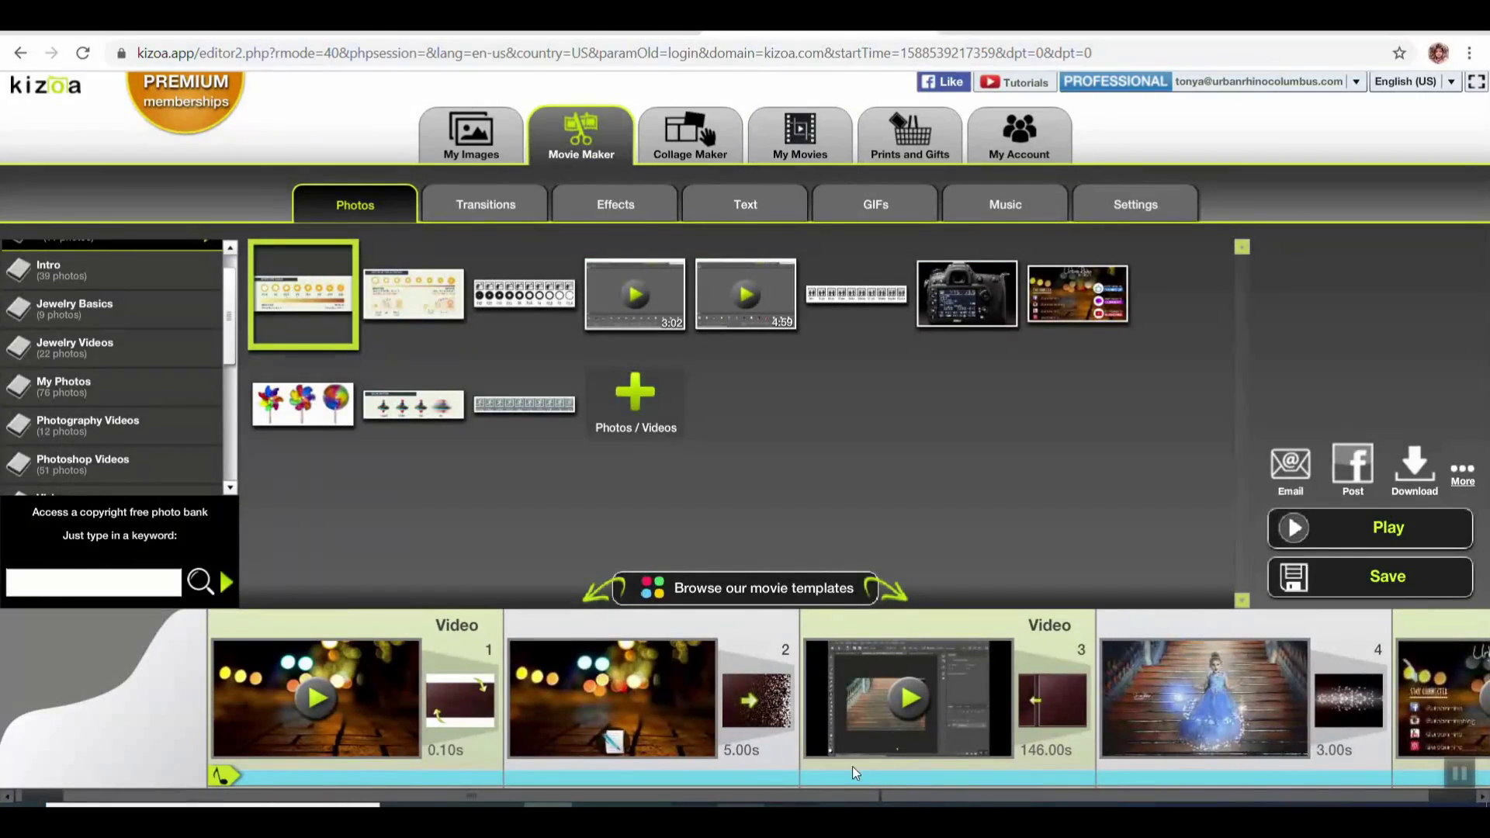
# Check the first slide's video settings and preview the opening of the copied movie
pyautogui.moveTo(373, 687)
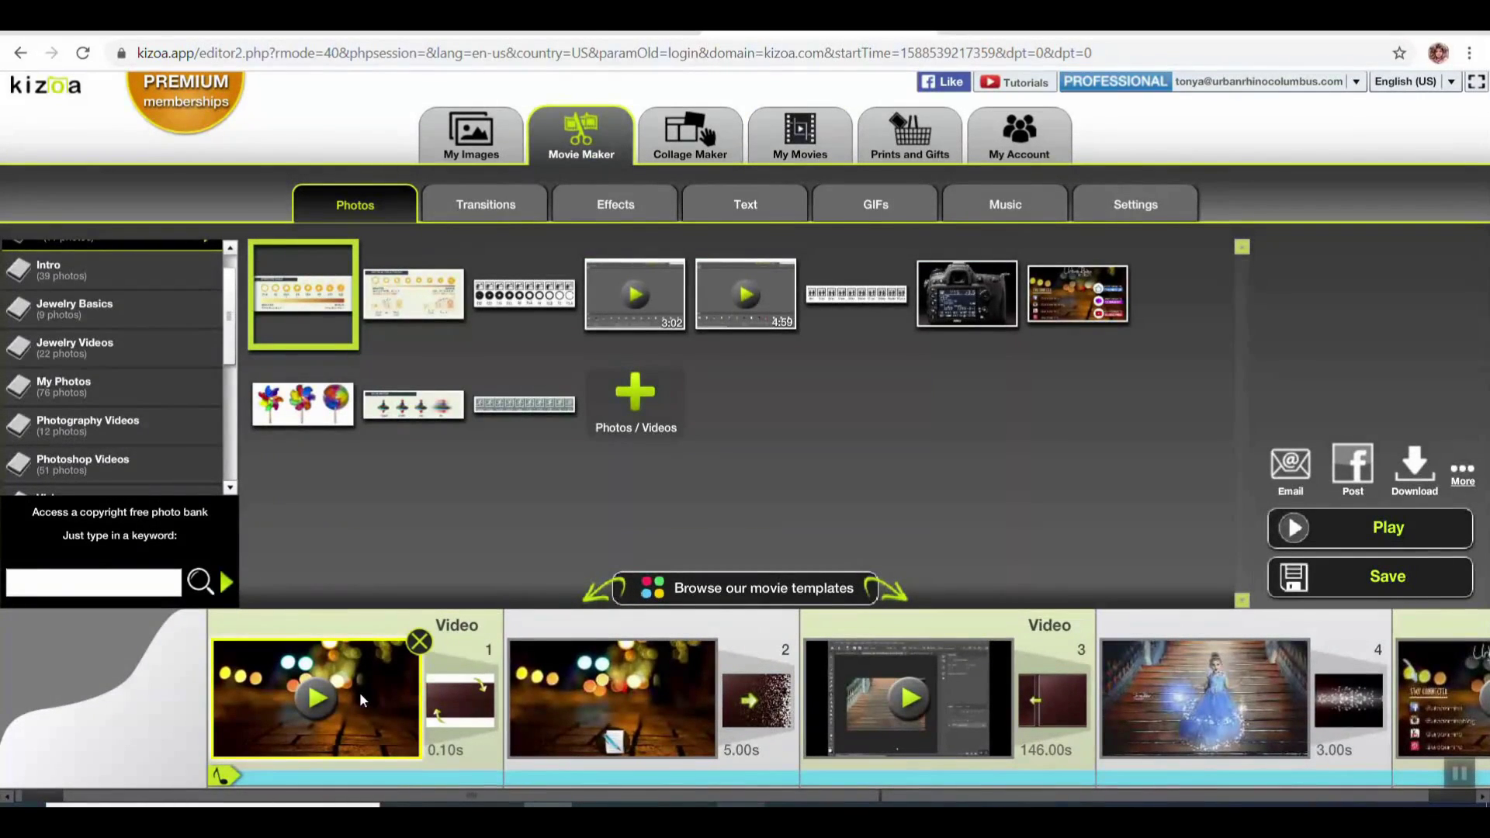
pyautogui.click(360, 693)
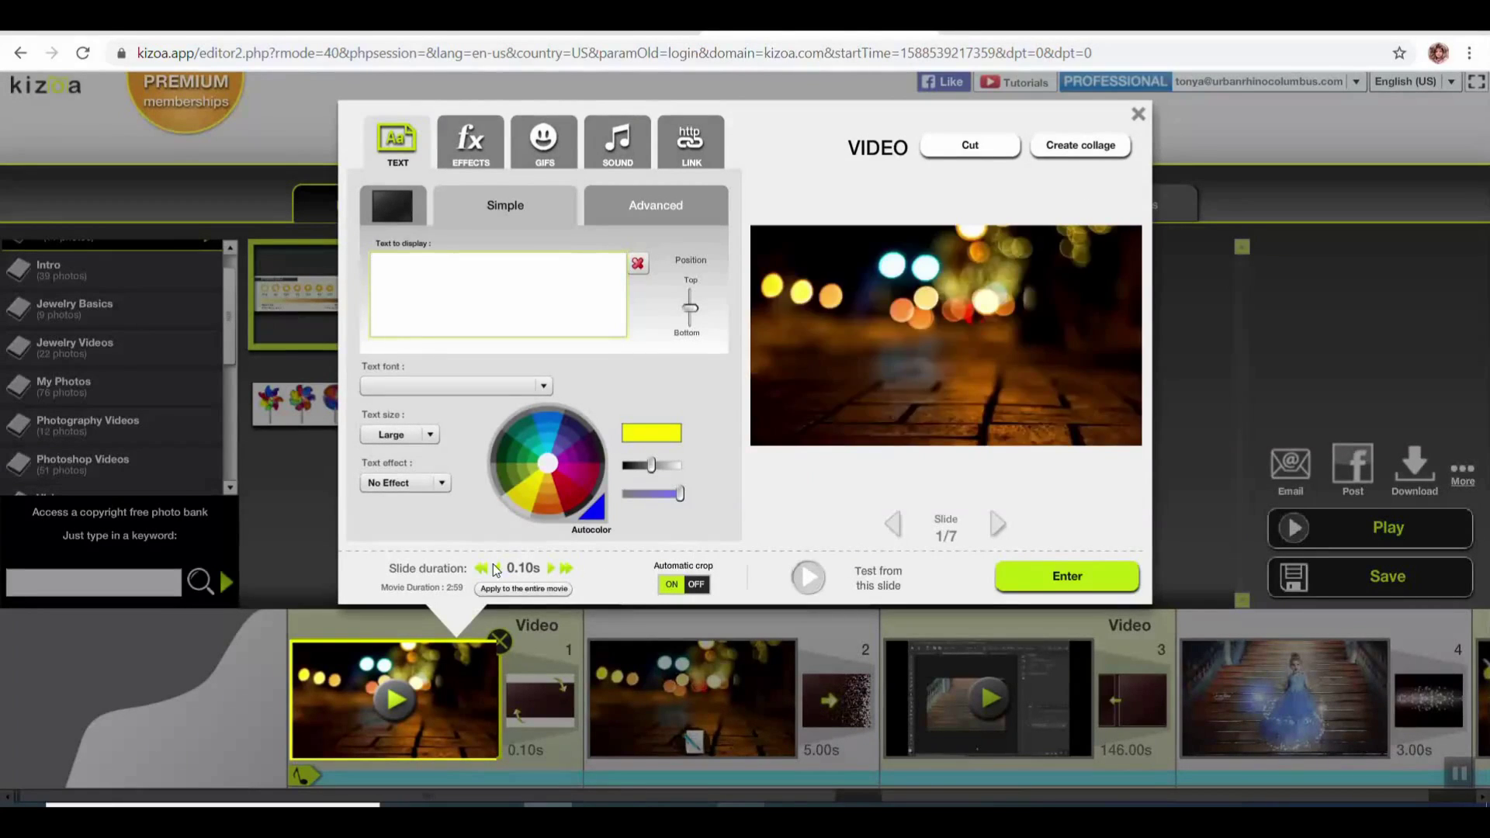
pyautogui.click(1139, 114)
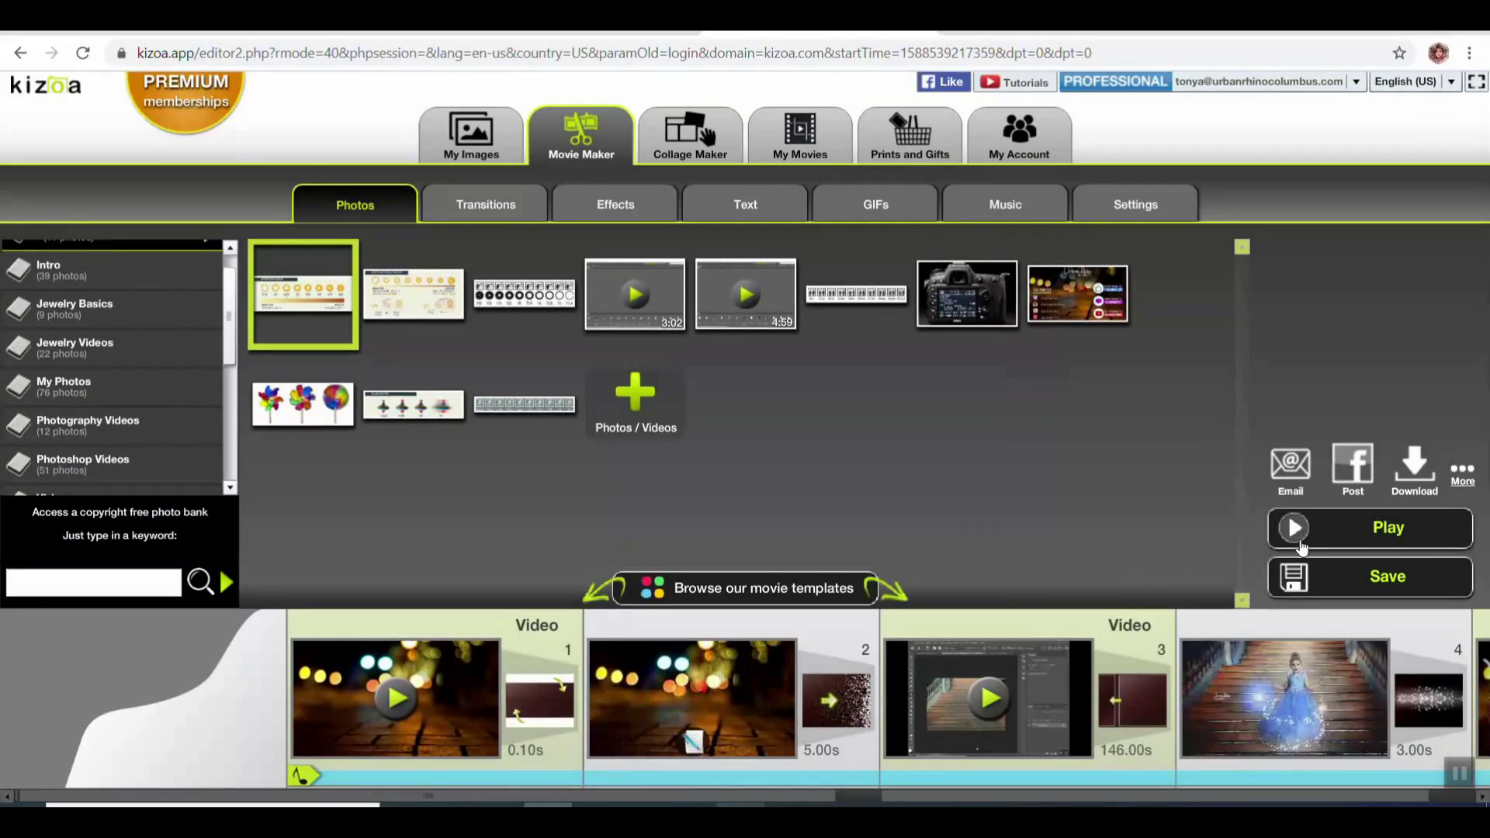
pyautogui.click(1338, 536)
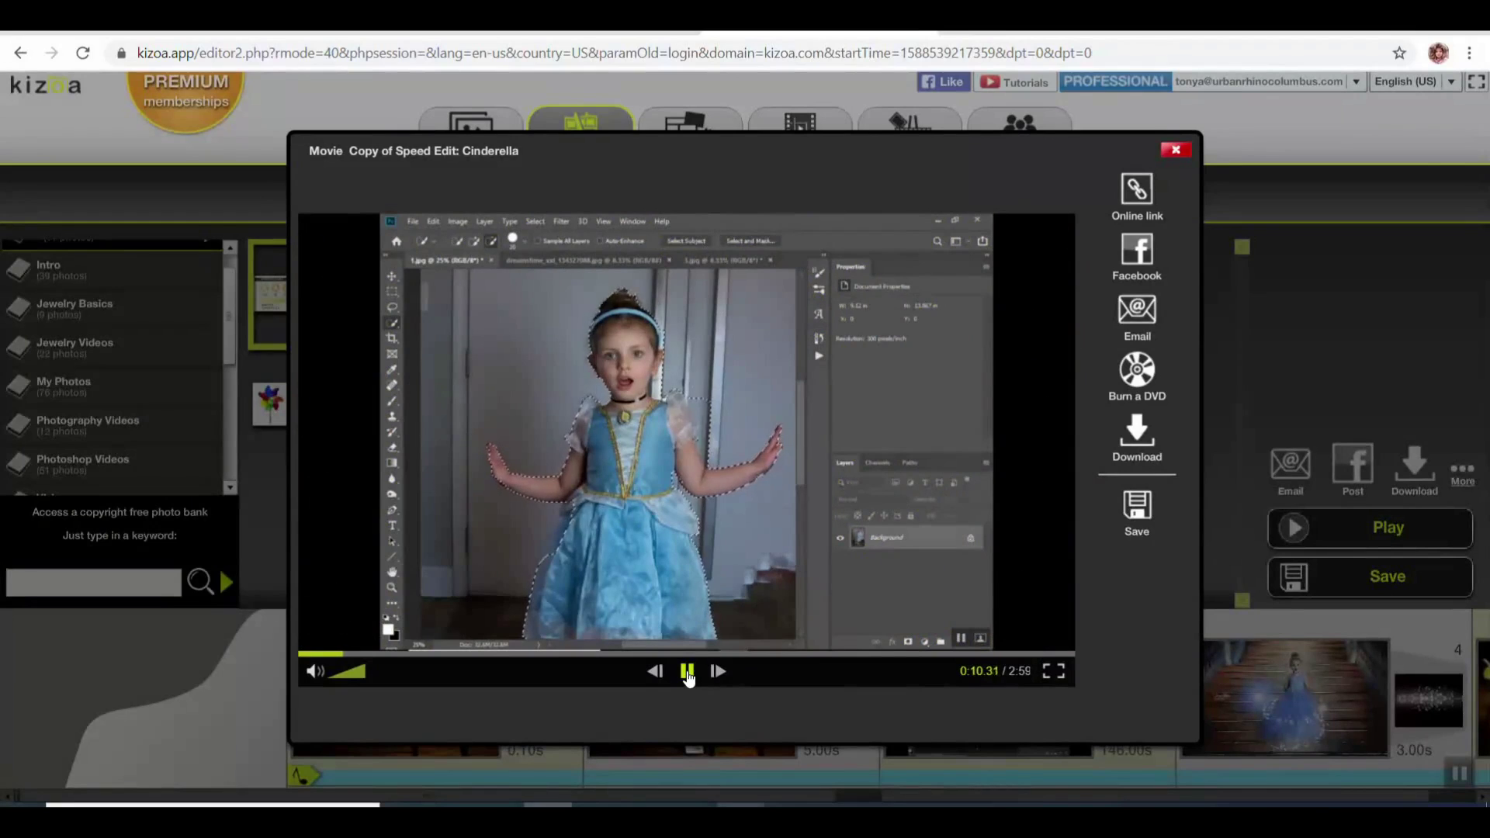
pyautogui.click(687, 672)
pyautogui.click(1175, 150)
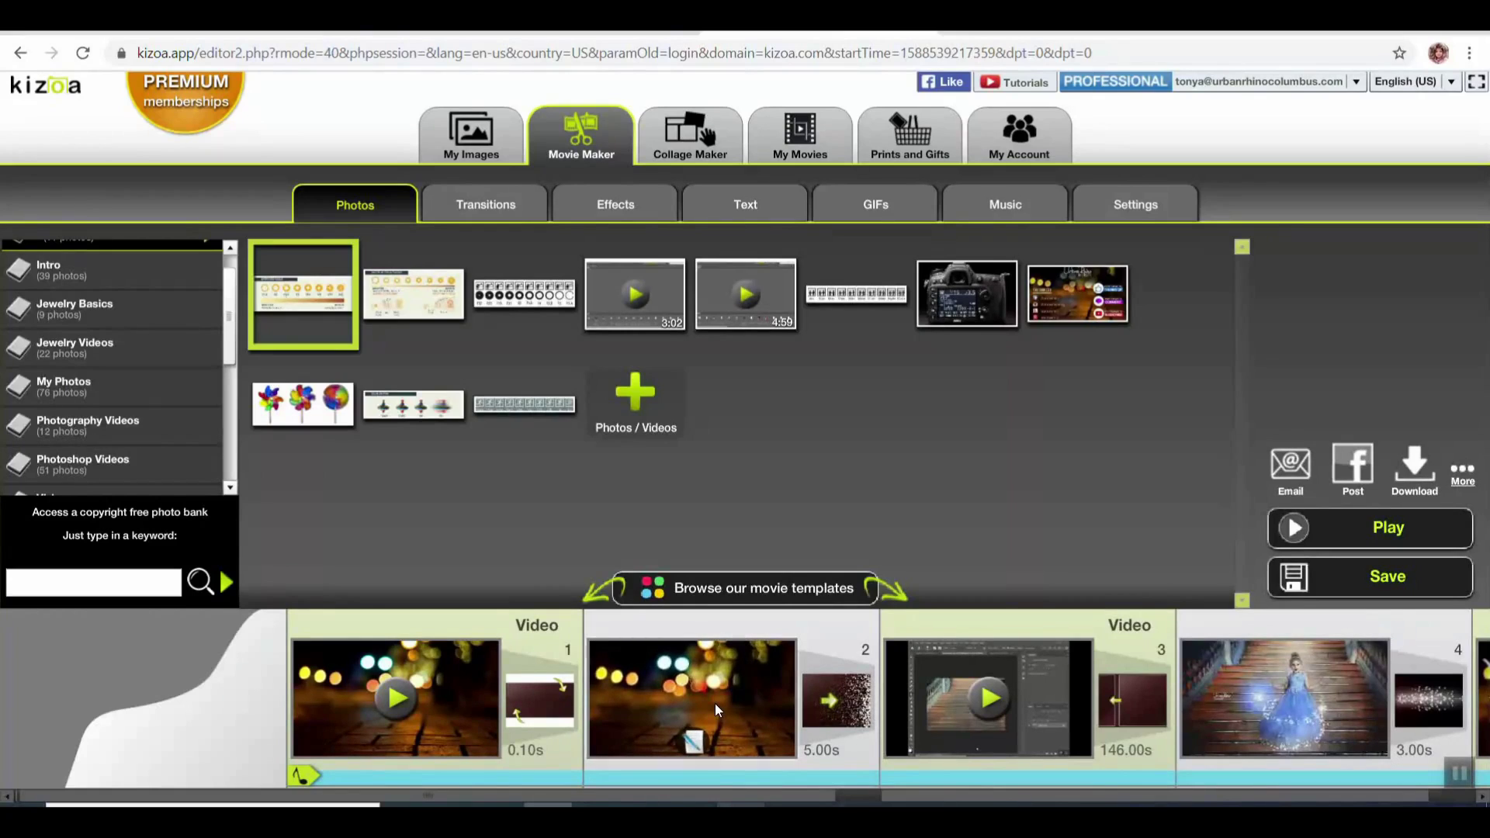
# Replace "Cinderella" with "Merida" in the second slide's title text so it reads "Speed Edit: Merida"
pyautogui.click(688, 680)
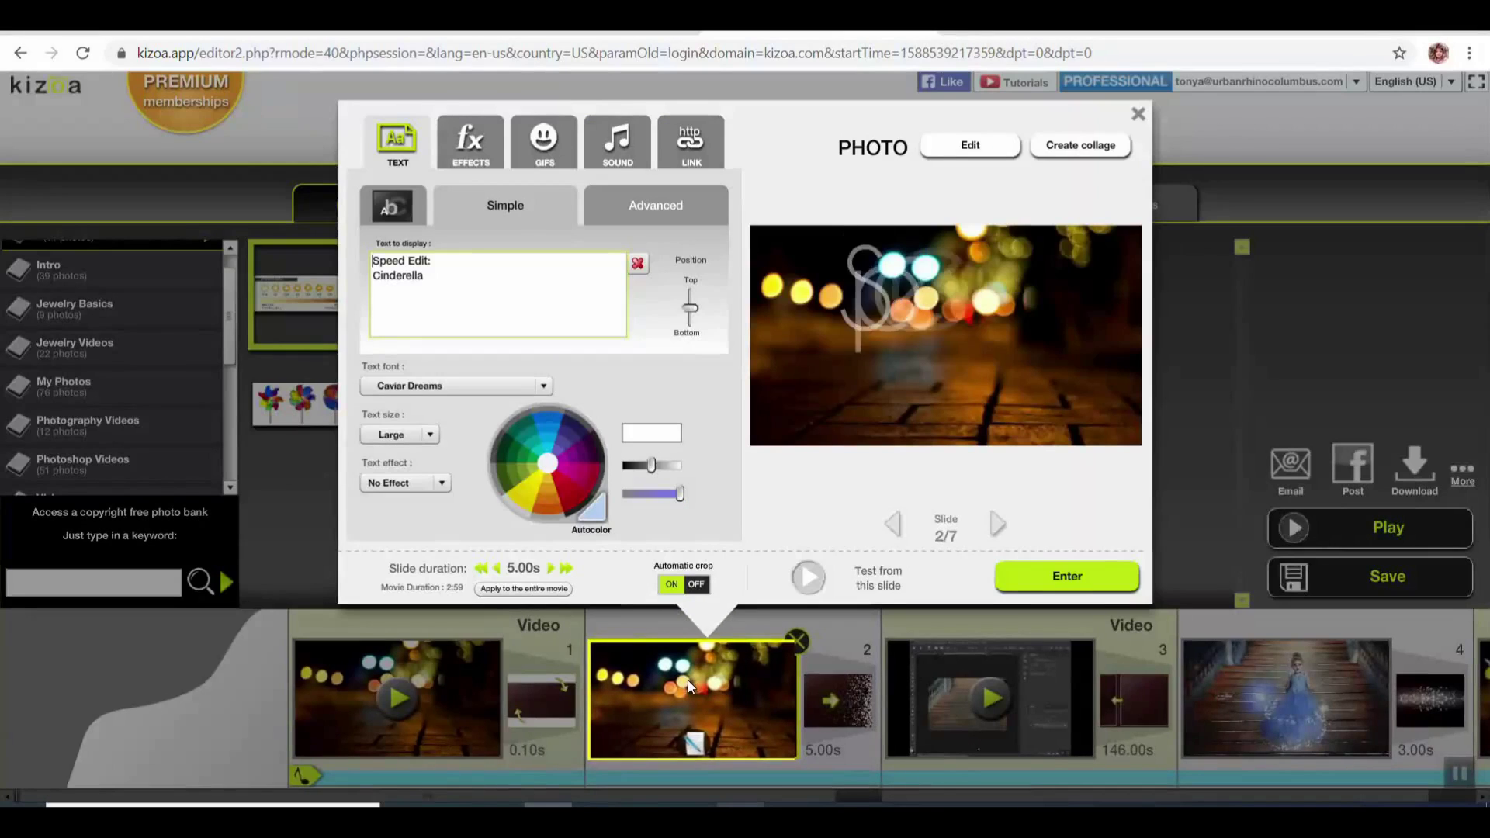
pyautogui.moveTo(435, 277); pyautogui.dragTo(329, 285)
pyautogui.write('Merida')
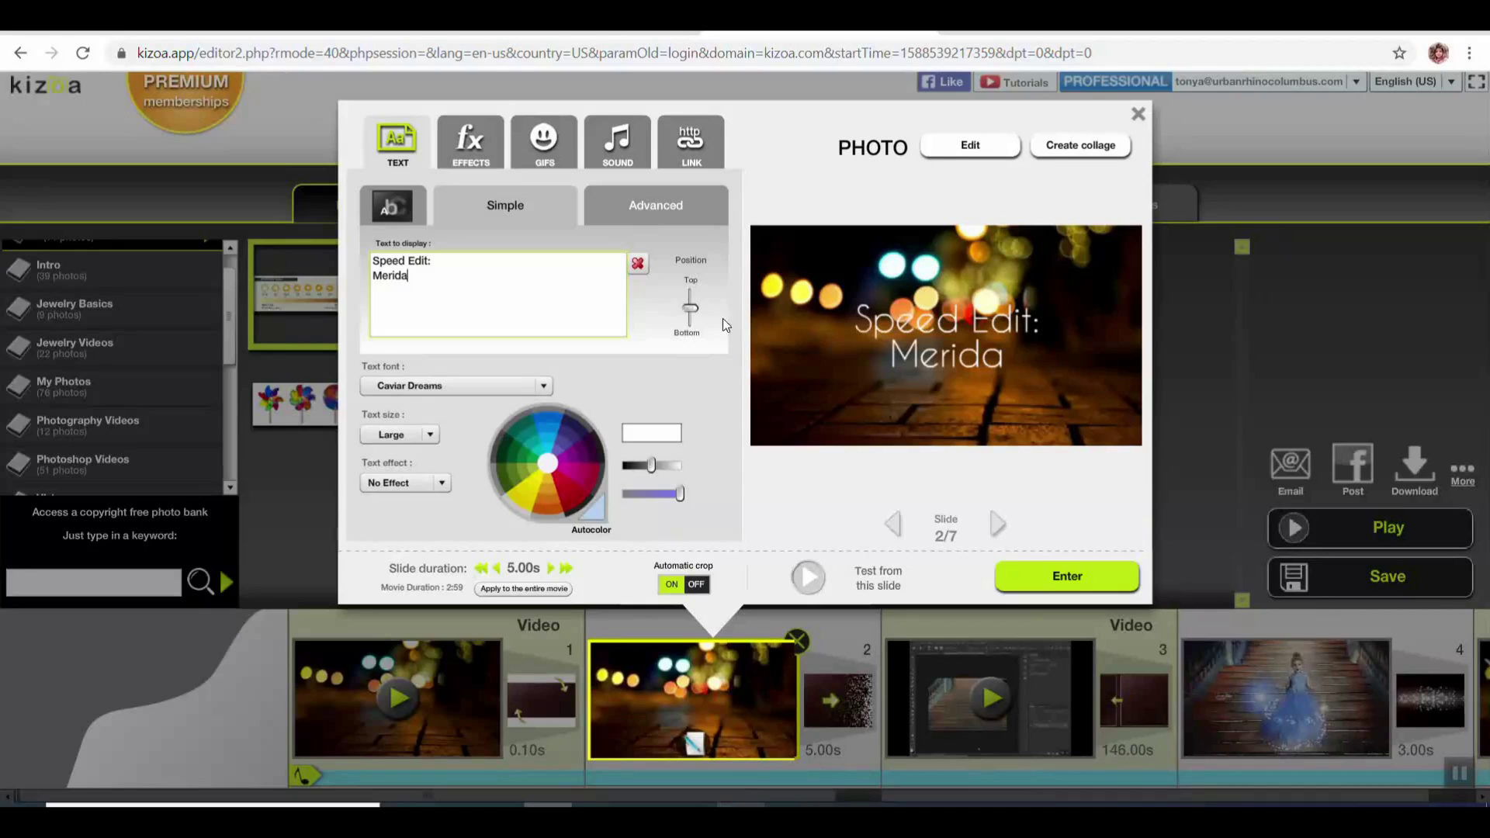
pyautogui.click(1068, 577)
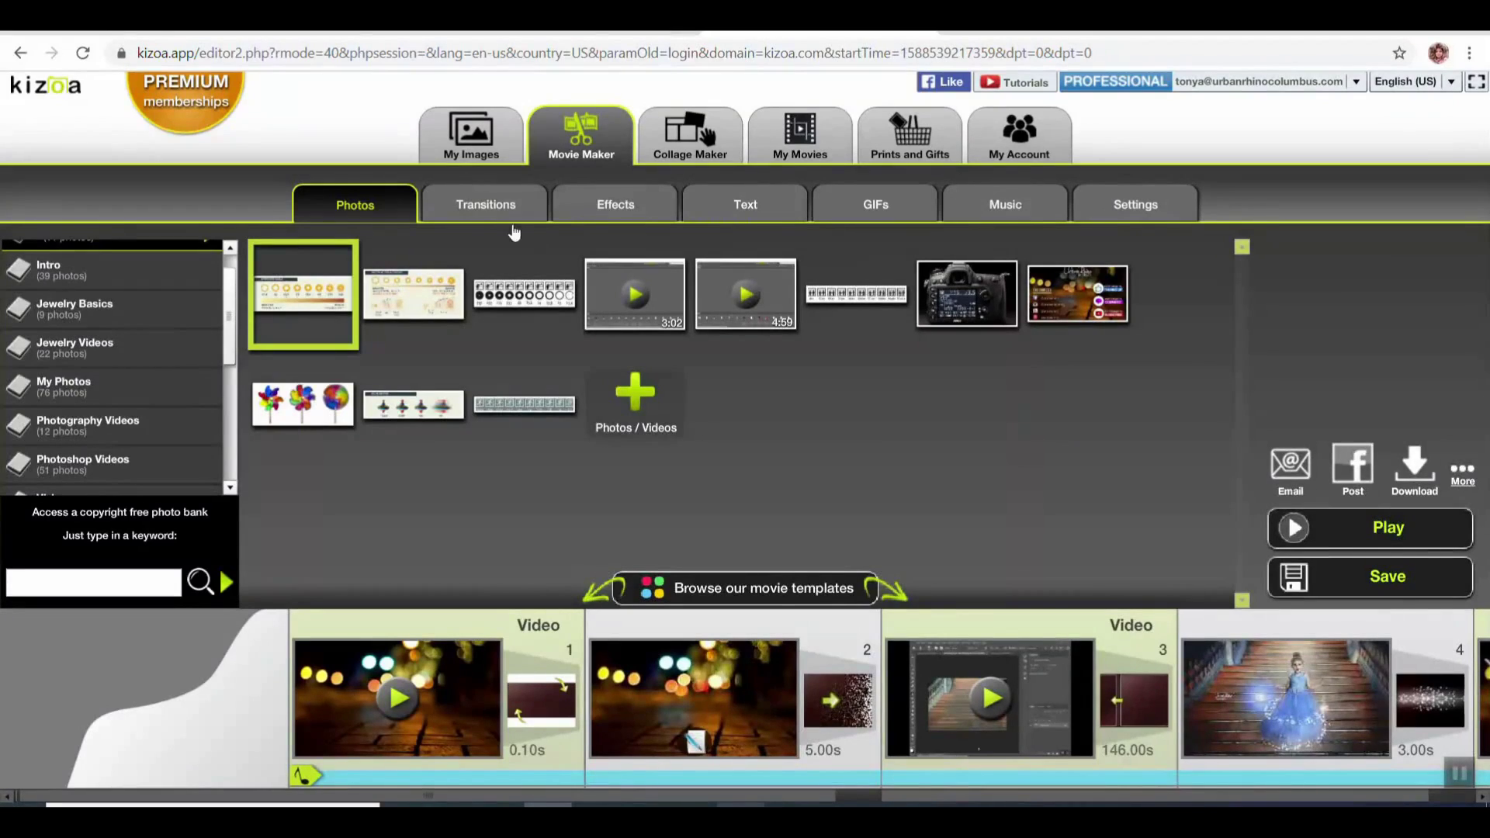
# Rename the movie "Speed Edit: Merida" in its settings and save it
pyautogui.click(1147, 208)
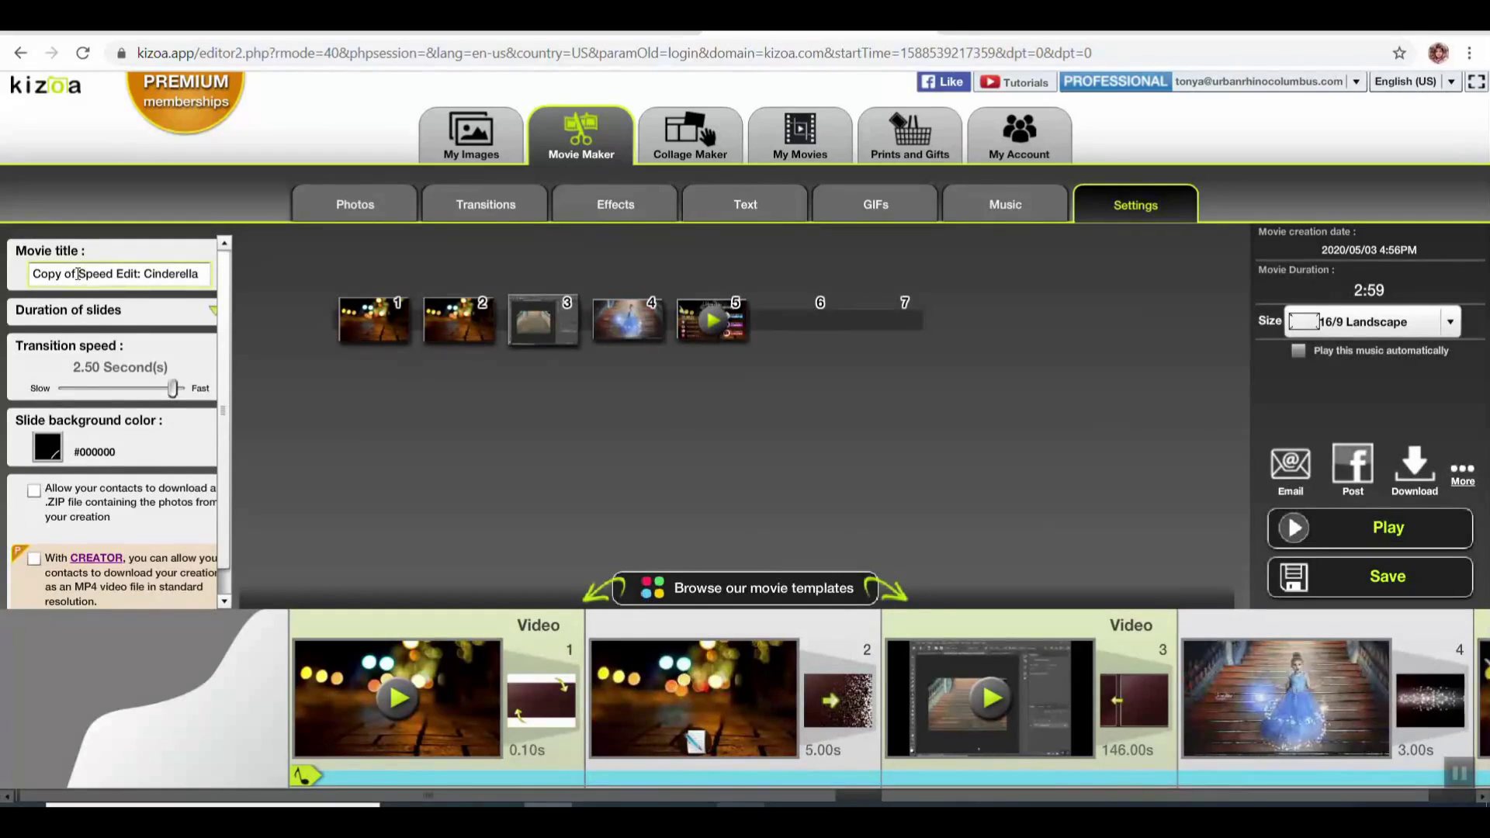
pyautogui.moveTo(81, 274); pyautogui.dragTo(32, 274)
pyautogui.press('BackSpace')
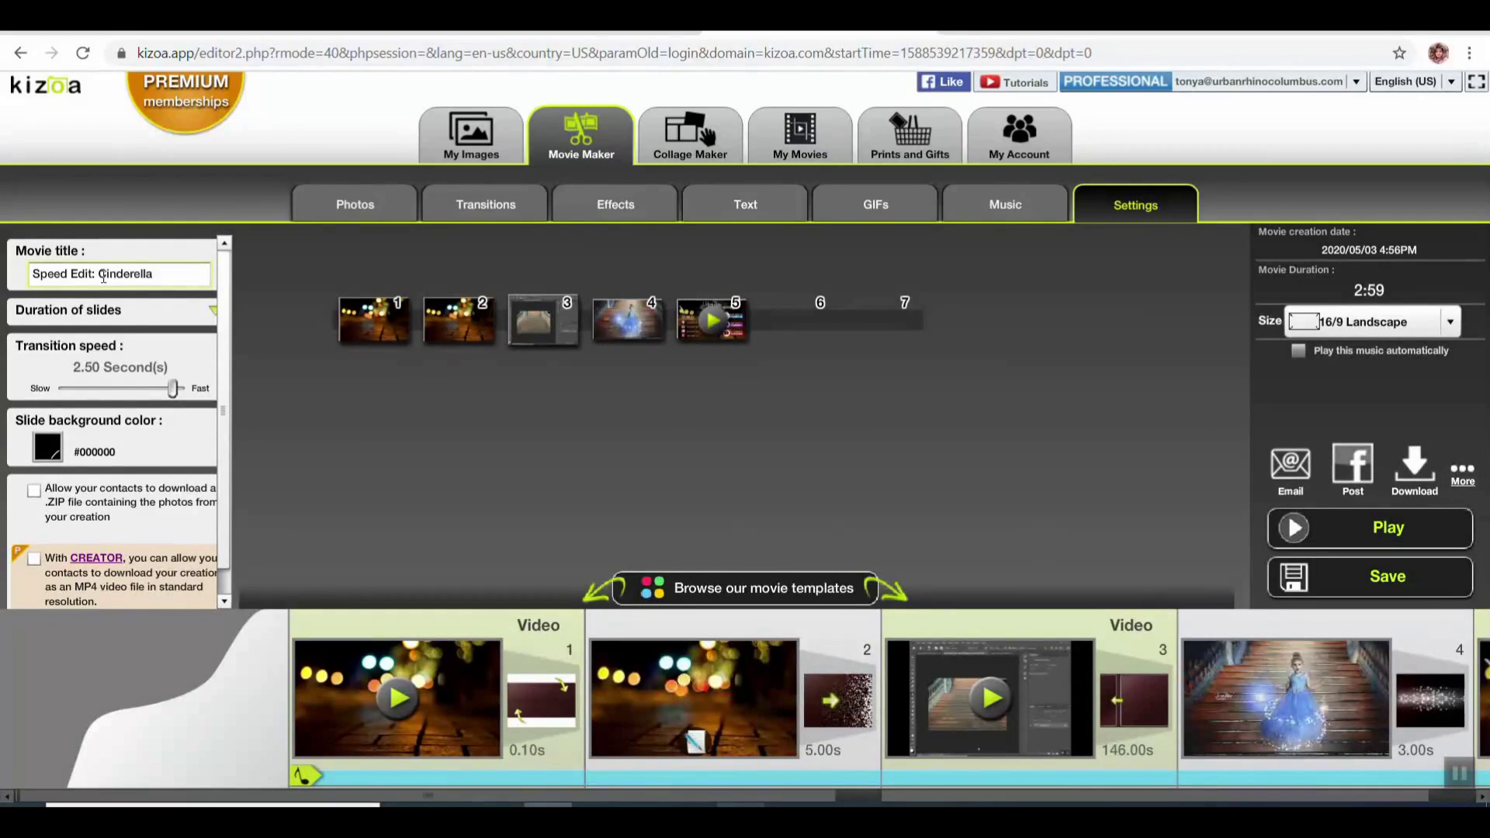
pyautogui.moveTo(146, 273); pyautogui.dragTo(106, 277)
pyautogui.write('Merid')
pyautogui.click(1374, 584)
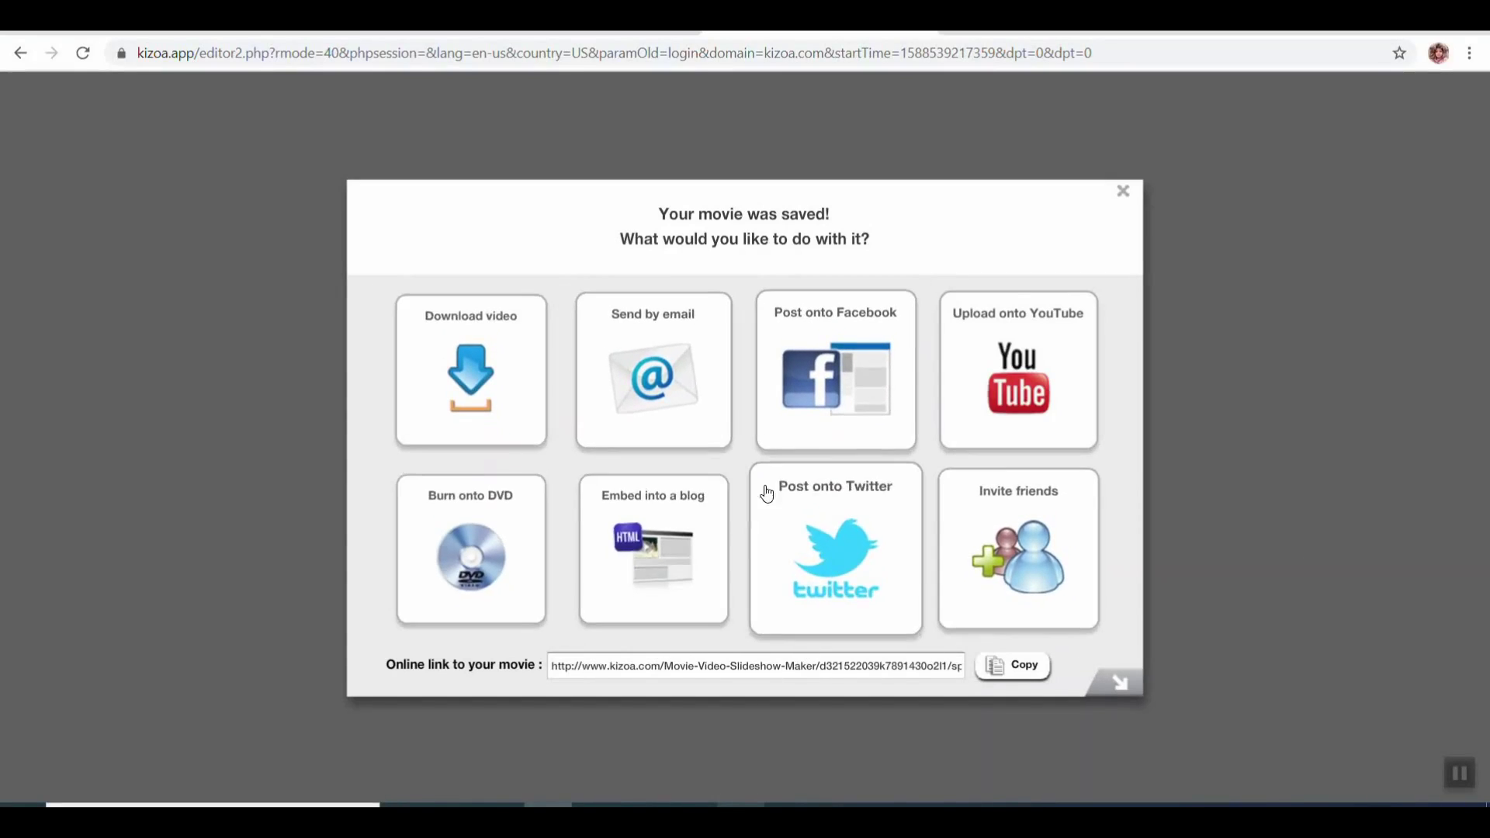
pyautogui.click(1120, 683)
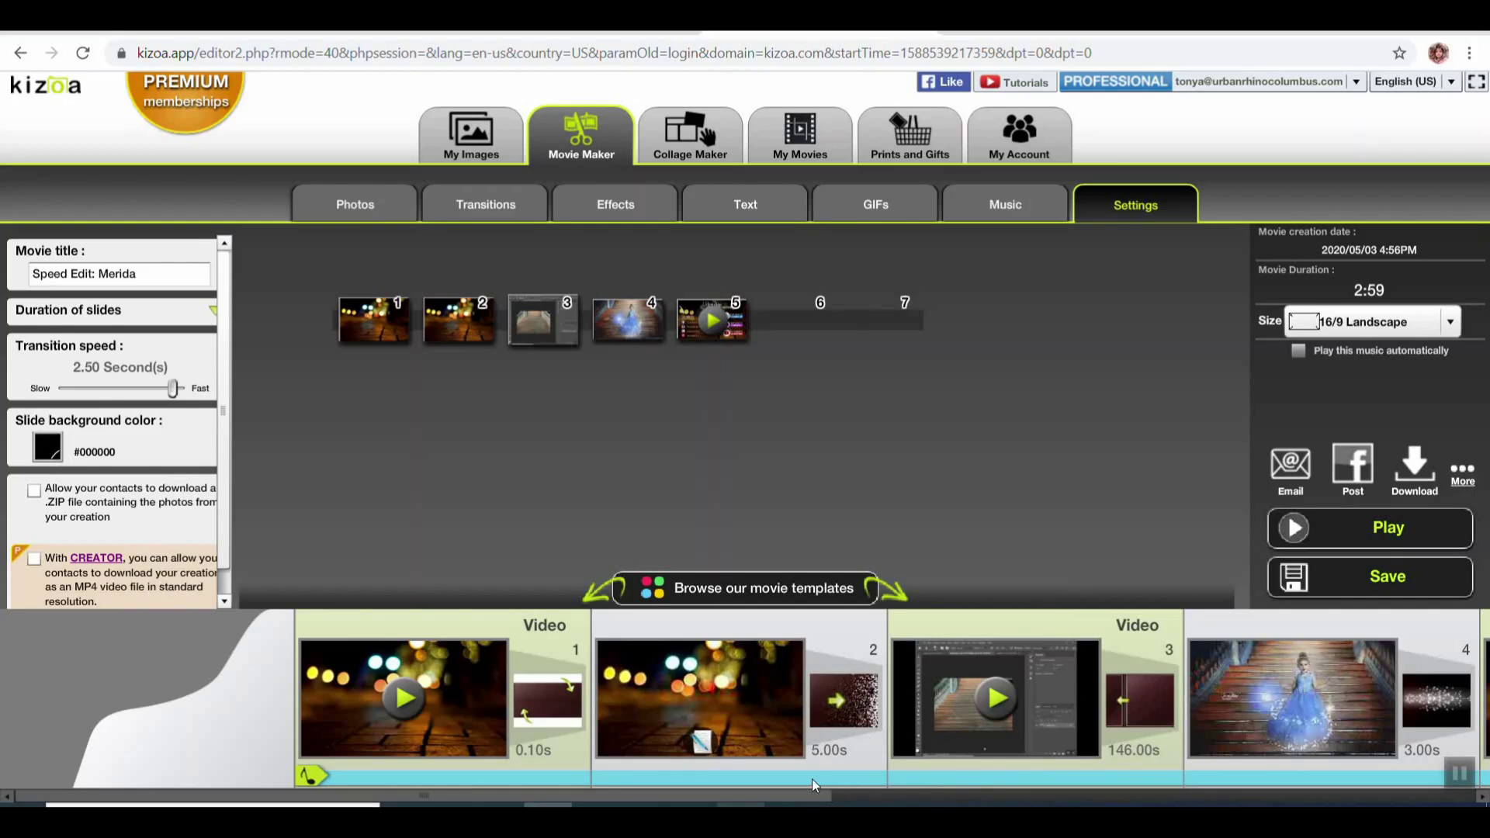
# Try to upload a file from the computer into the Photoshop Videos album
pyautogui.moveTo(815, 796); pyautogui.dragTo(1009, 799)
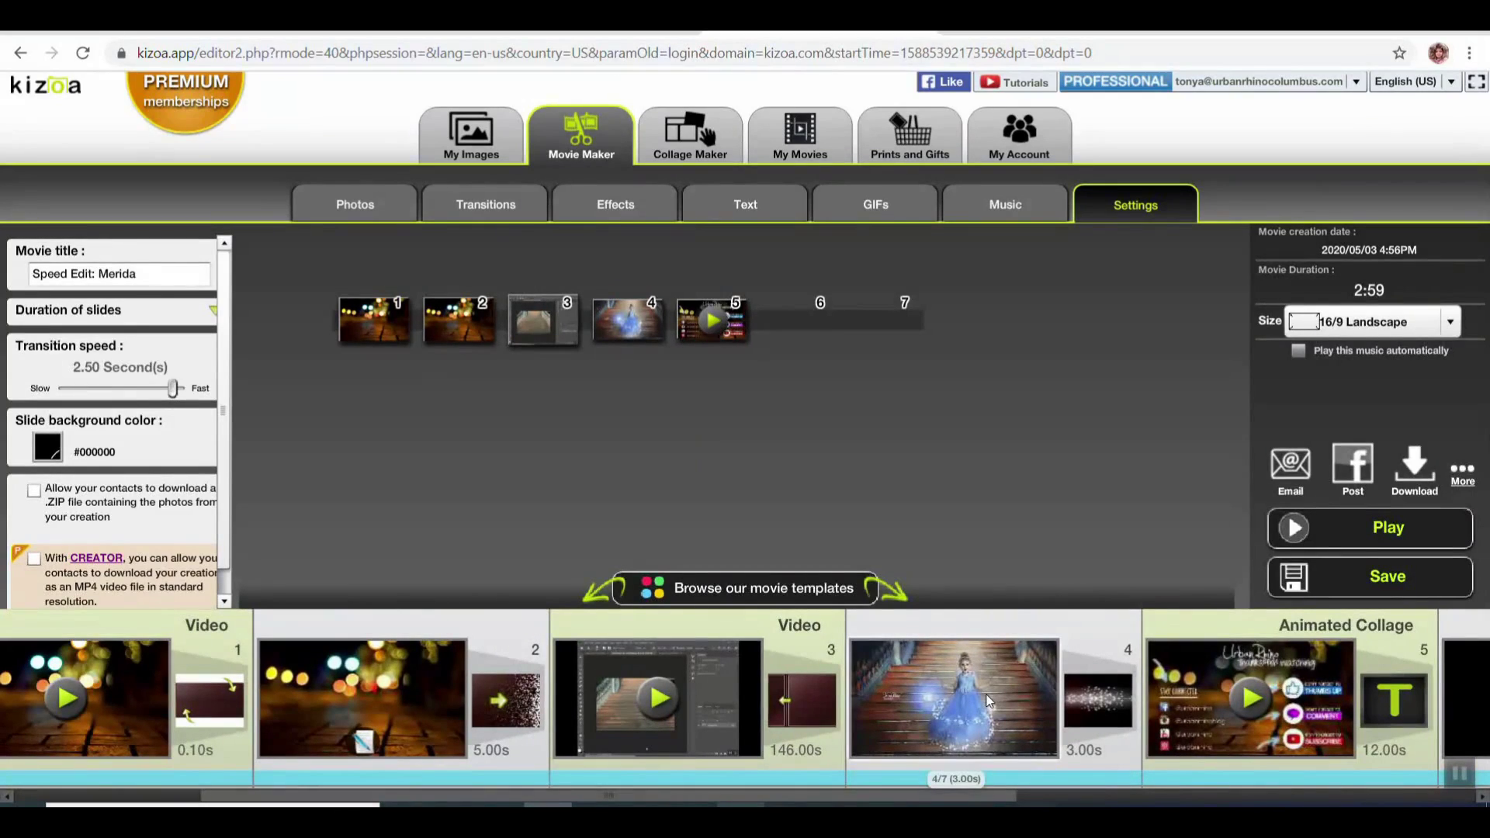
pyautogui.click(376, 208)
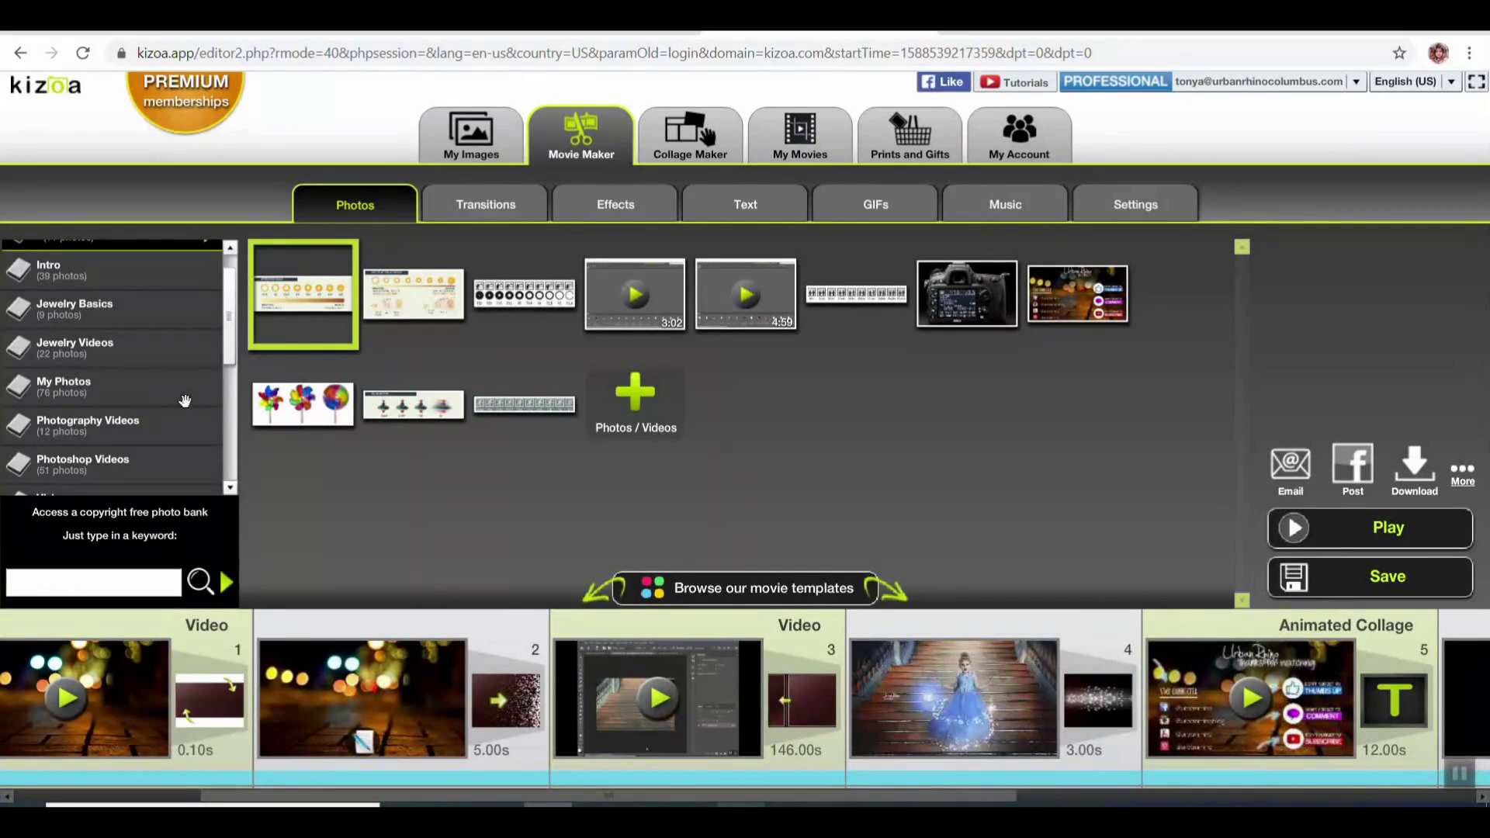
pyautogui.click(146, 465)
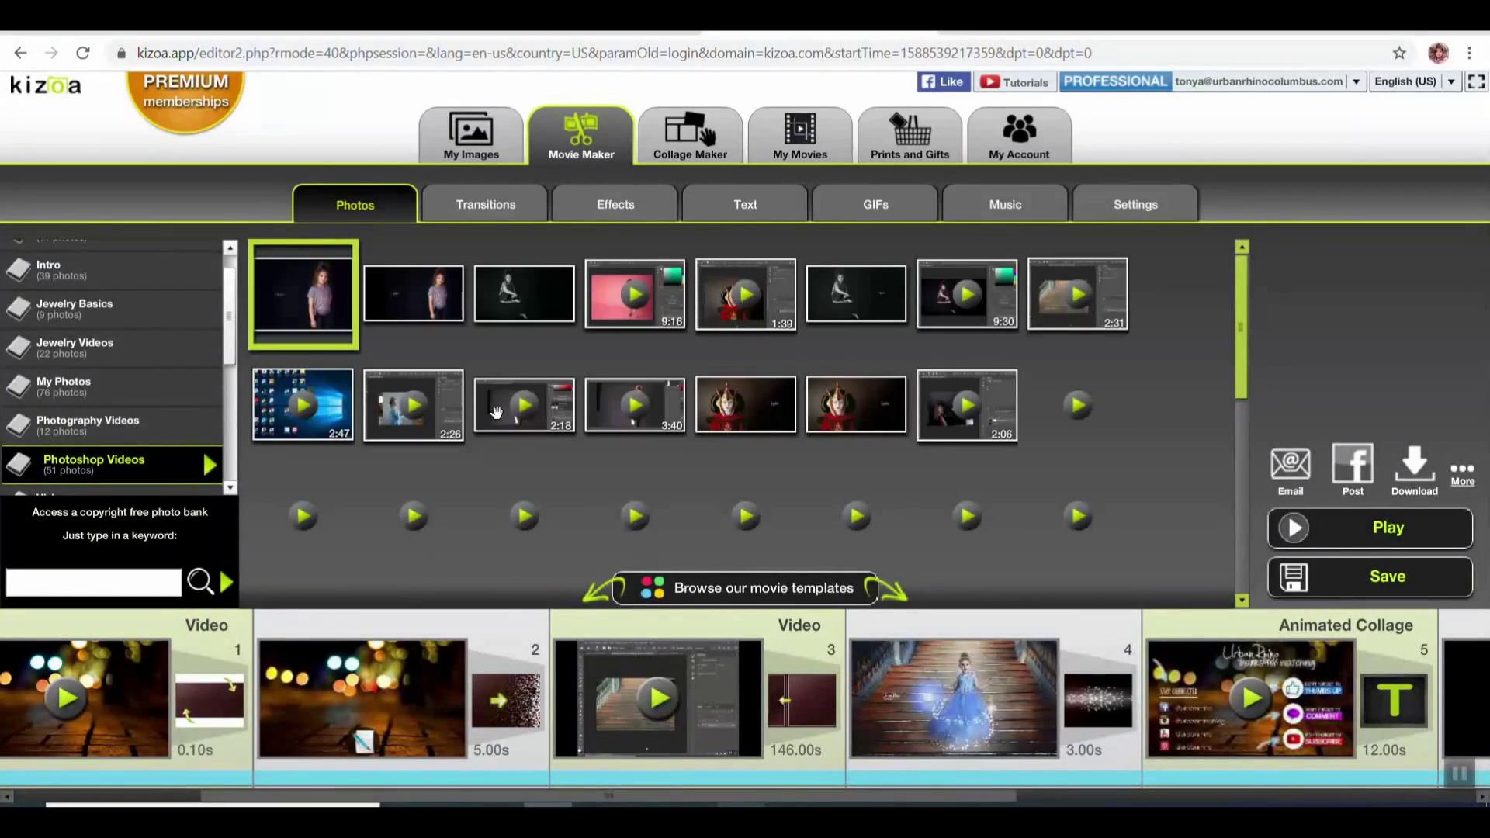
pyautogui.scroll(-5, 632, 419)
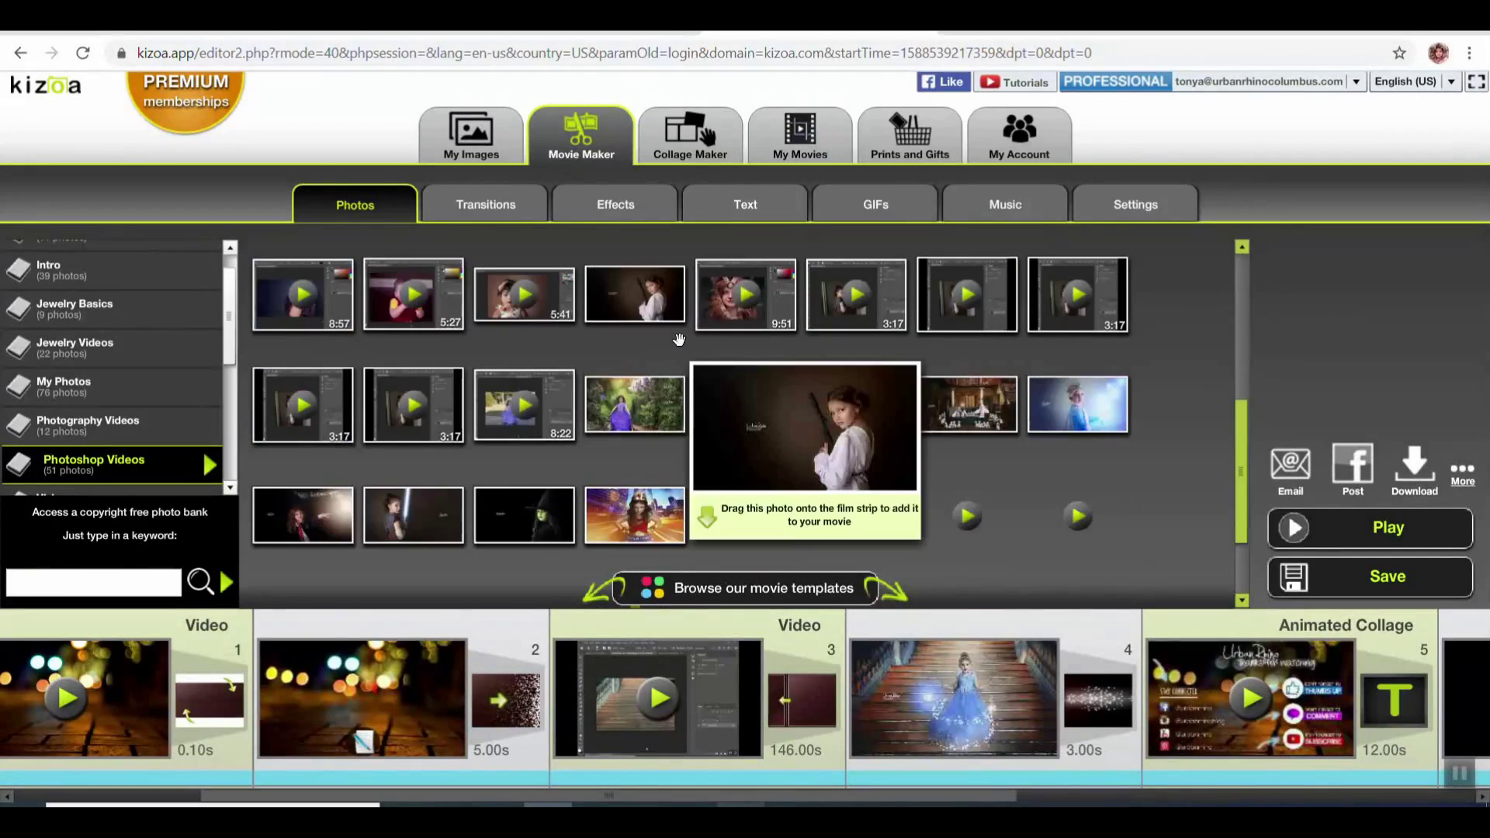
pyautogui.click(641, 522)
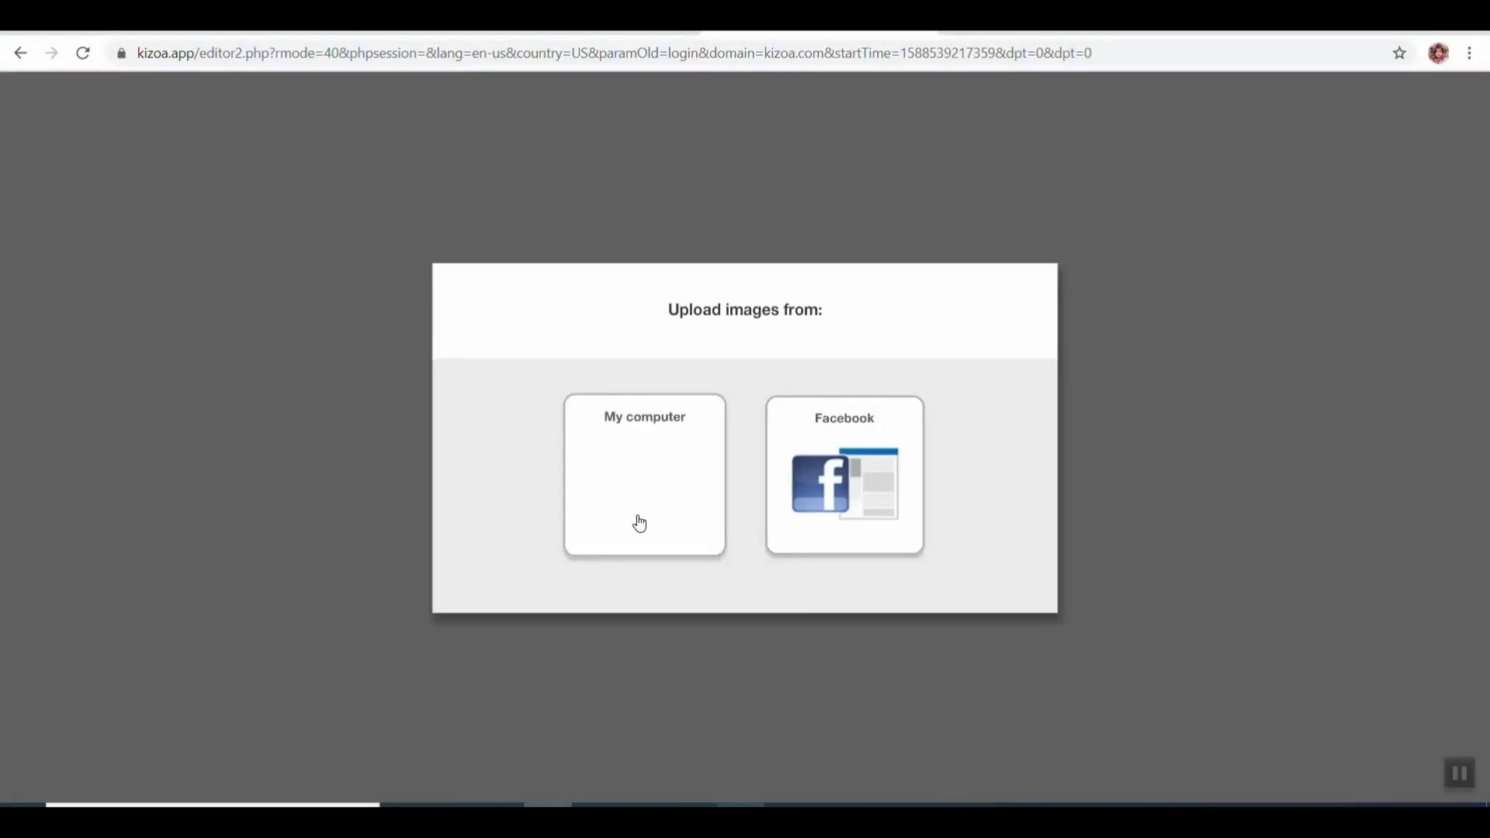
pyautogui.click(643, 520)
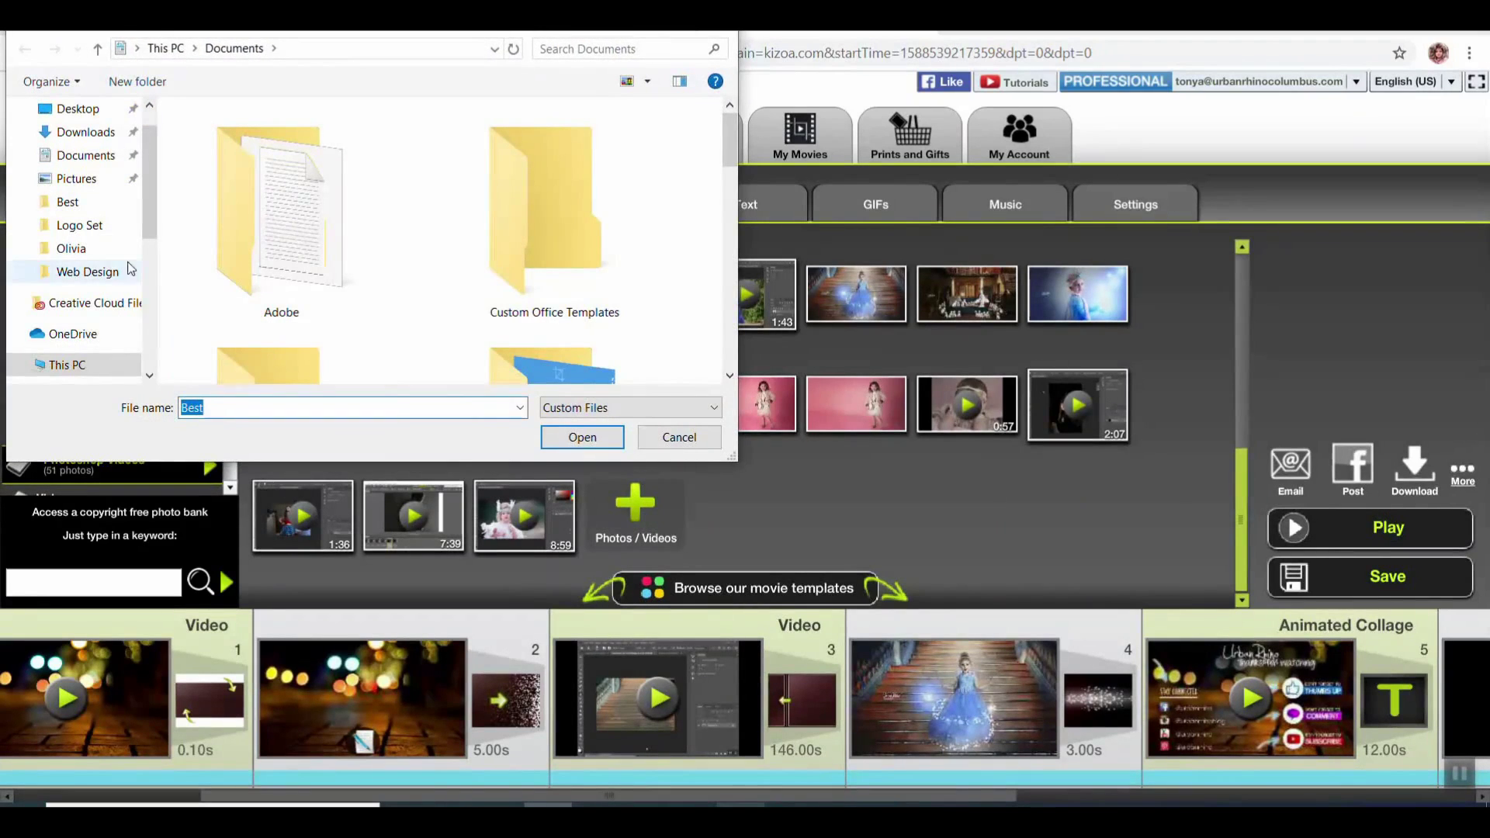
pyautogui.scroll(-3, 111, 310)
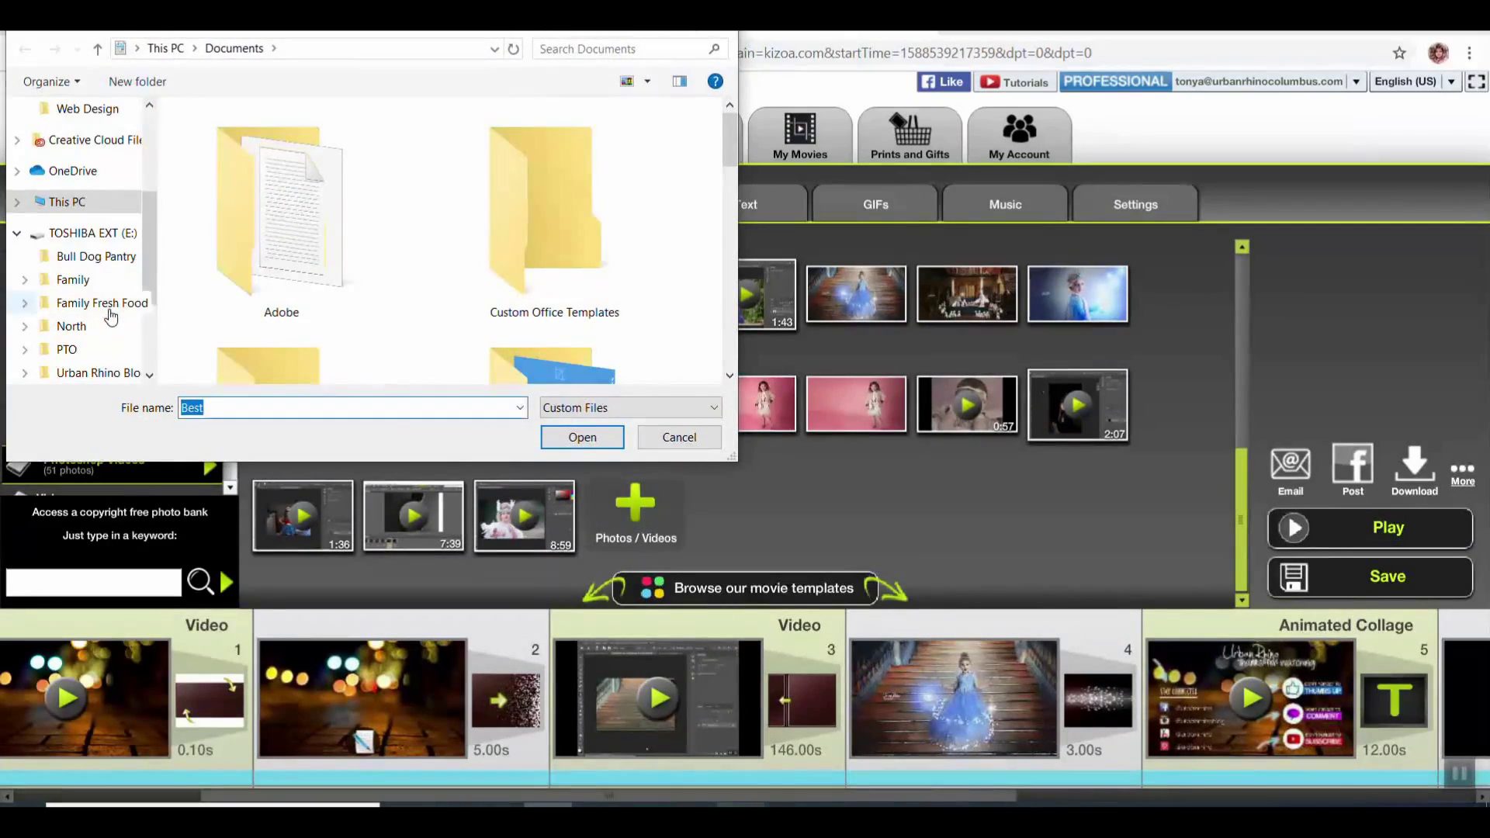
pyautogui.scroll(-2, 108, 303)
pyautogui.scroll(-2, 89, 229)
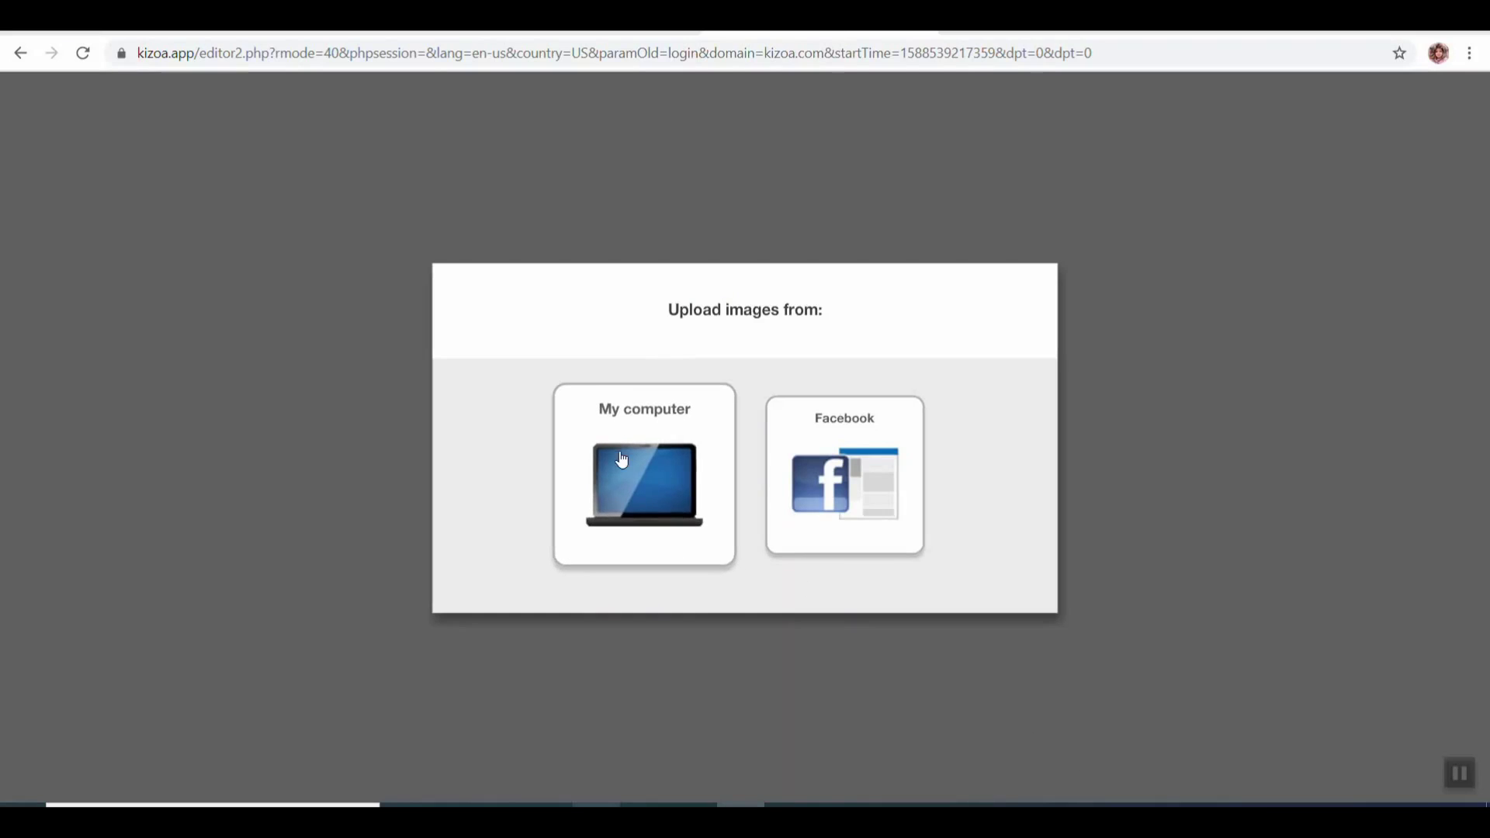
# Upload the Merida 1 video from the computer's Urban Rhino Tutorials > 2020 > Film Clips folder
pyautogui.click(621, 460)
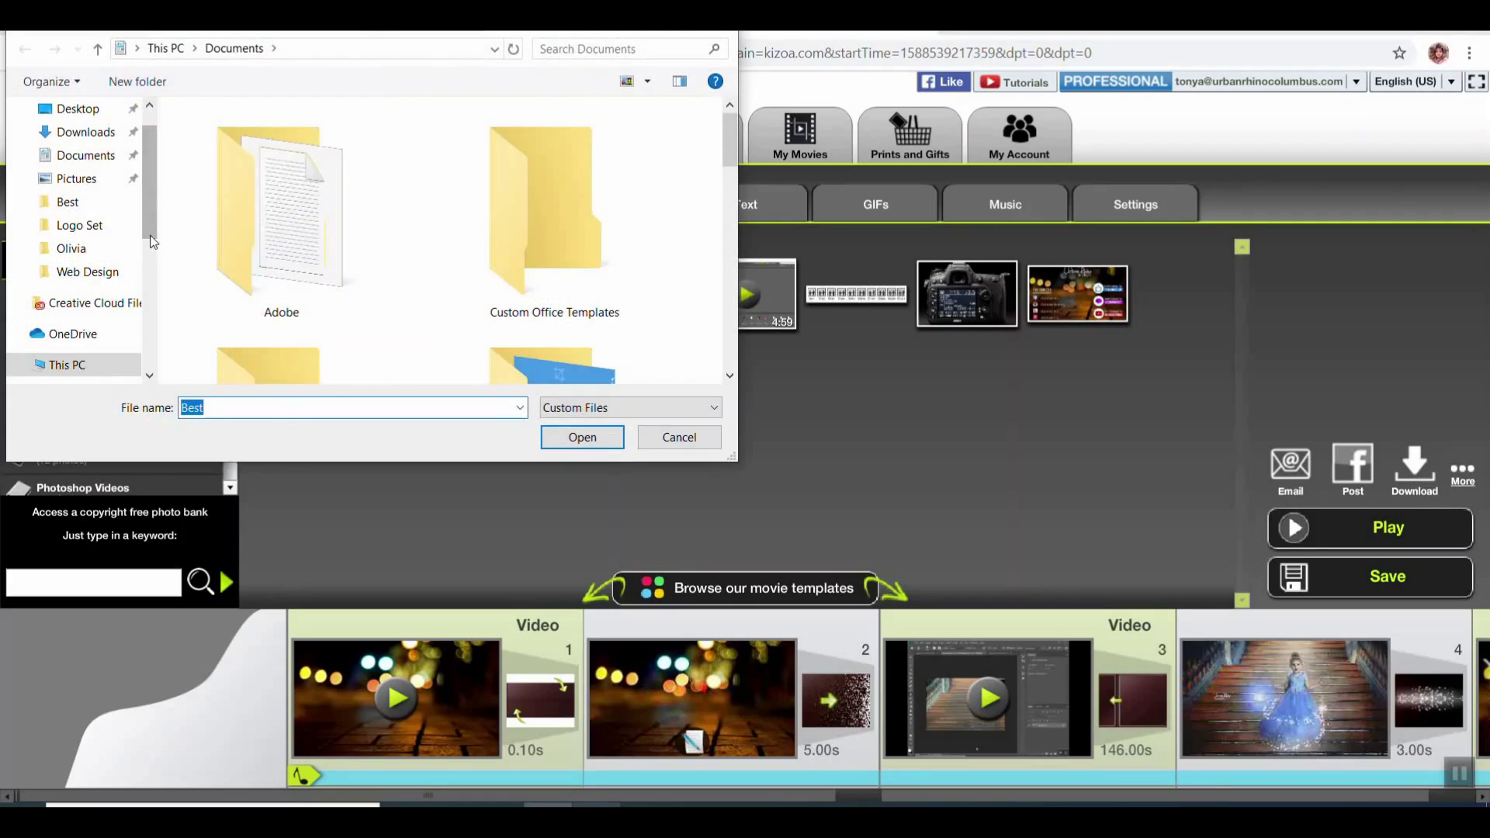
pyautogui.scroll(-4, 66, 311)
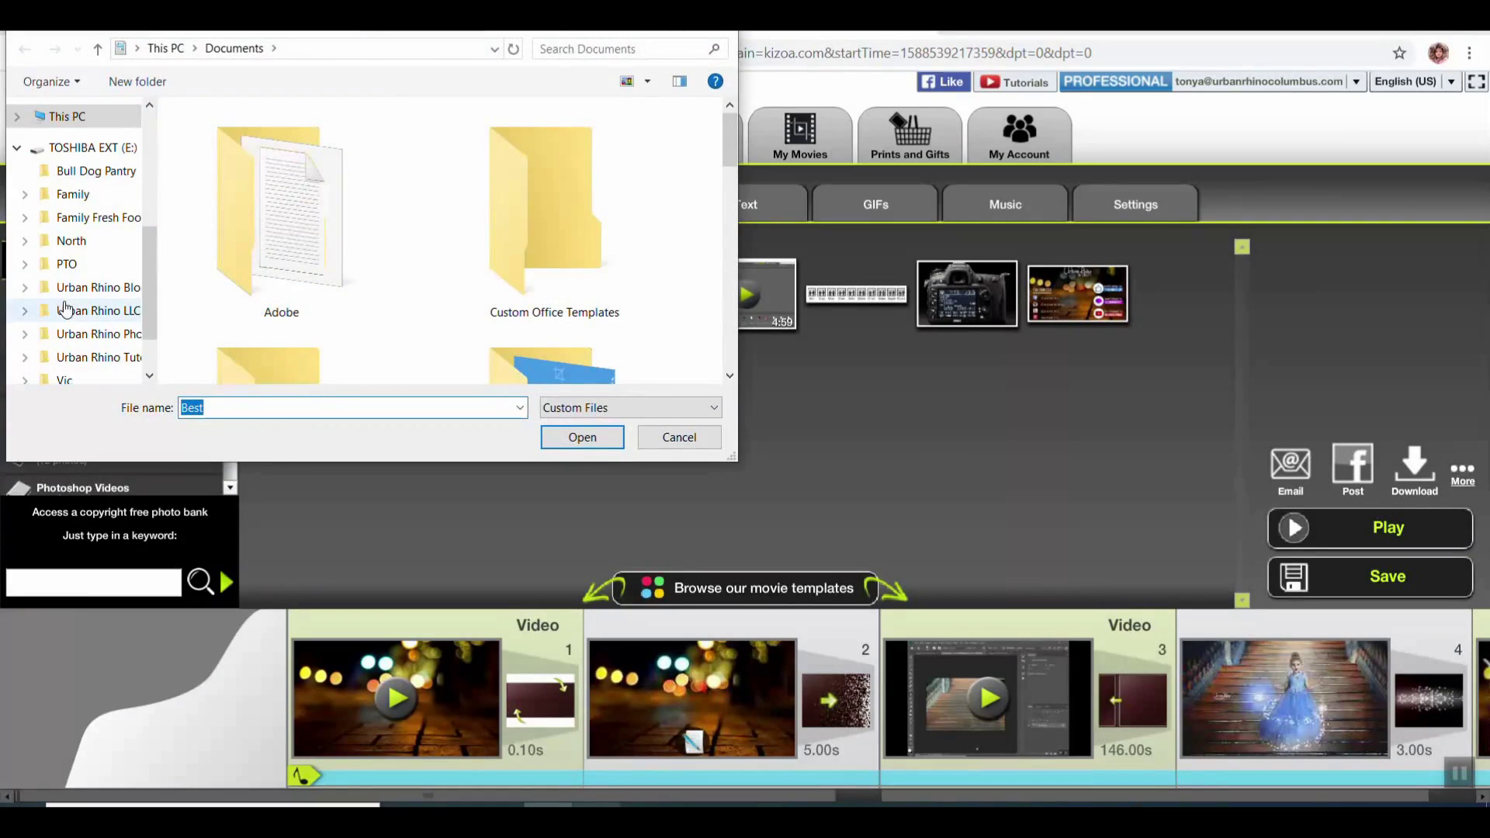
pyautogui.click(115, 359)
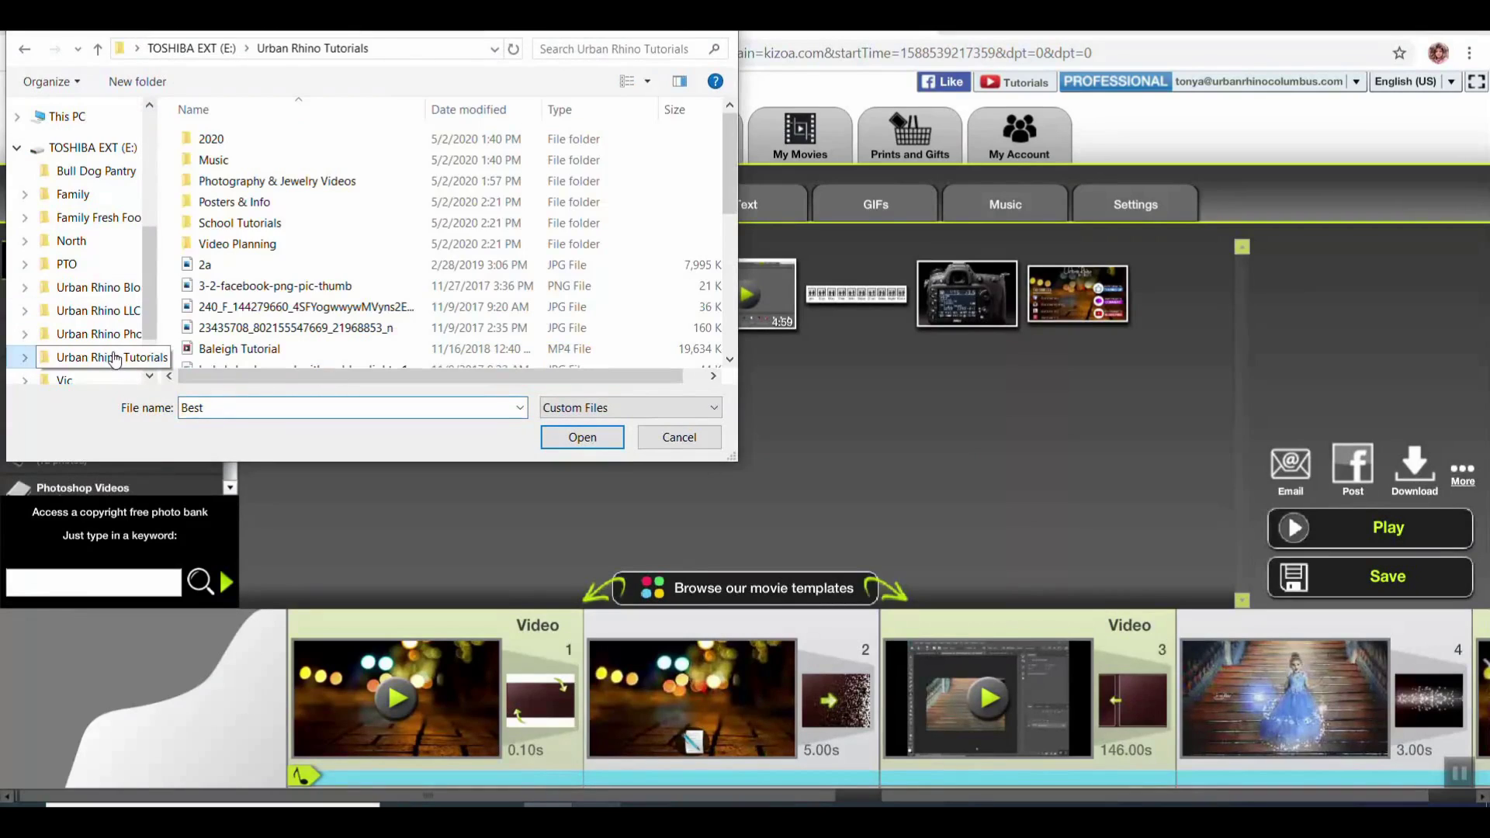
pyautogui.doubleClick(206, 144)
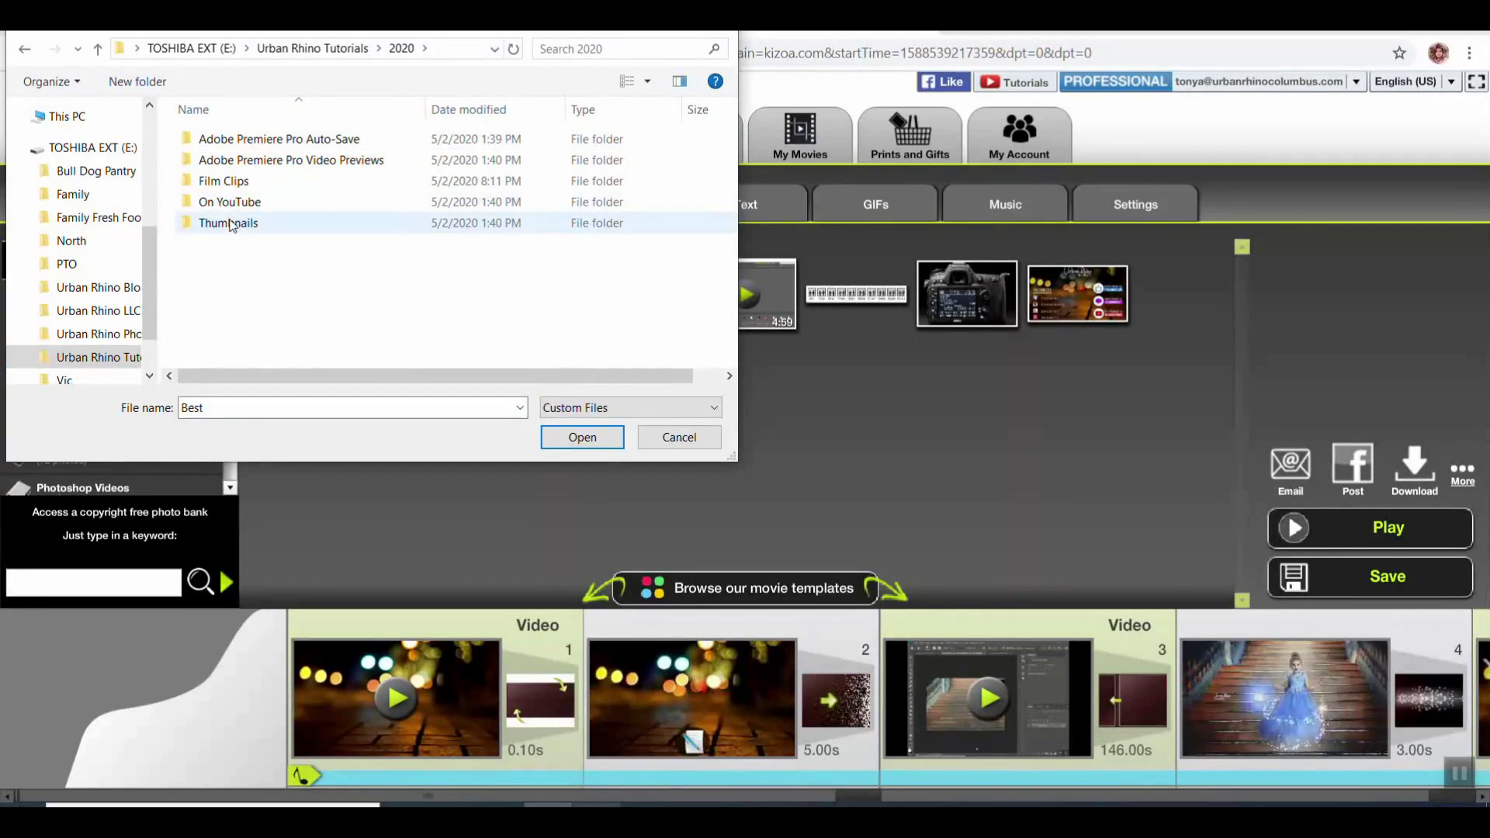
pyautogui.doubleClick(225, 184)
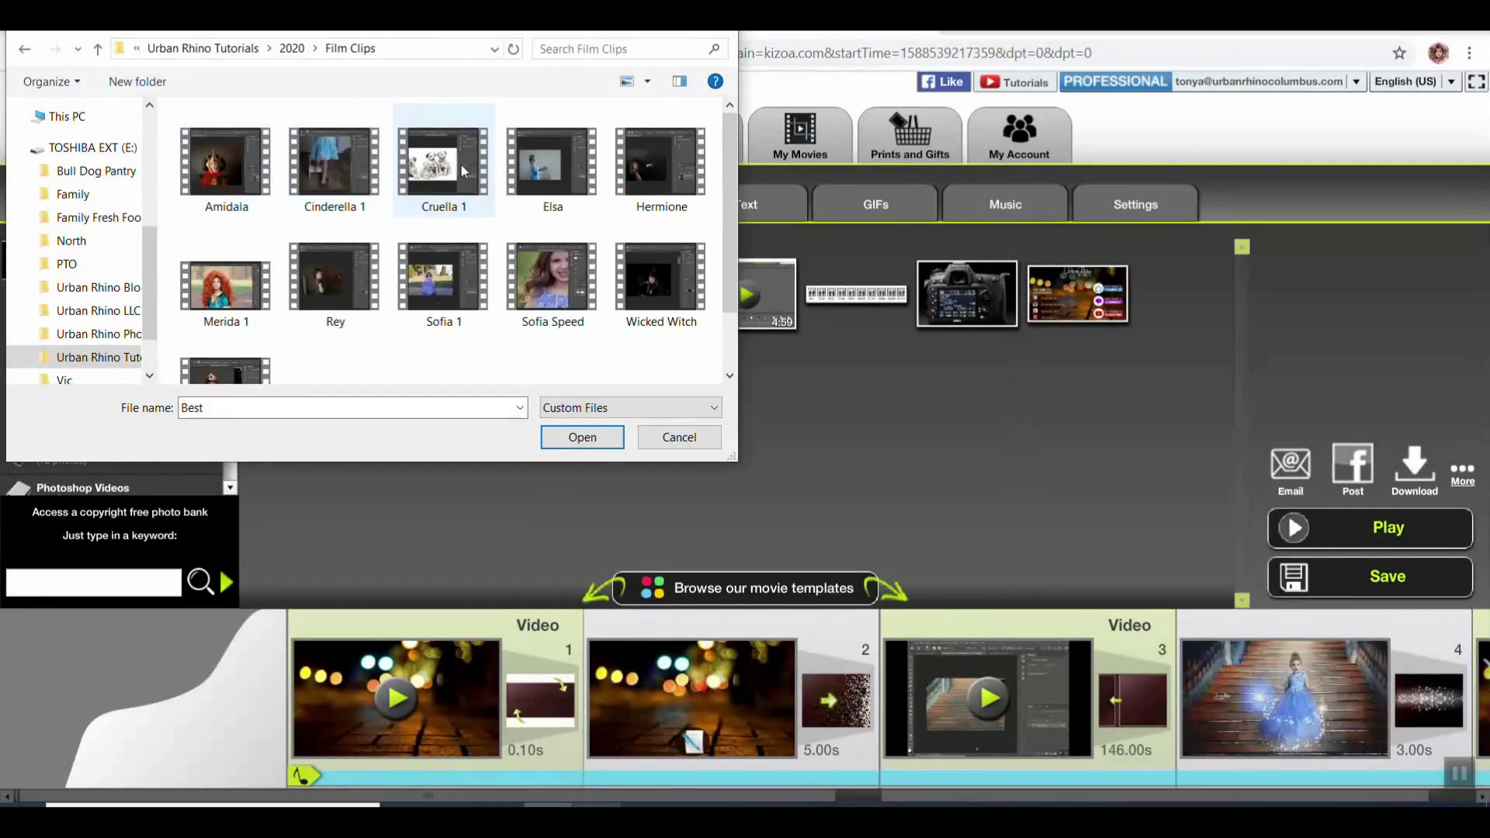
pyautogui.click(228, 300)
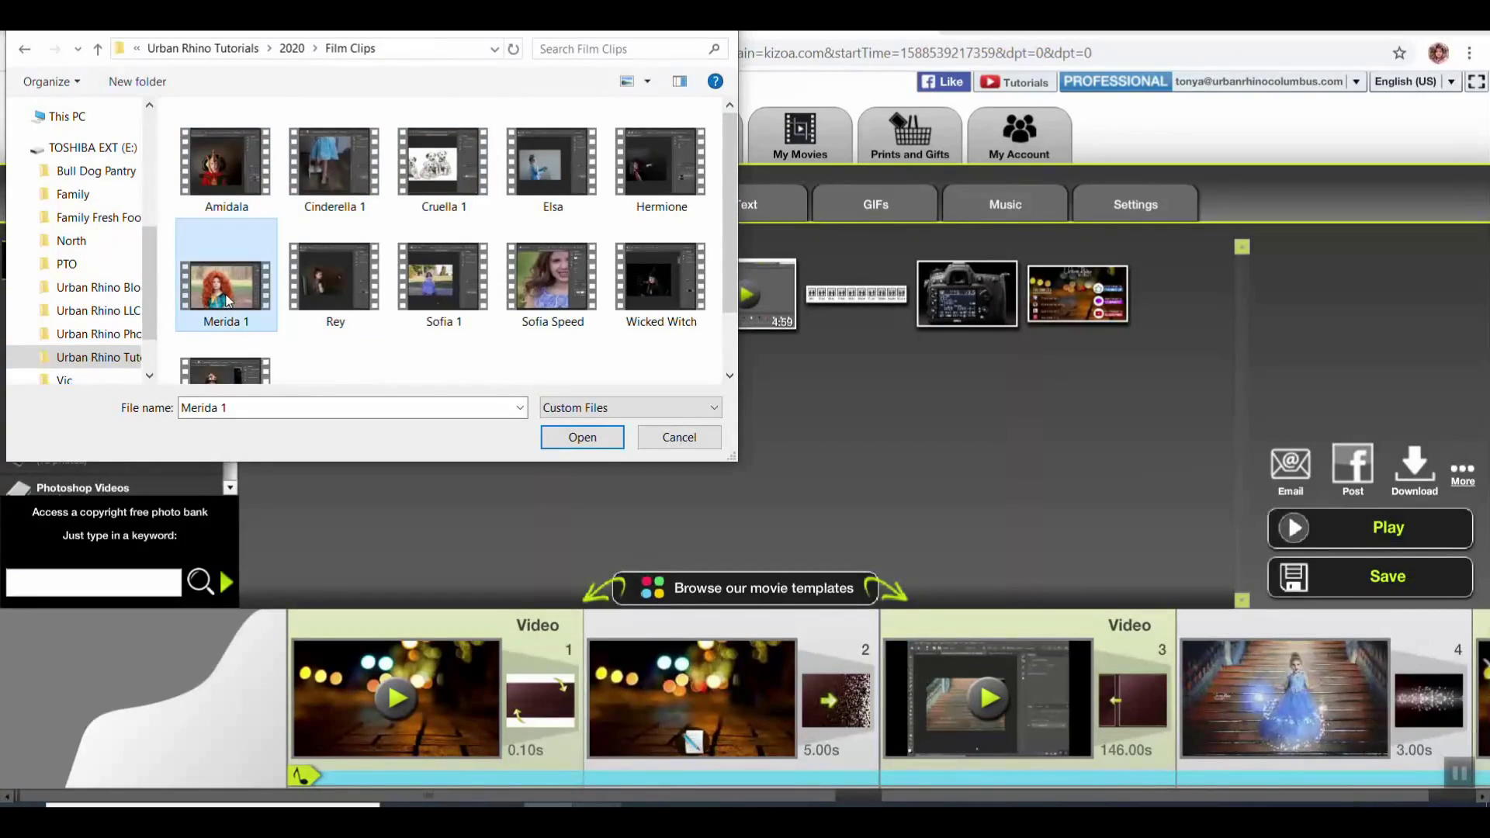
pyautogui.click(595, 438)
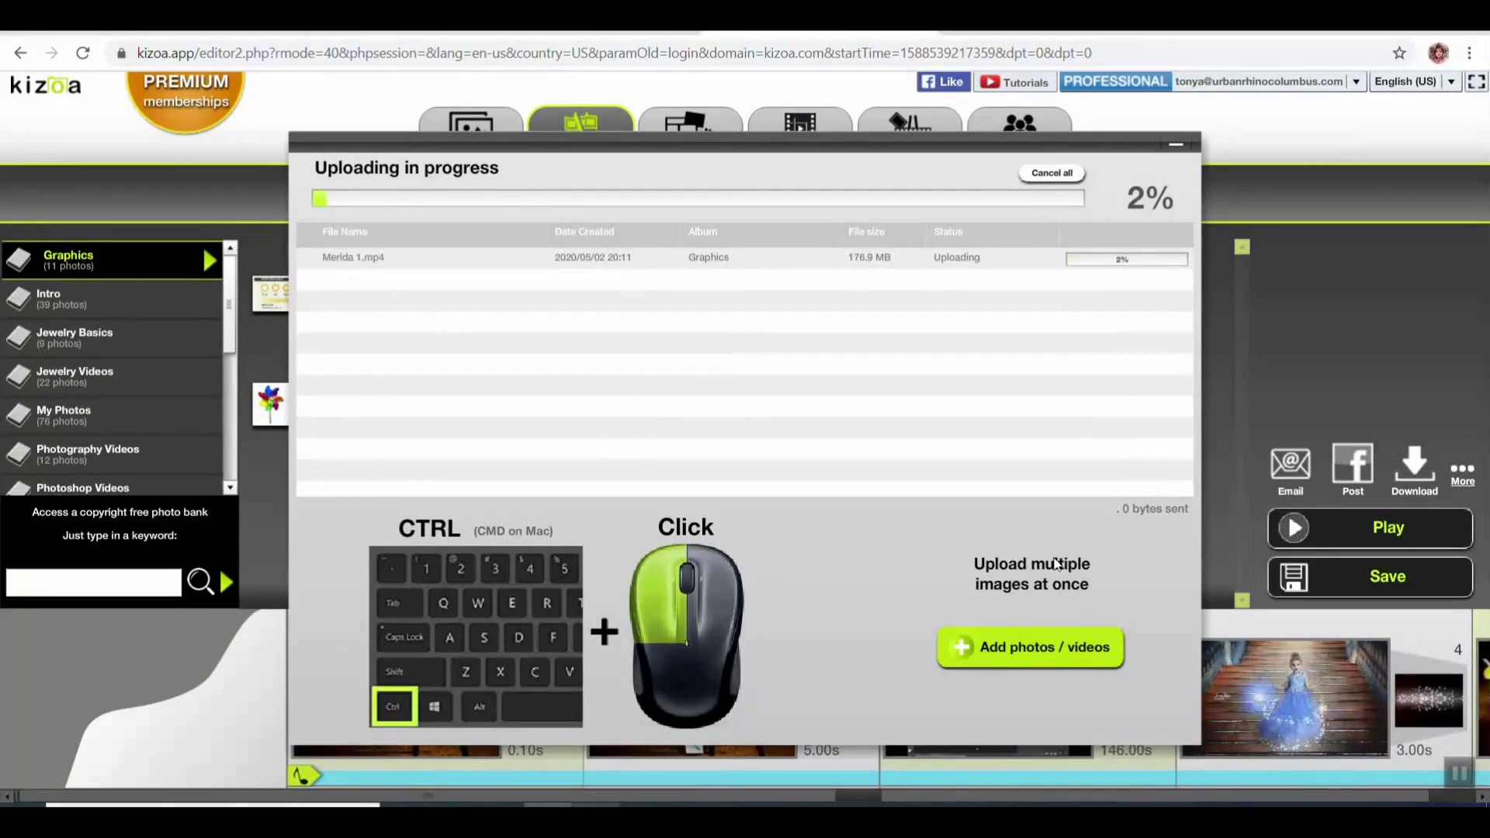
# Add the Merida photo 2i to the upload from Urban Rhino Photography > Characters > Characters > Merida > Best
pyautogui.click(1011, 658)
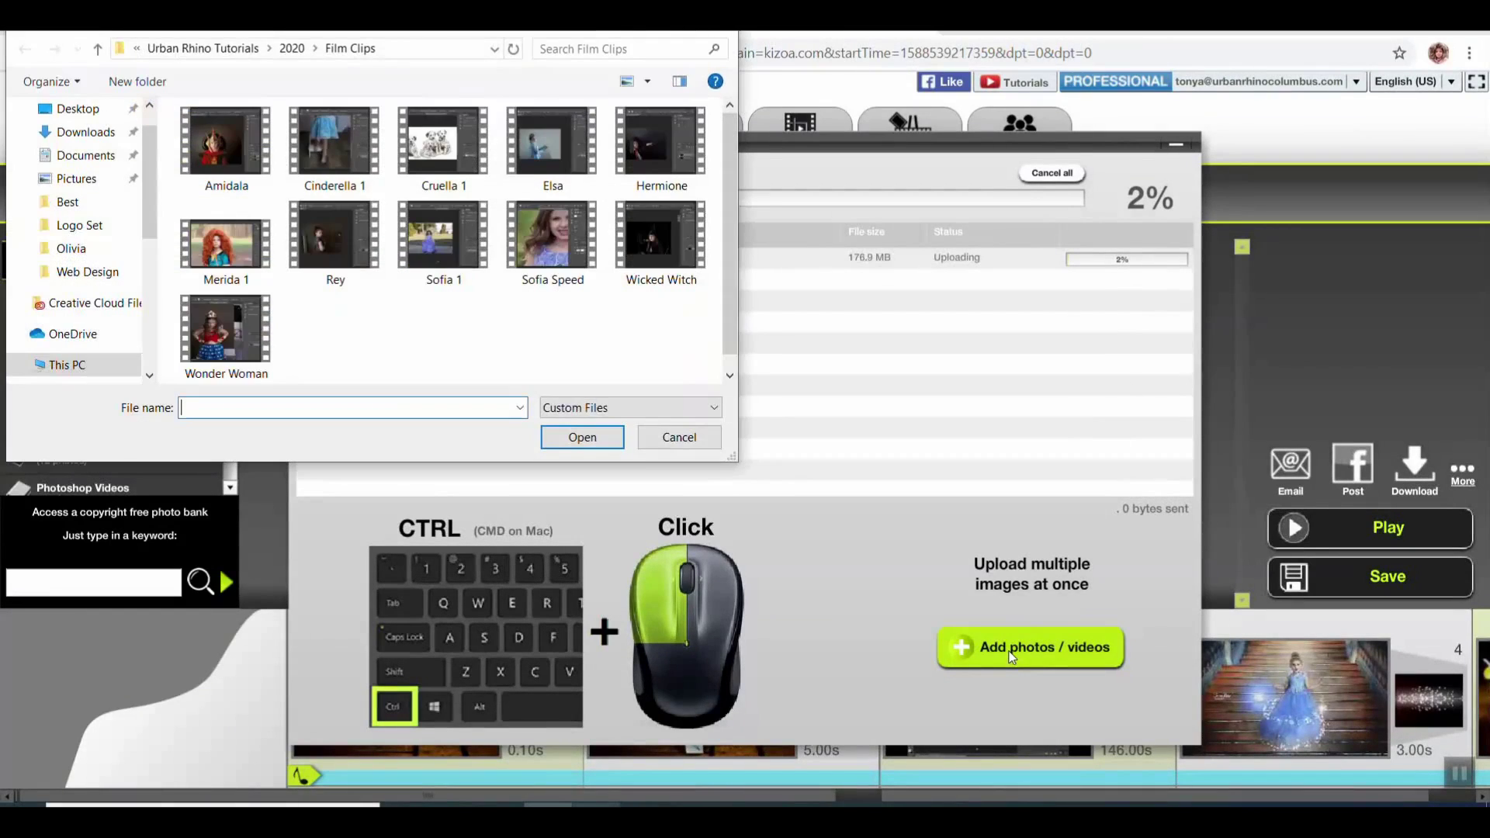
pyautogui.scroll(-1, 153, 334)
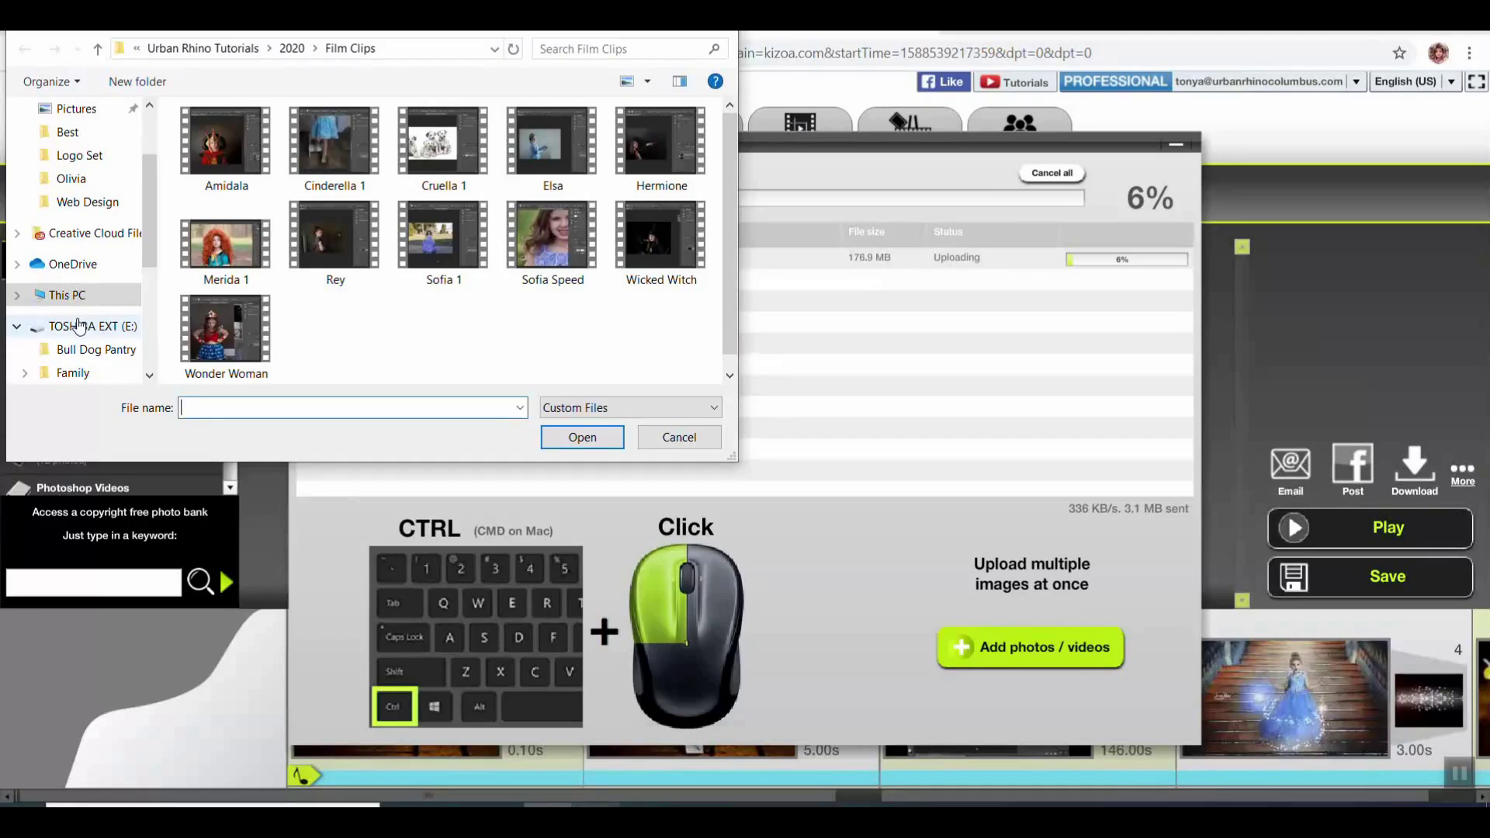
pyautogui.scroll(-2, 78, 326)
pyautogui.scroll(-2, 78, 326)
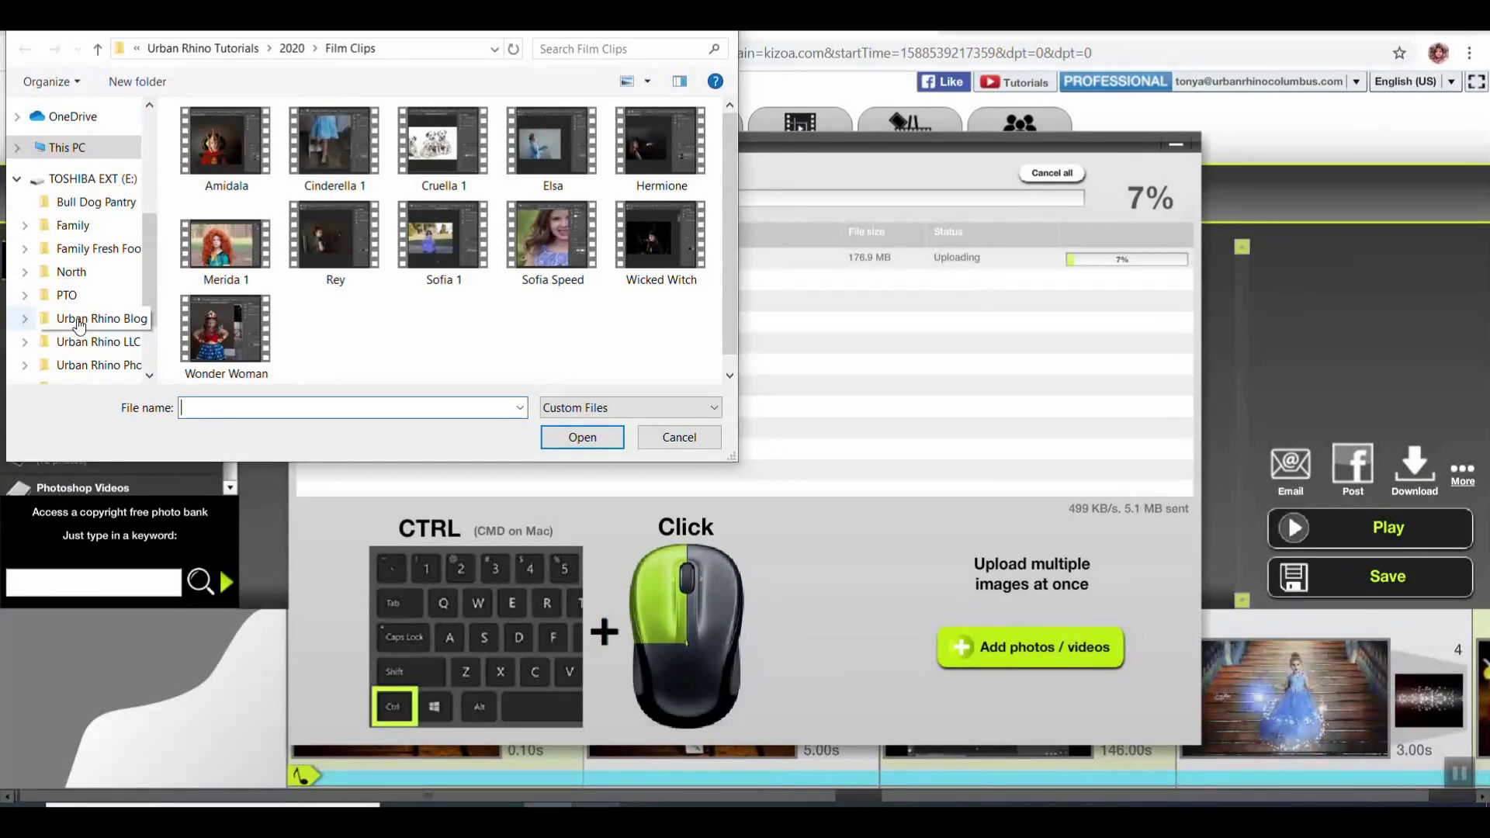
pyautogui.click(89, 308)
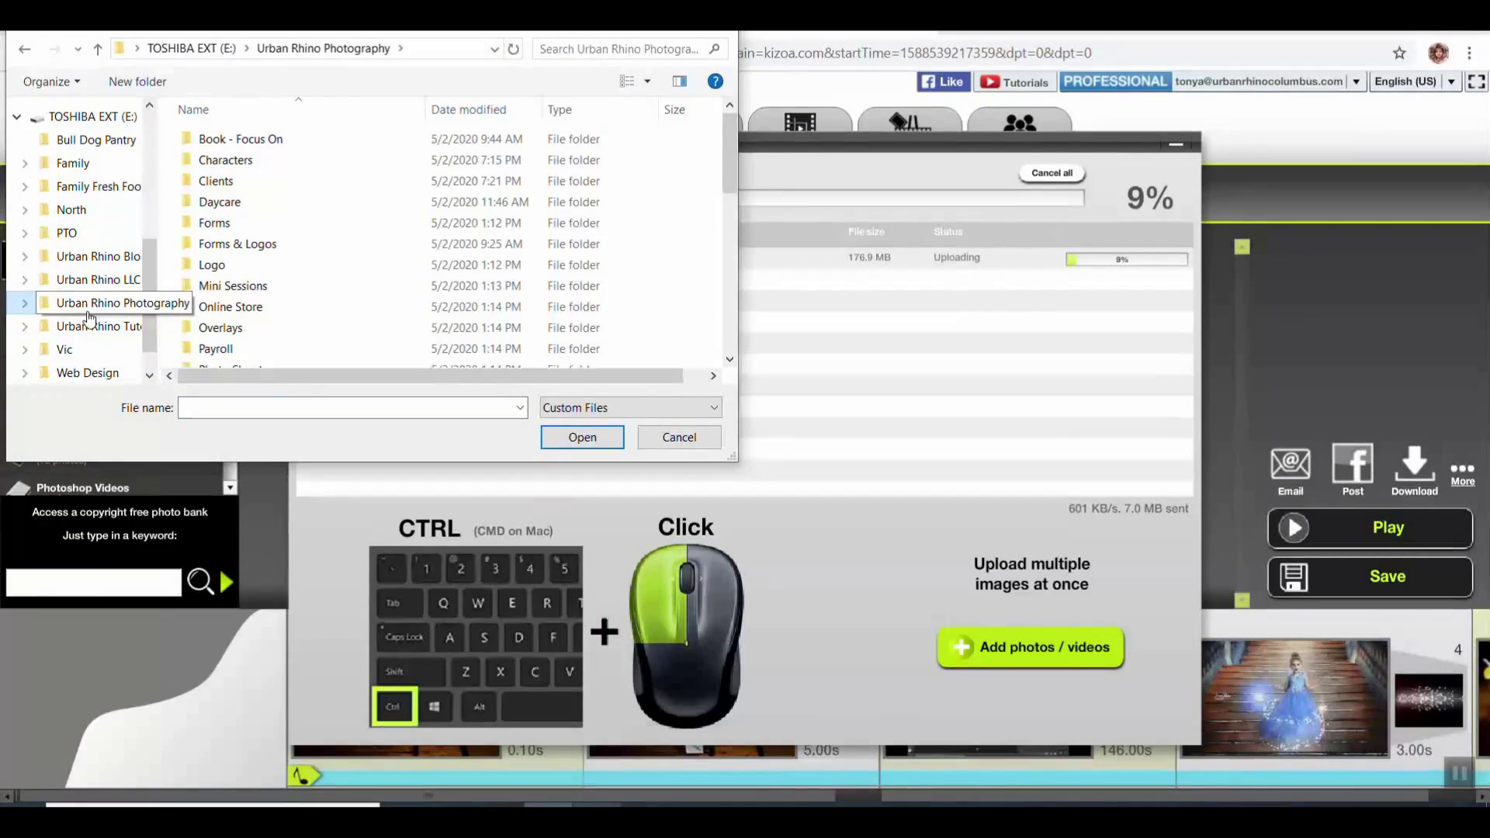
pyautogui.doubleClick(214, 160)
pyautogui.doubleClick(217, 141)
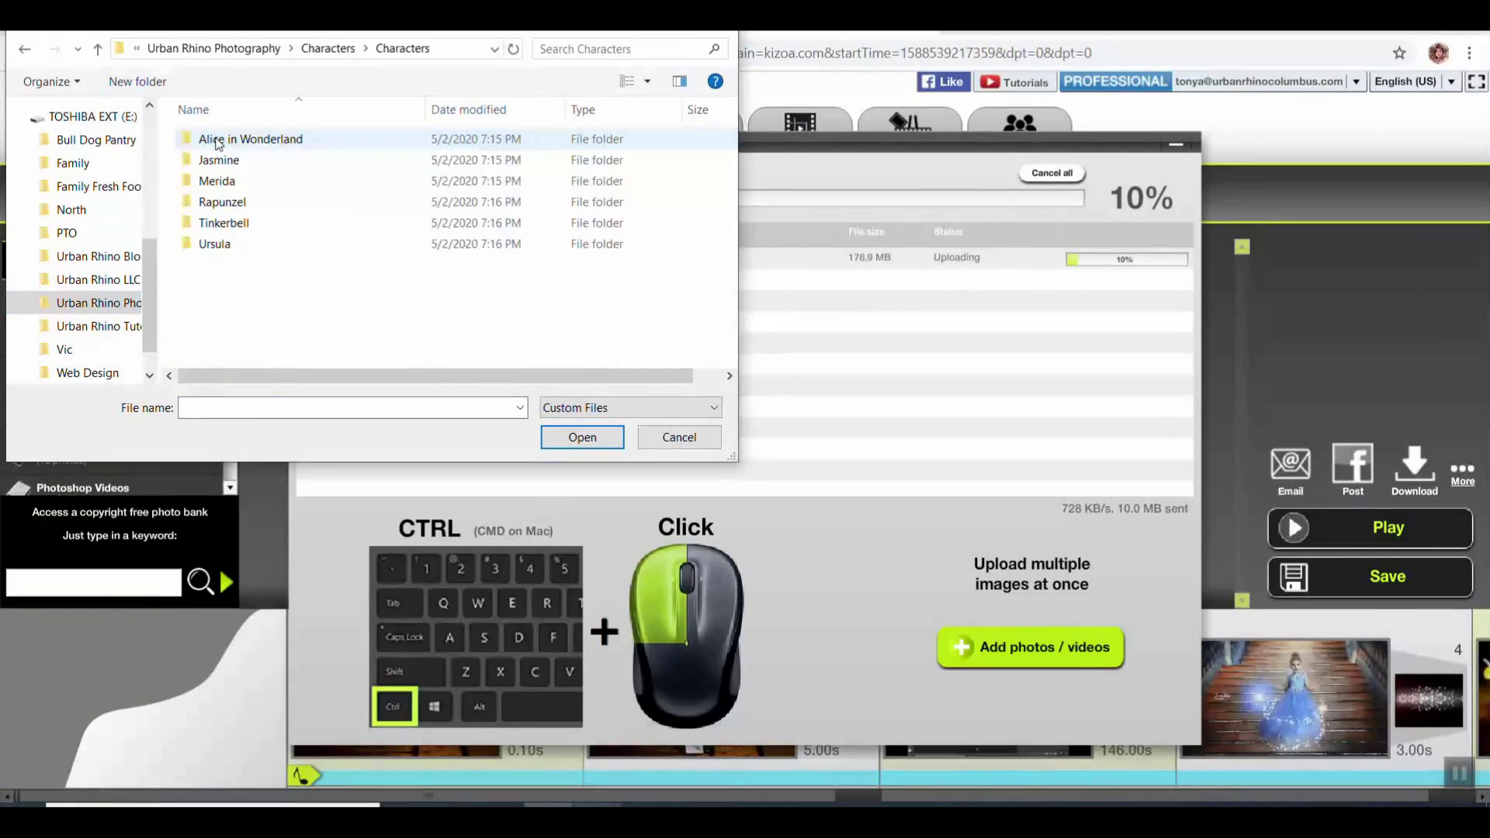
pyautogui.doubleClick(217, 181)
pyautogui.doubleClick(262, 171)
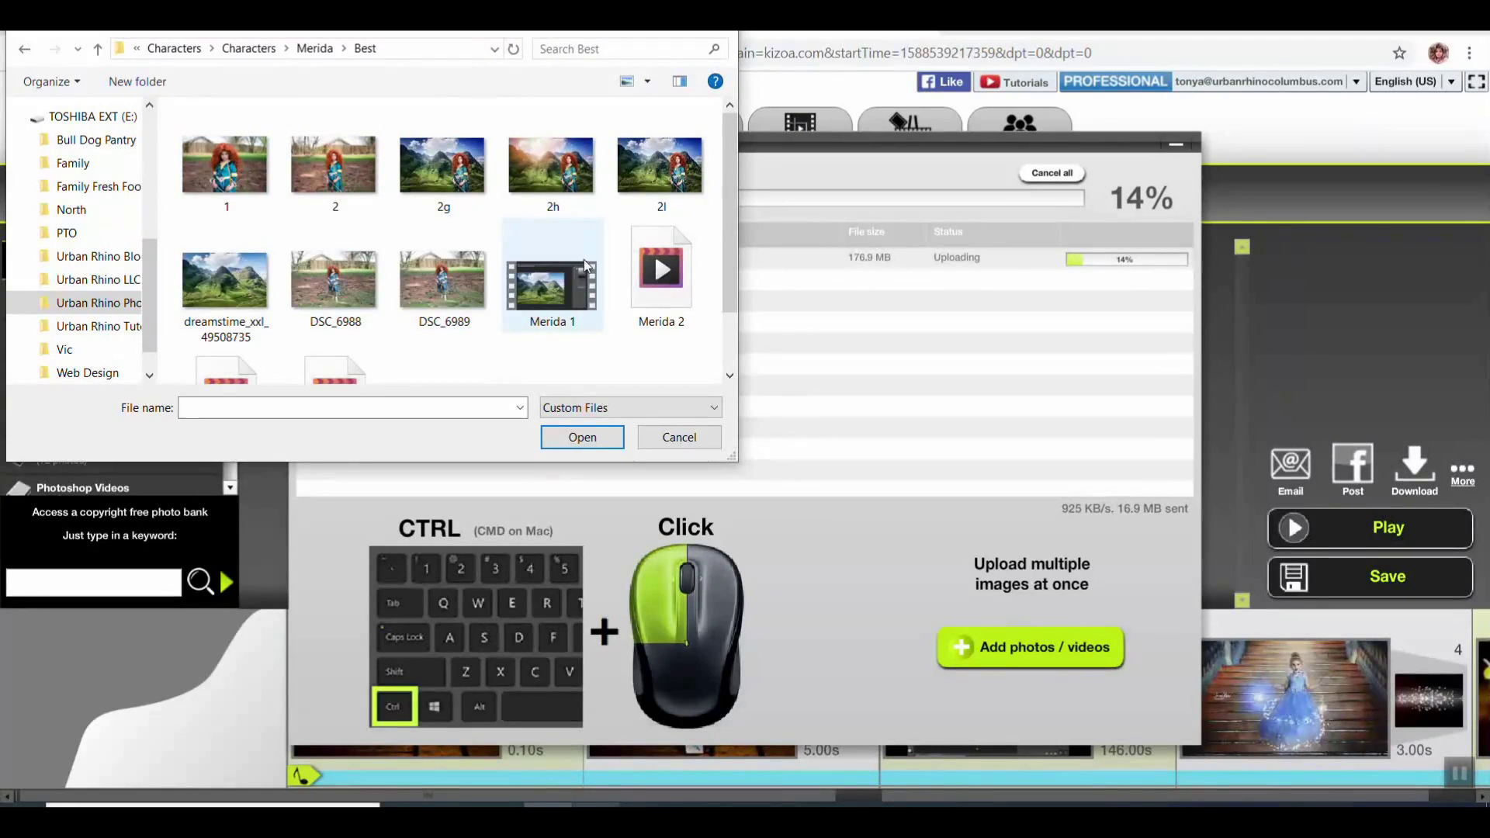
pyautogui.click(644, 209)
pyautogui.click(610, 446)
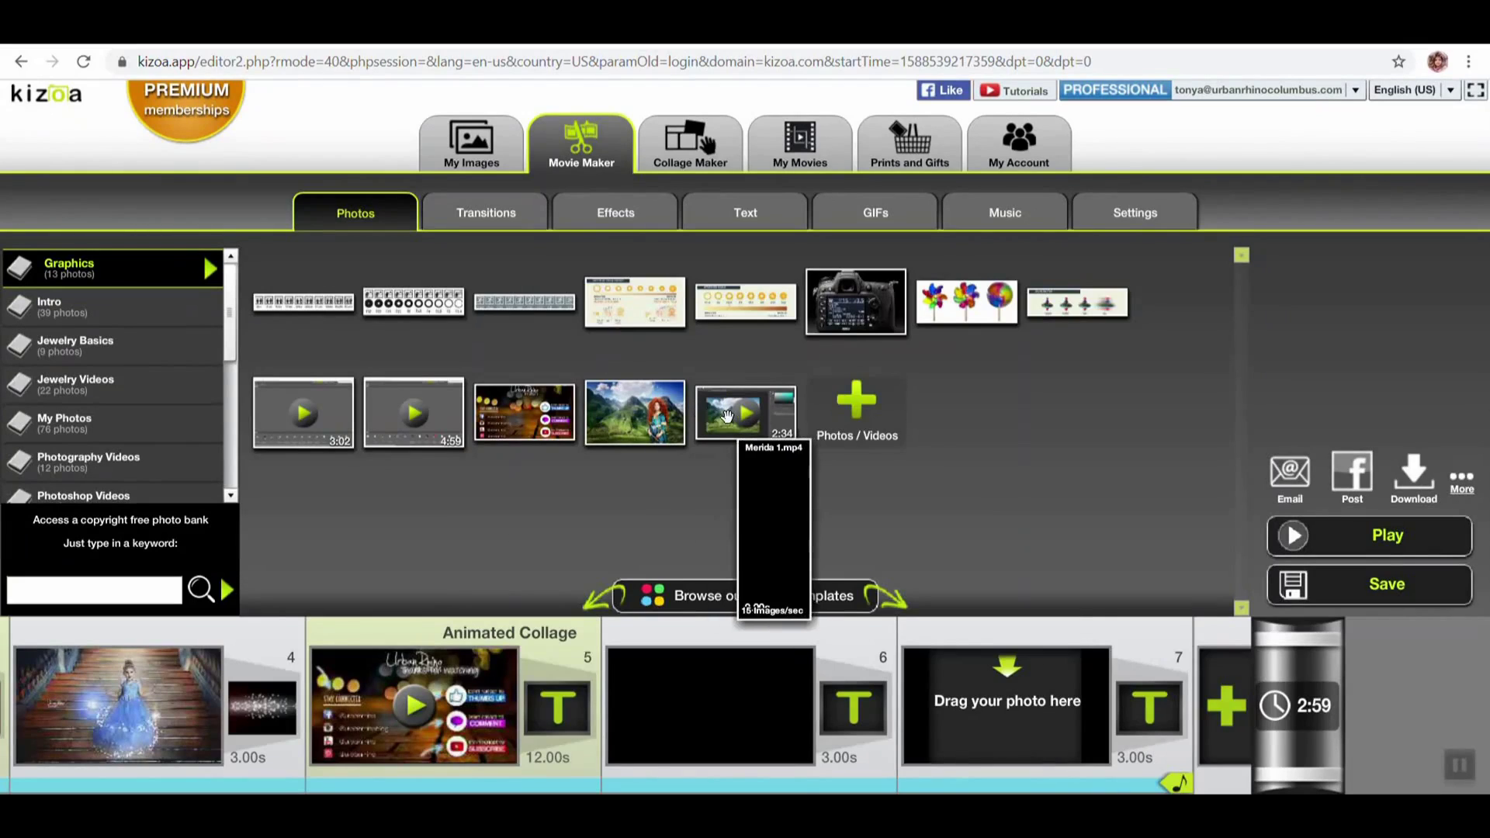
# Replace the third slide's video with the Merida 1 clip and the fourth slide's photo with the uploaded Merida image, using No crop
pyautogui.moveTo(656, 423)
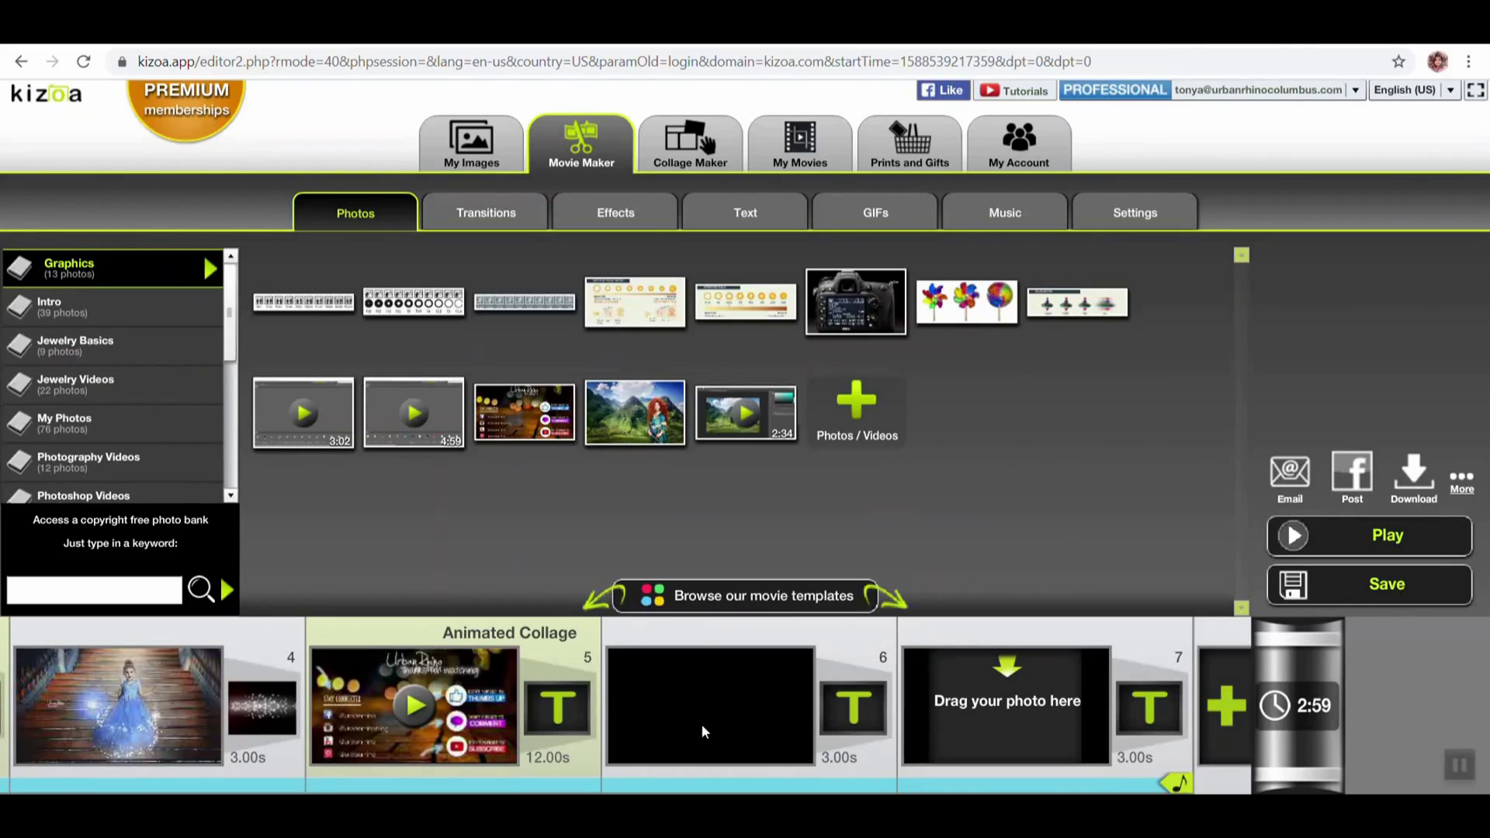
pyautogui.moveTo(807, 792); pyautogui.dragTo(351, 790)
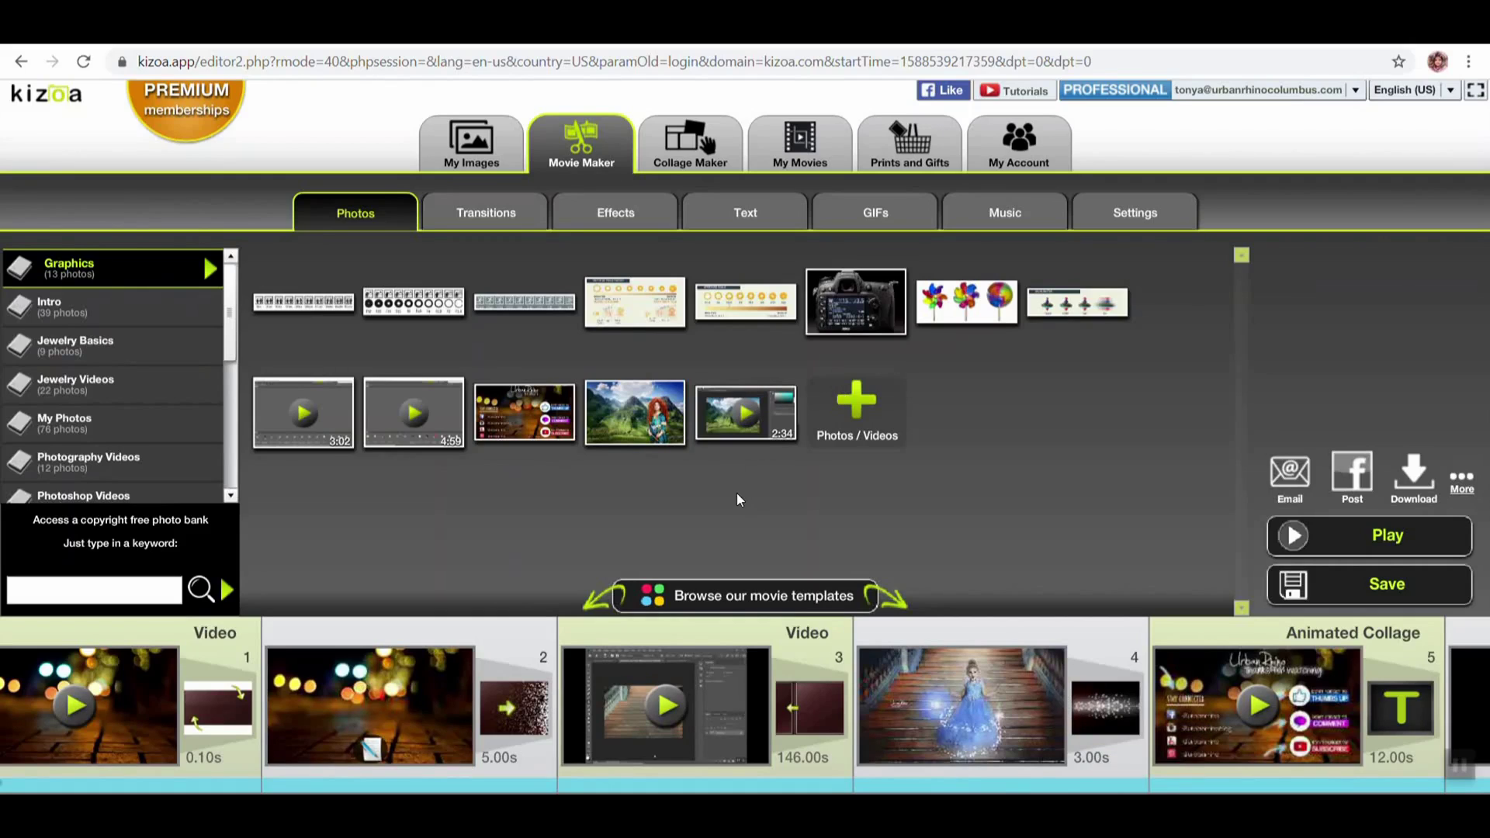
pyautogui.moveTo(765, 419); pyautogui.dragTo(681, 715)
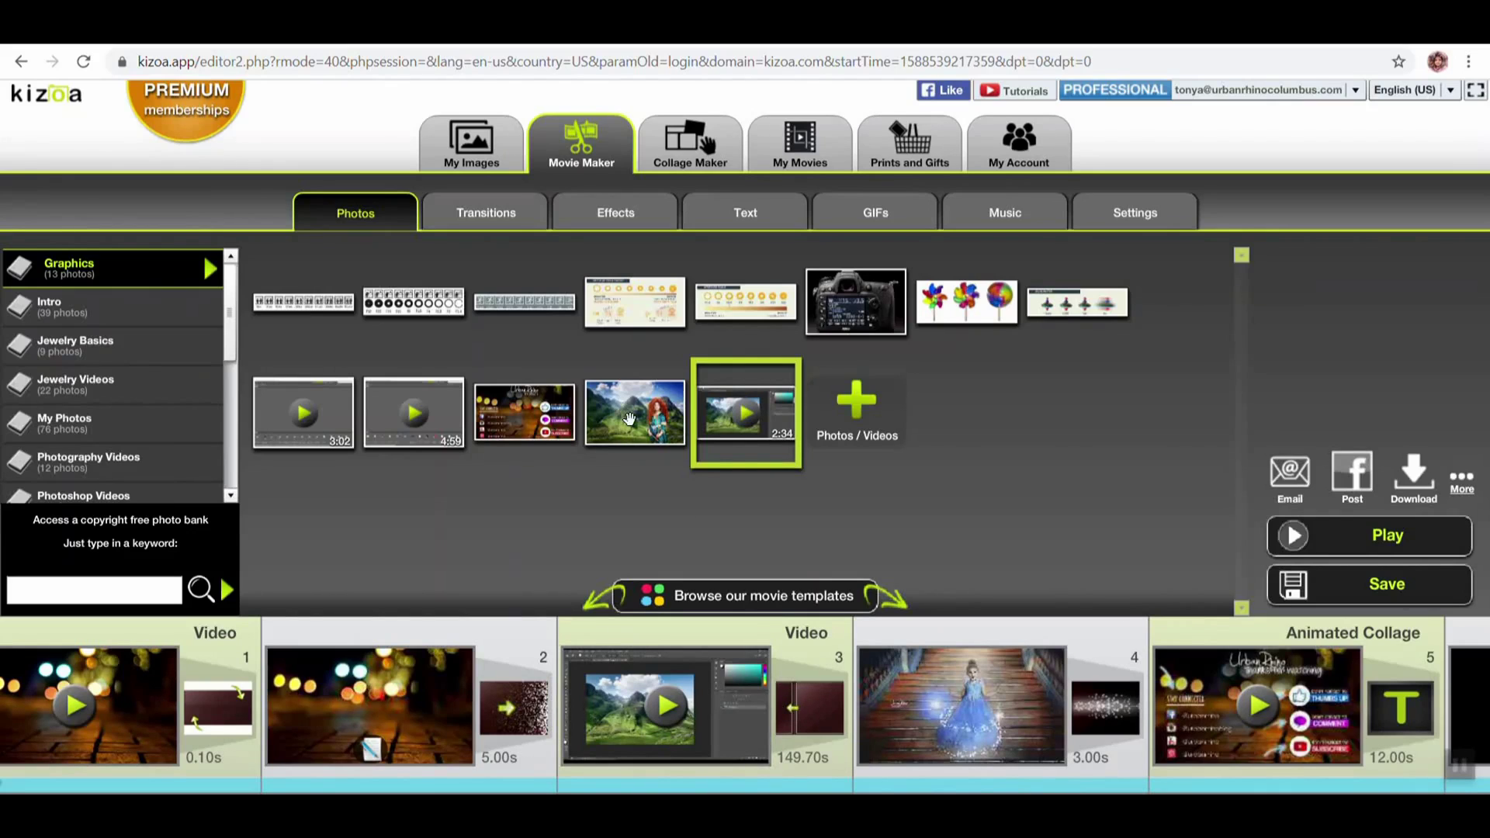
pyautogui.moveTo(629, 419); pyautogui.dragTo(948, 707)
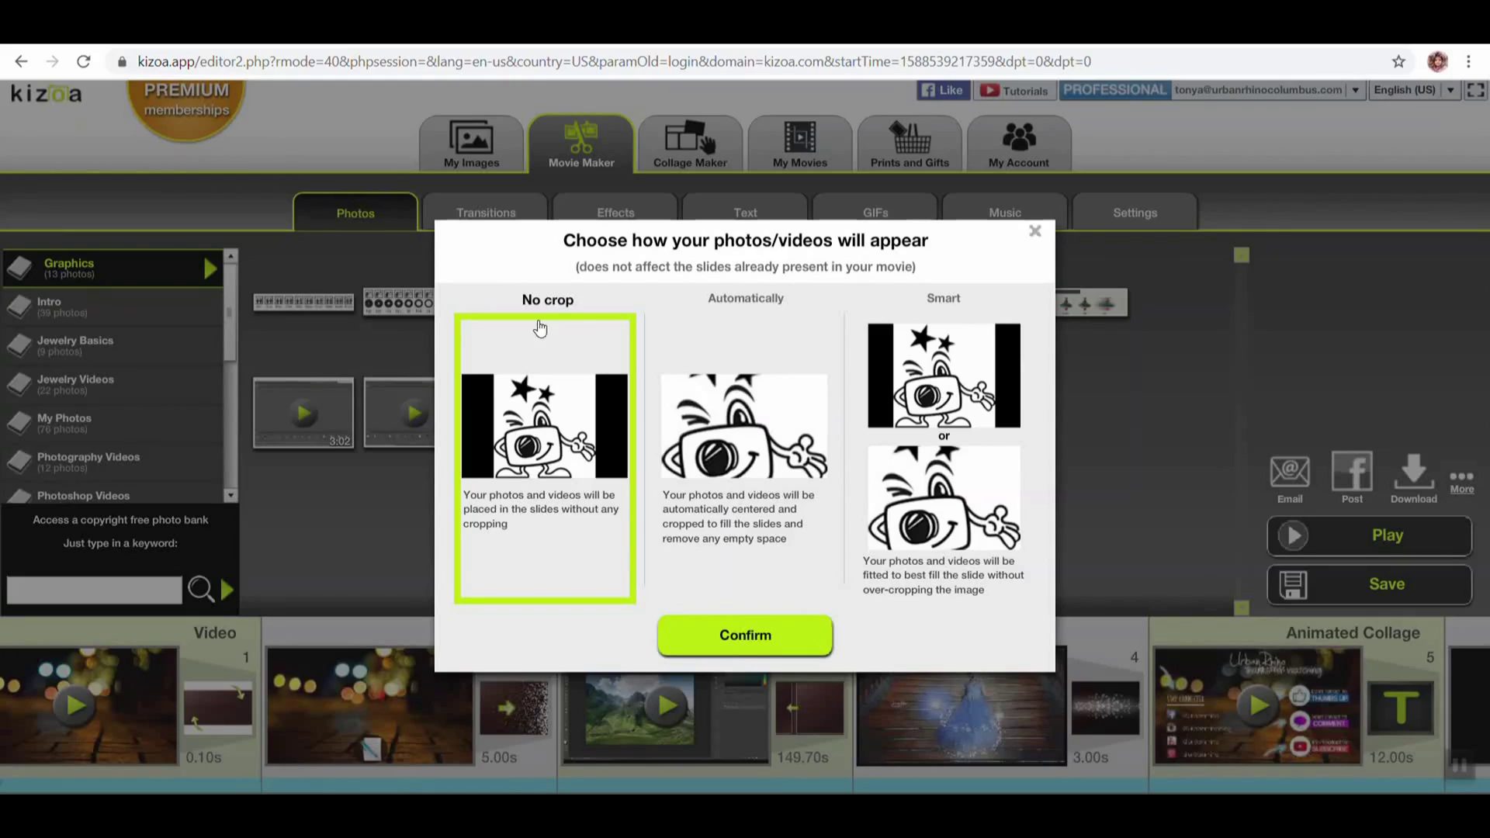
pyautogui.click(738, 635)
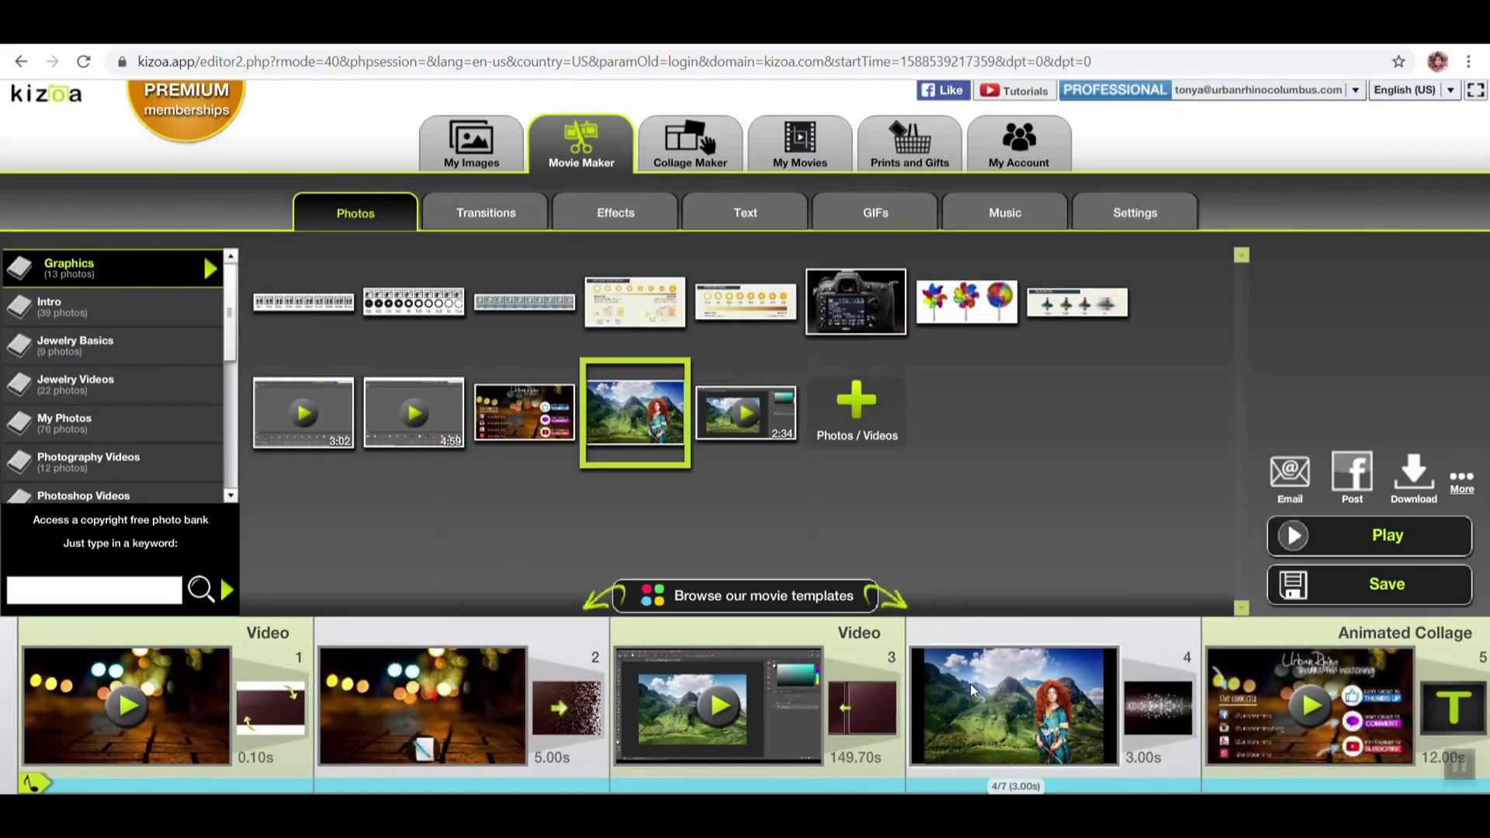
# Open the fourth slide's settings and check its sound options
pyautogui.click(1049, 681)
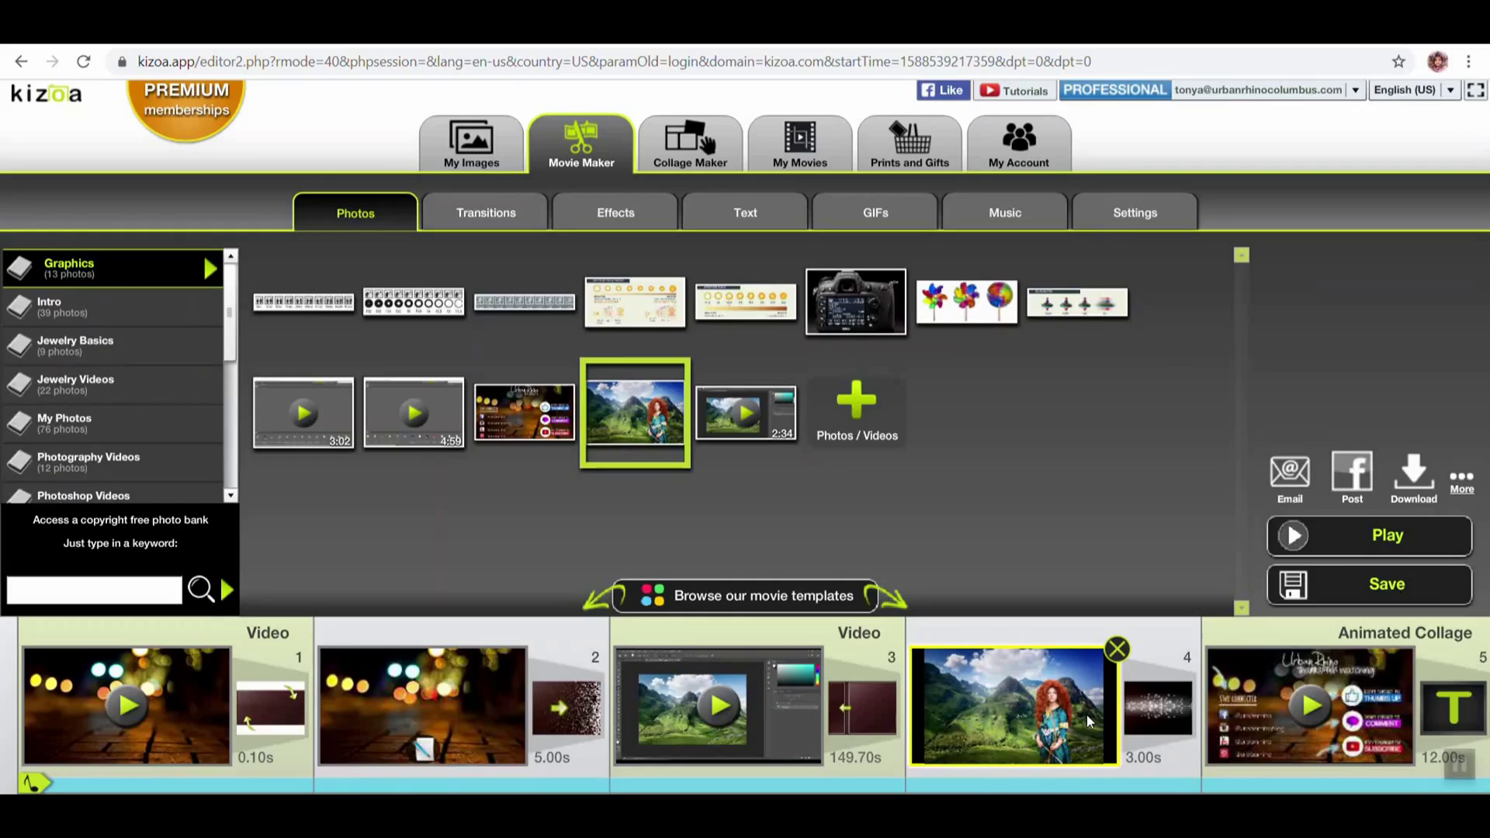
pyautogui.doubleClick(1086, 715)
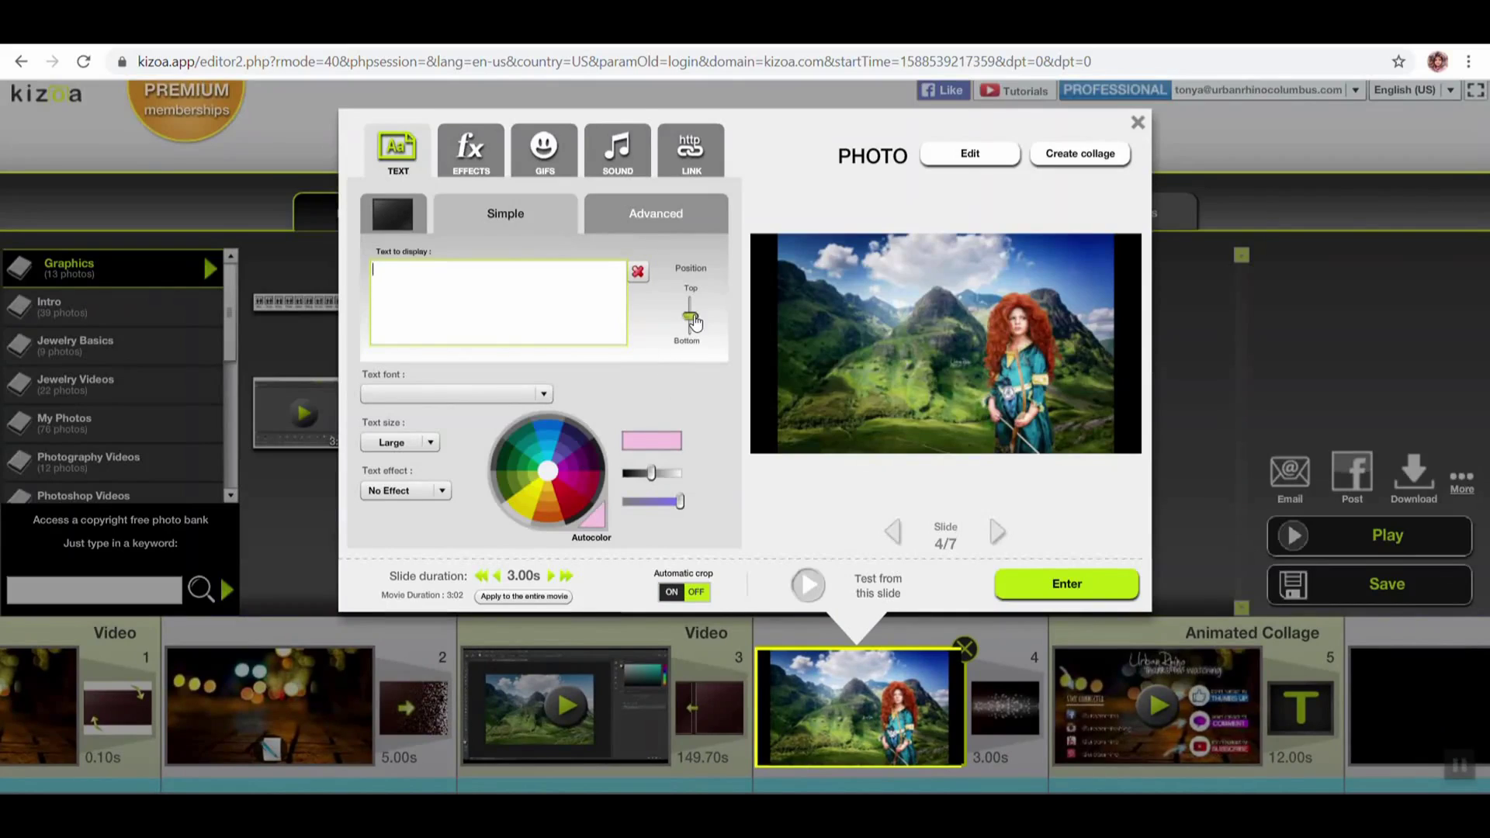
pyautogui.click(904, 375)
pyautogui.click(634, 222)
pyautogui.click(615, 146)
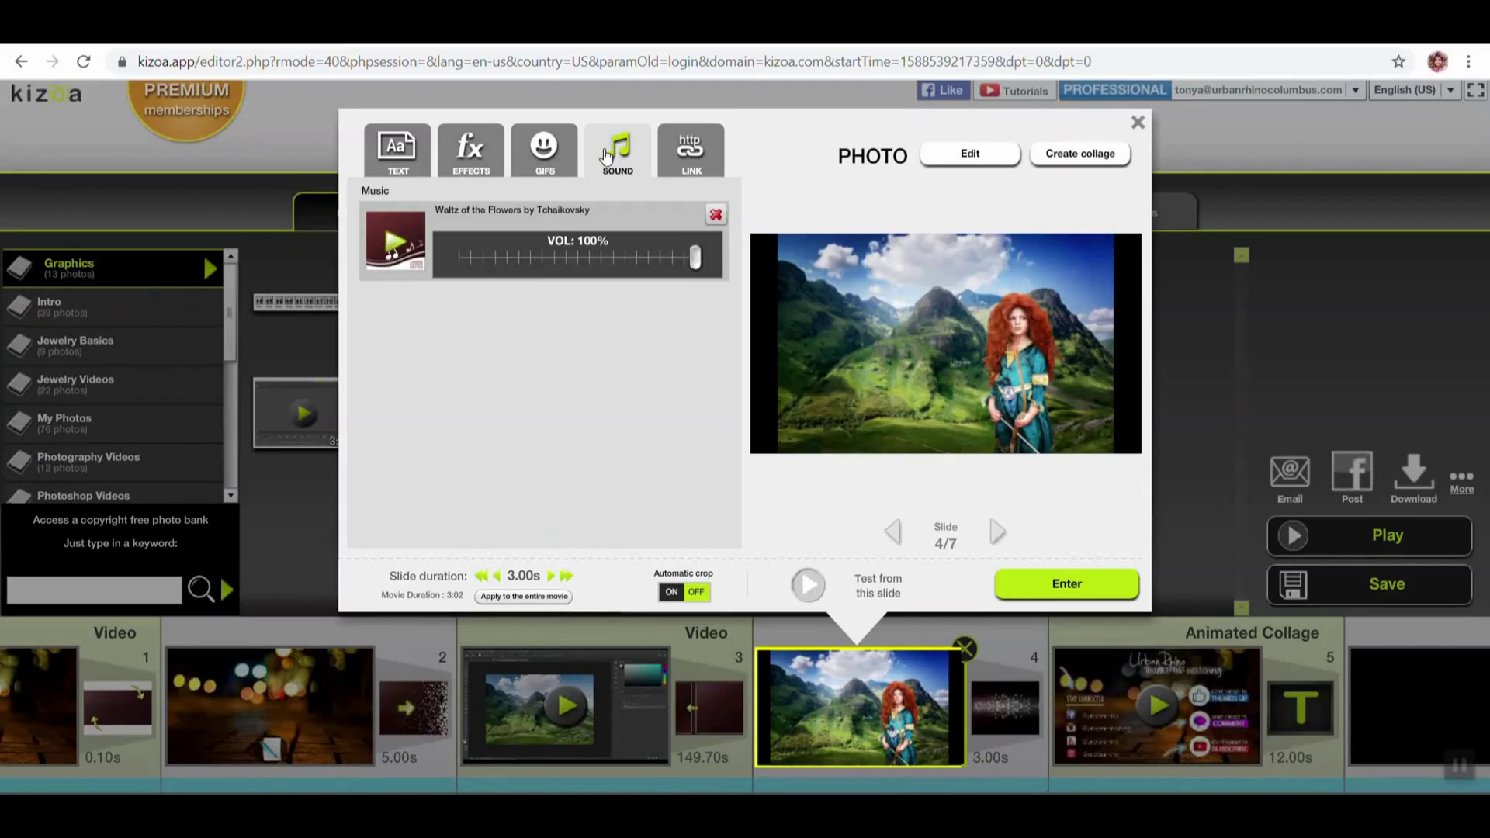
# Try the fourth slide's Waltz of the Flowers music at 1% volume, then restore it to 100% and confirm
pyautogui.click(466, 268)
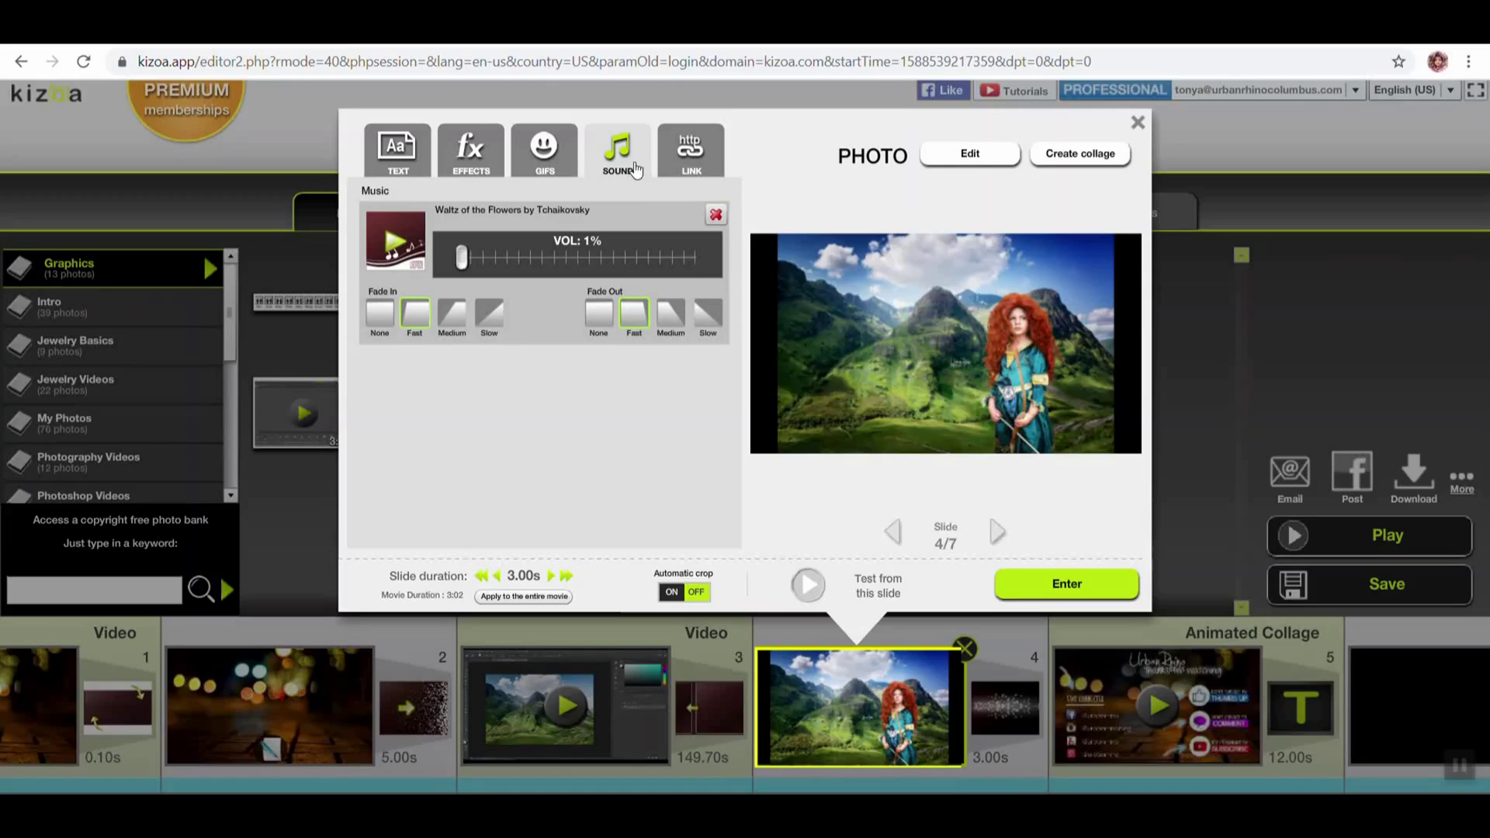
pyautogui.click(683, 260)
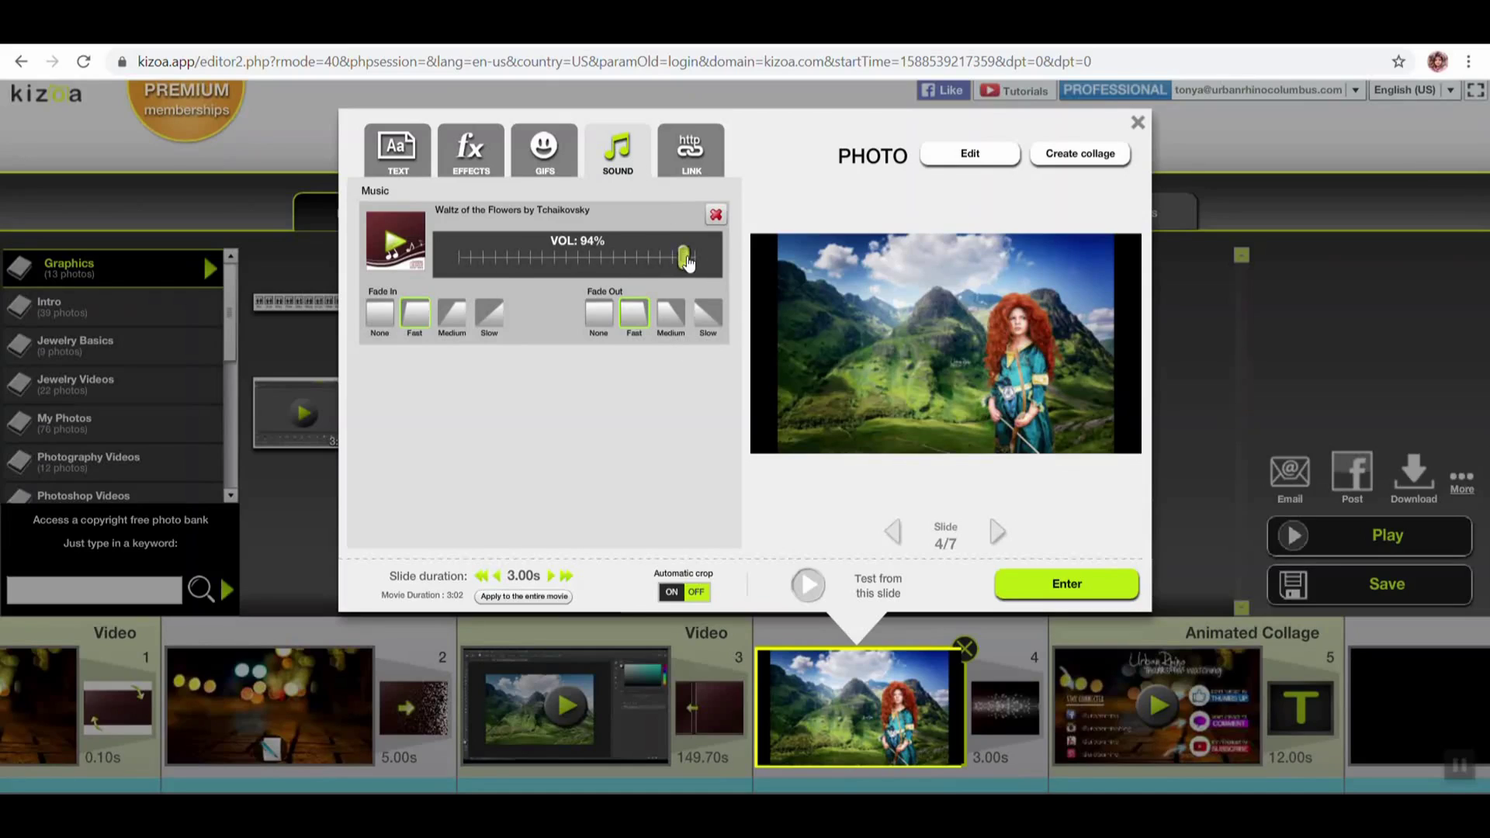
pyautogui.moveTo(684, 260); pyautogui.dragTo(699, 262)
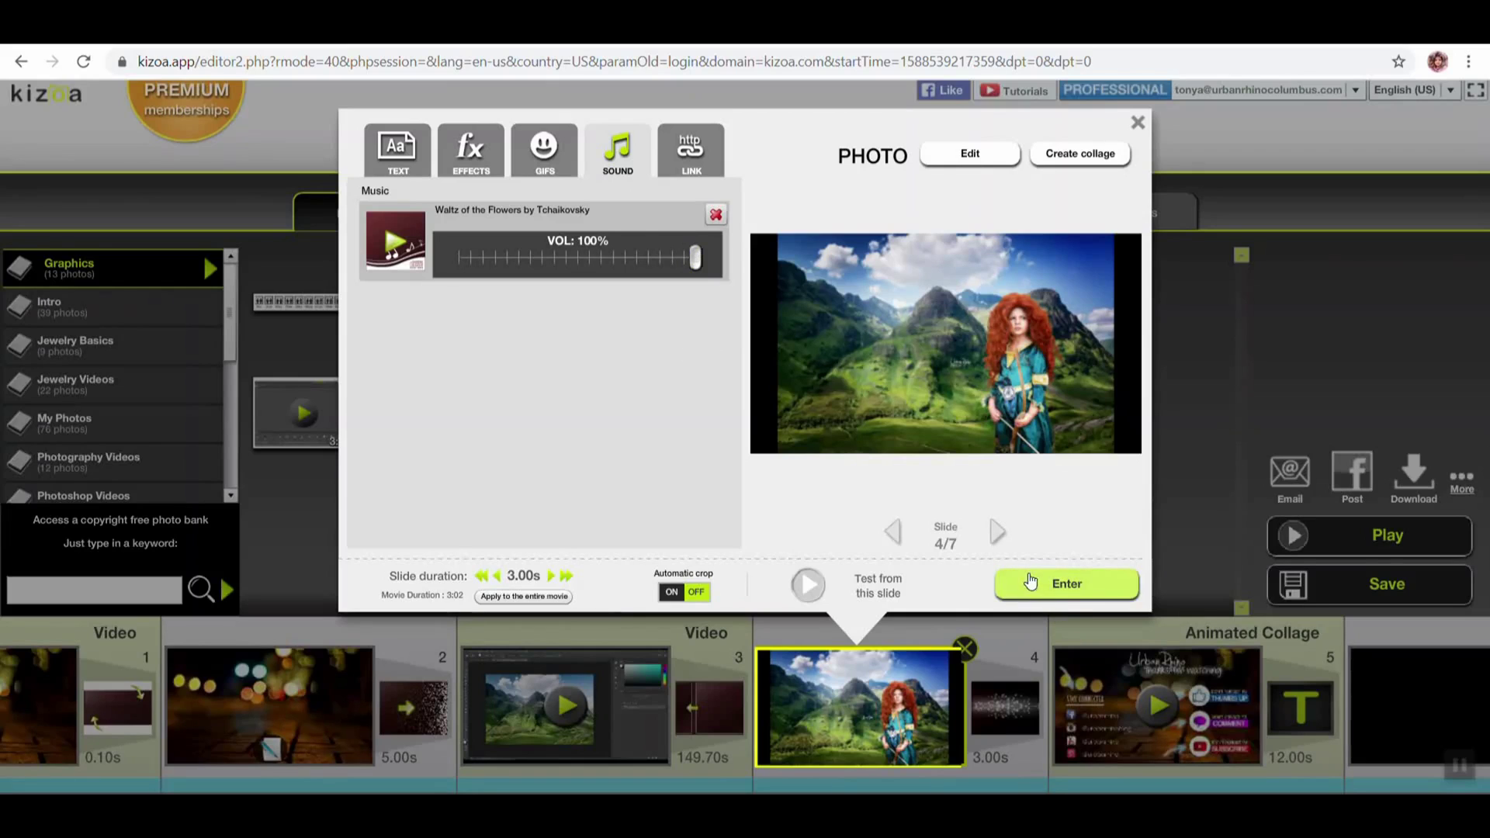
pyautogui.click(1071, 594)
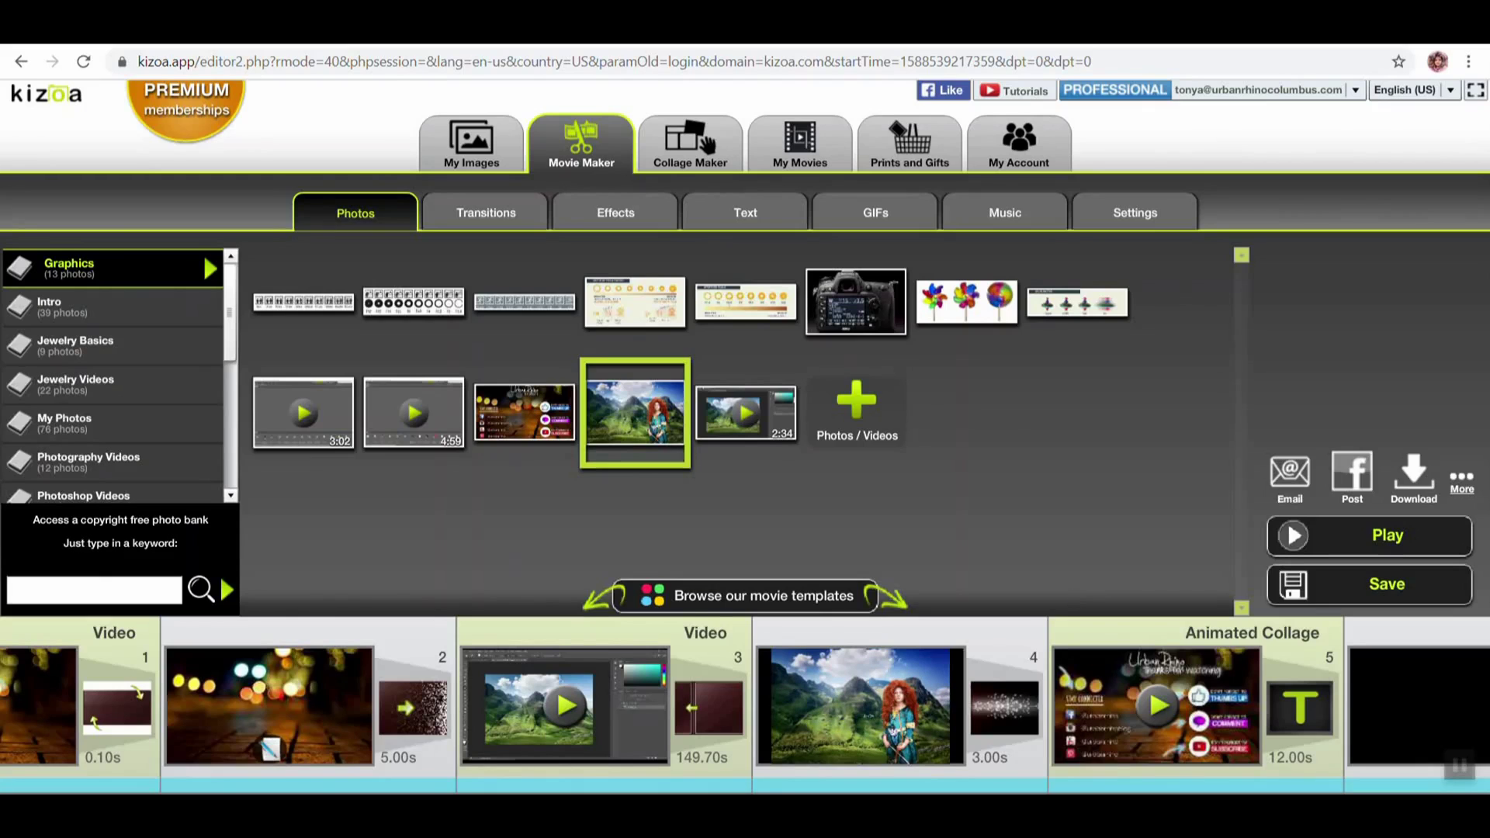
# Set the computer's speaker volume to 29
pyautogui.click(1330, 783)
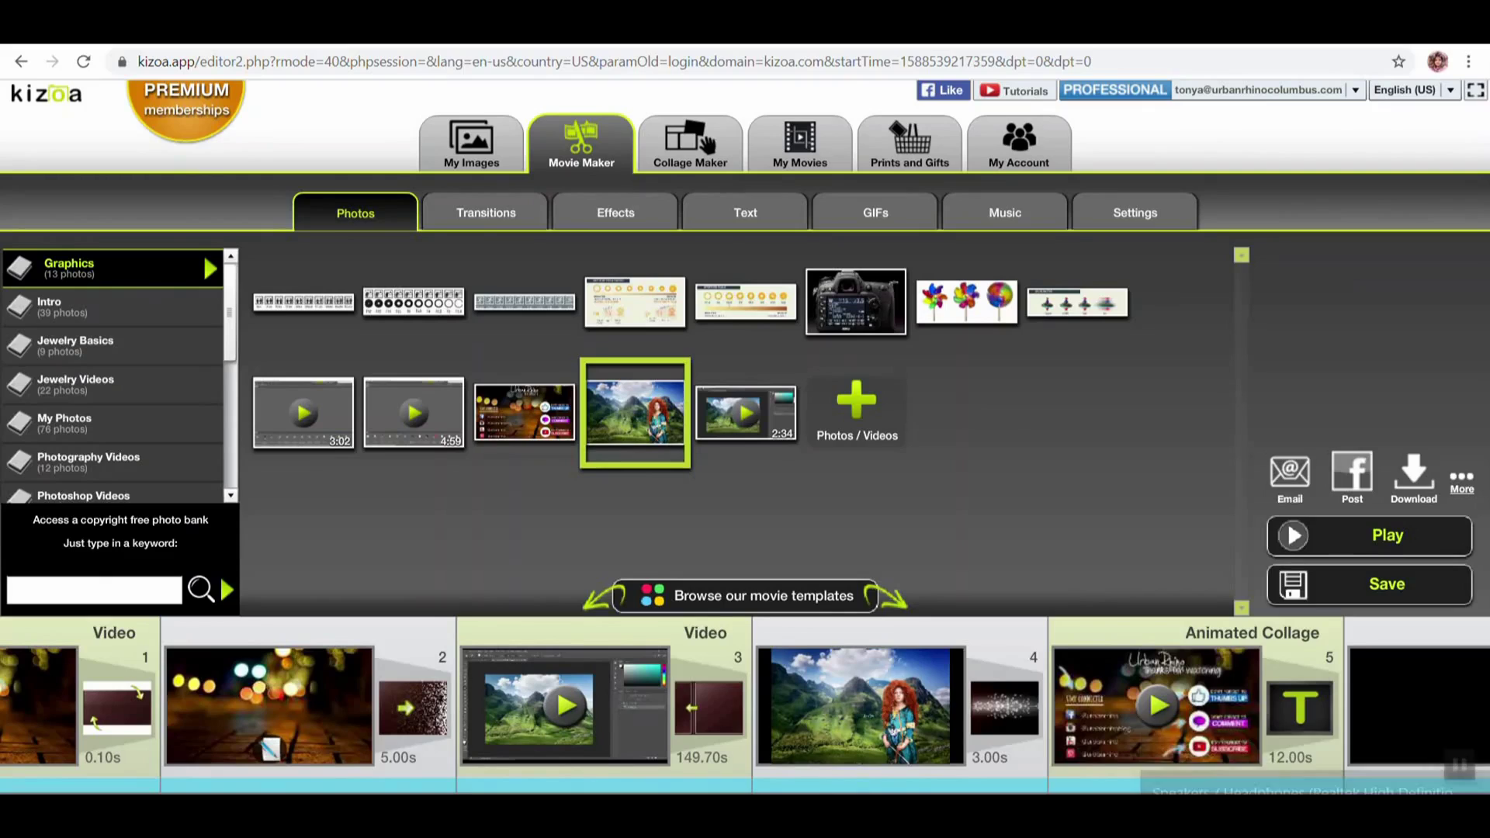
pyautogui.moveTo(1312, 784); pyautogui.dragTo(1271, 782)
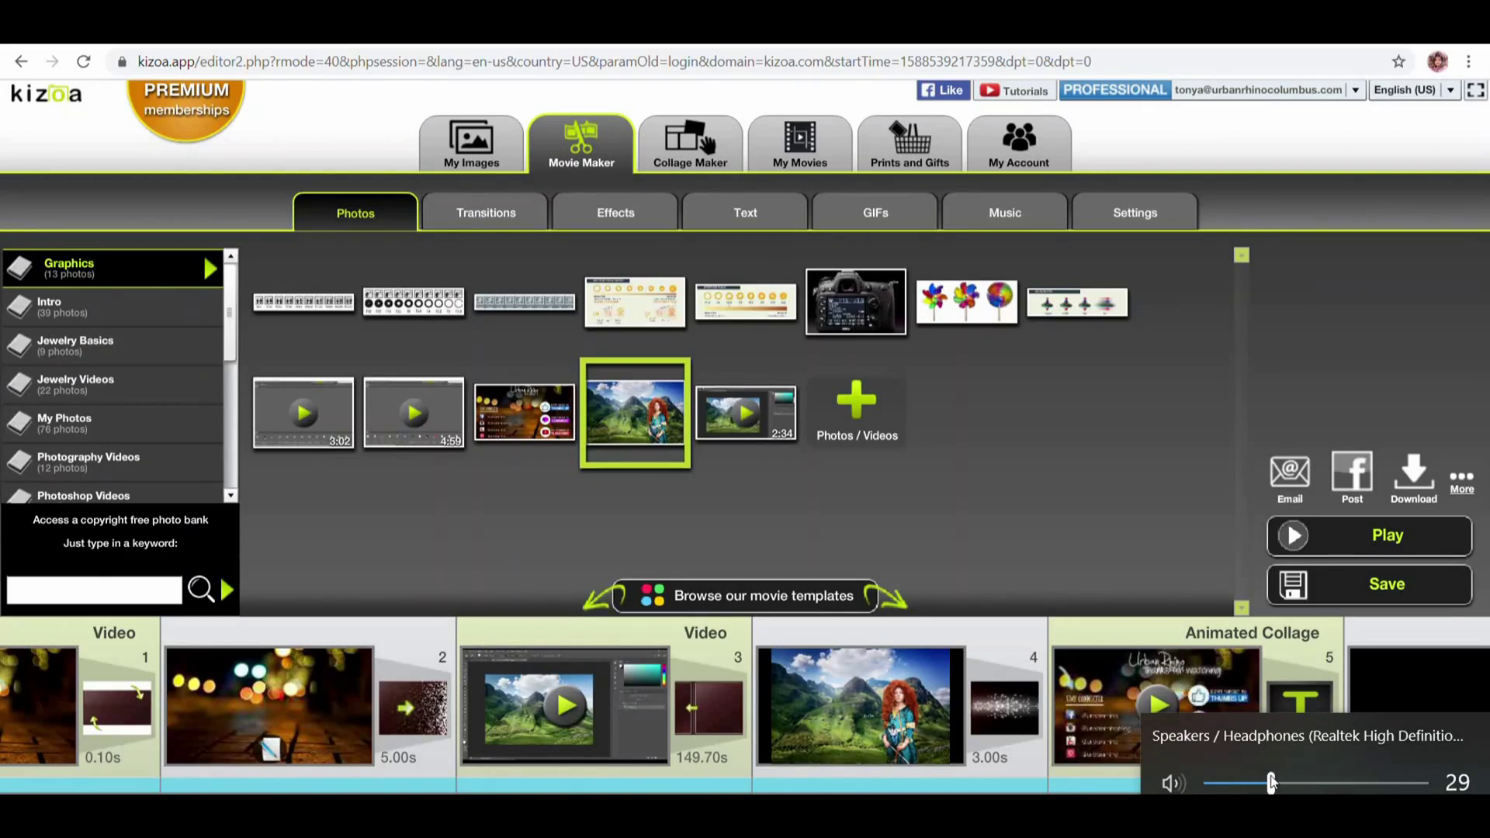
pyautogui.click(541, 559)
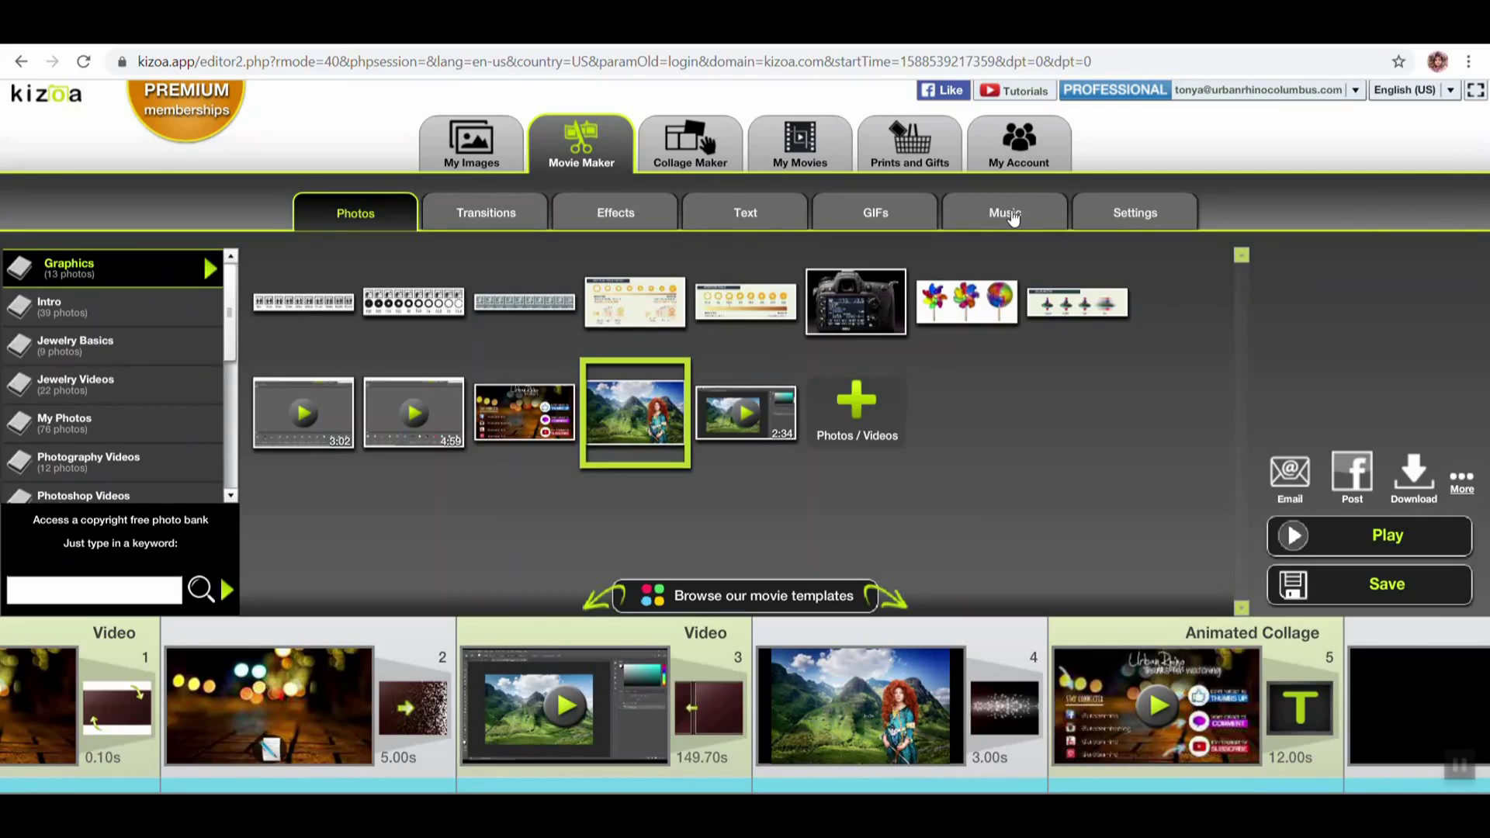
# Open the movie's music library and look through its categories, including World music and Soundscapes
pyautogui.click(1008, 216)
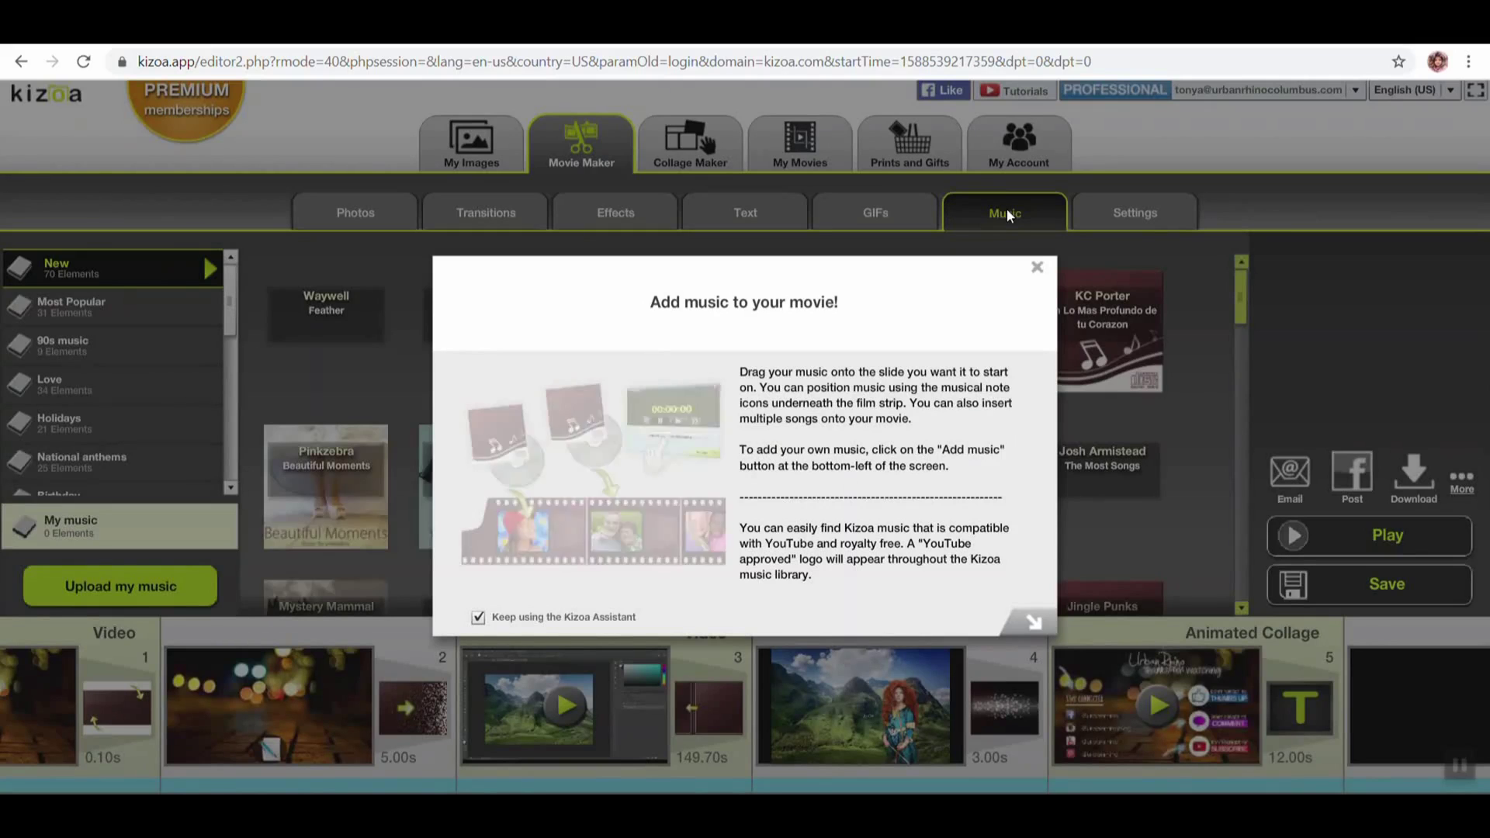
pyautogui.click(1035, 621)
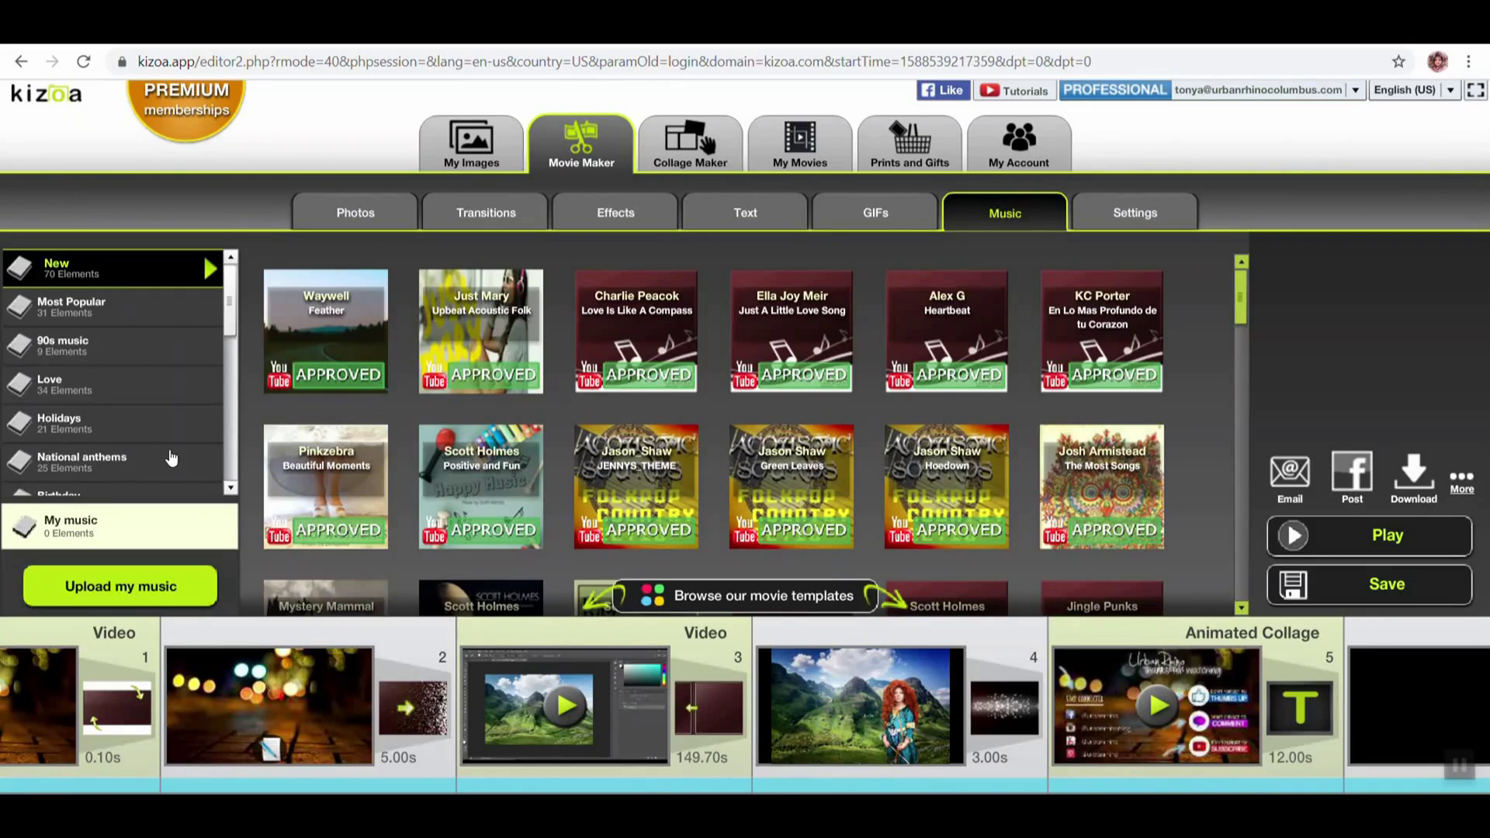
pyautogui.scroll(-1, 170, 458)
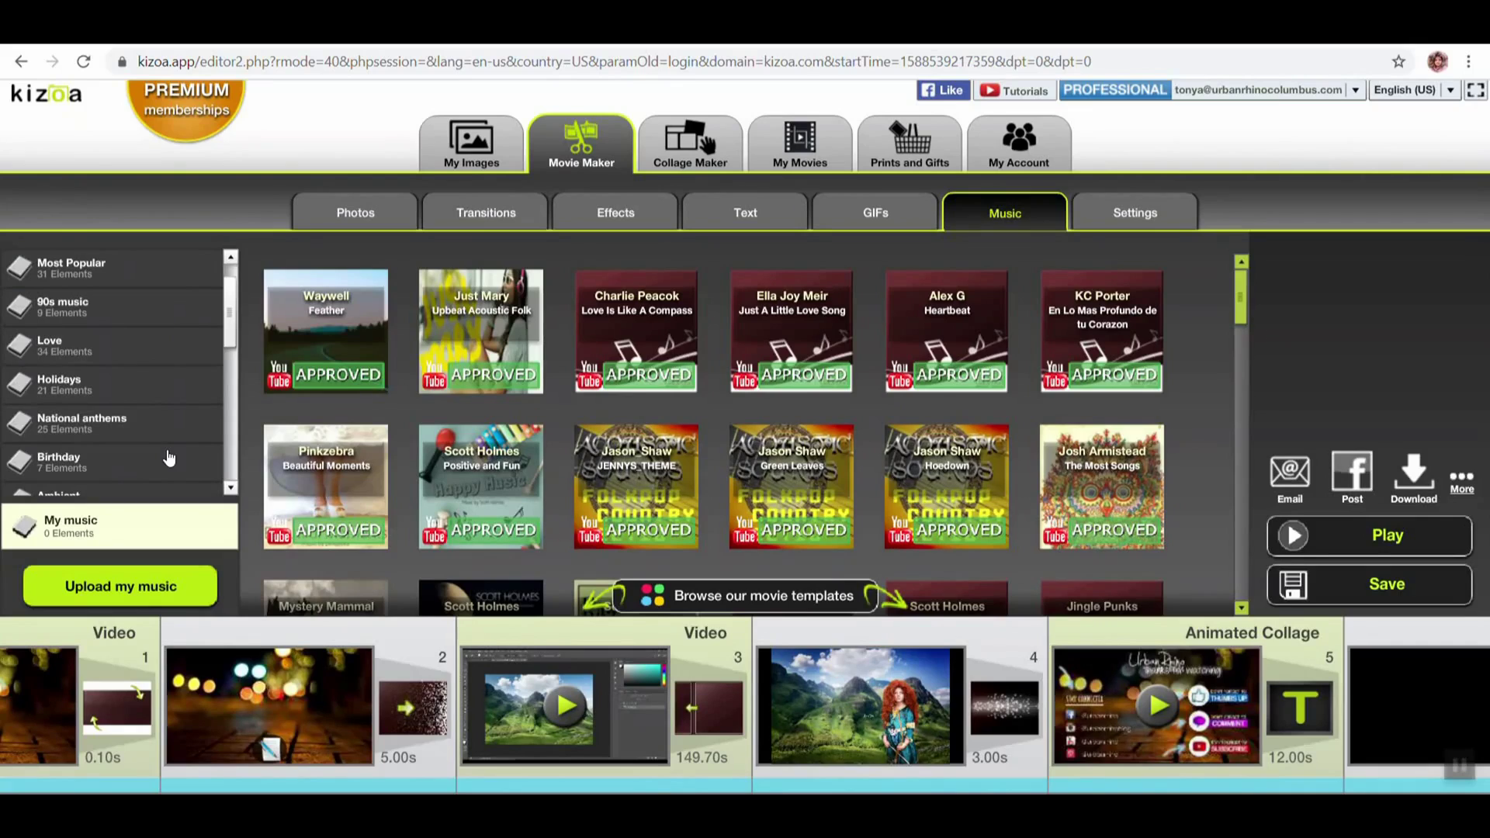
pyautogui.scroll(-1, 169, 458)
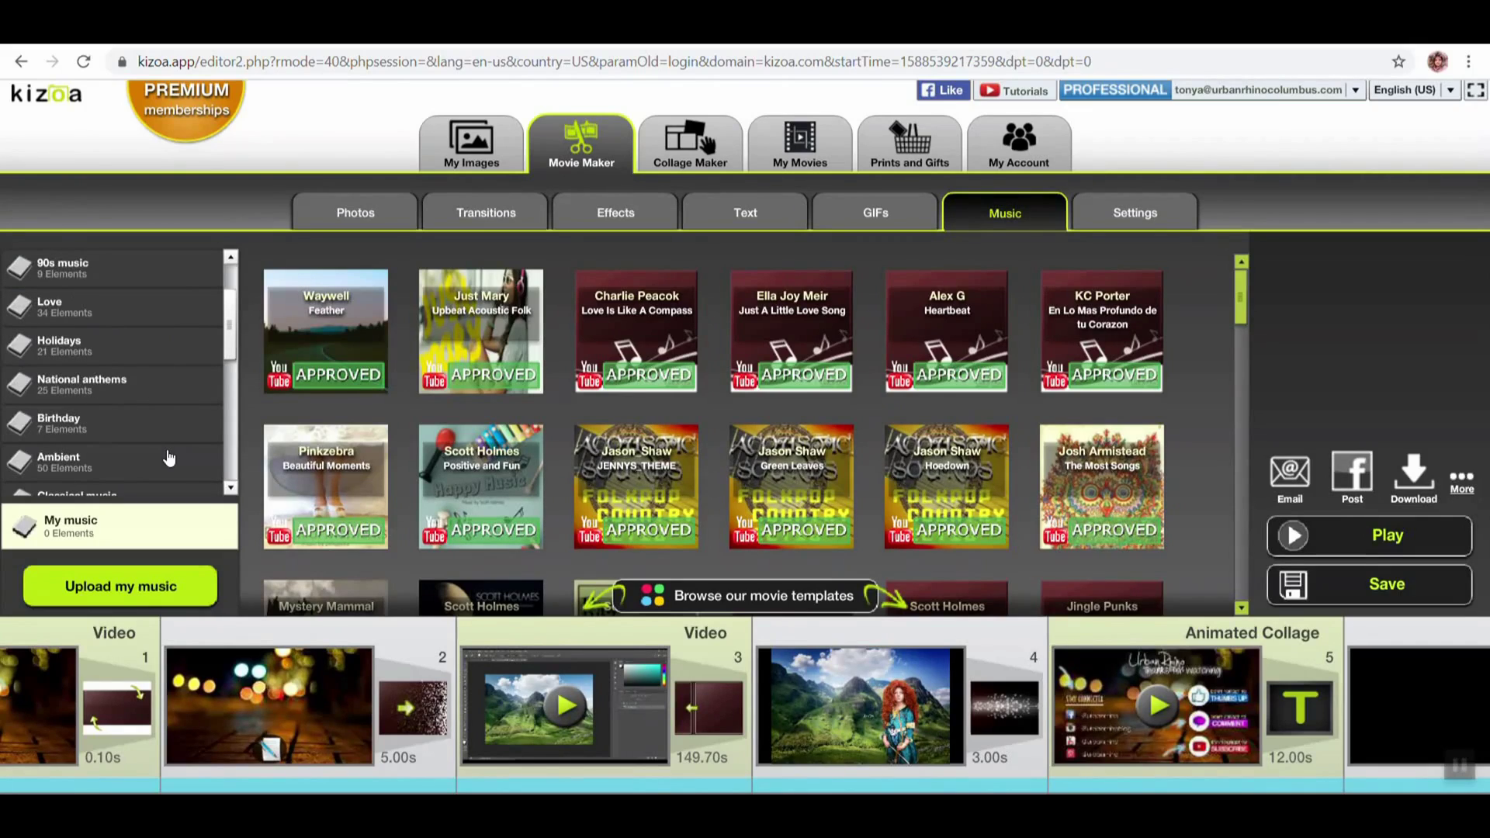
pyautogui.scroll(-1, 170, 458)
pyautogui.scroll(-2, 169, 457)
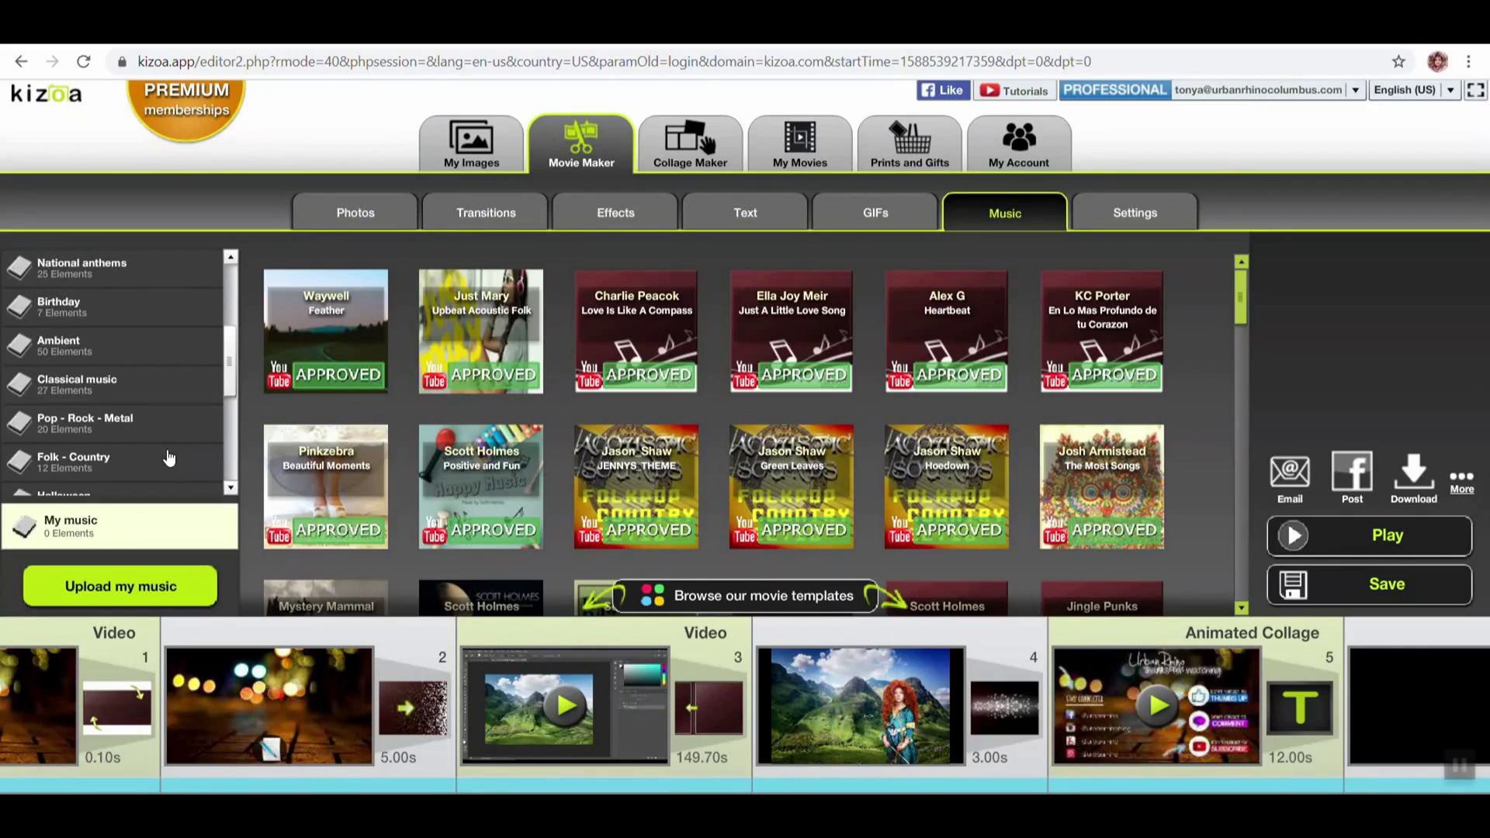
pyautogui.scroll(-1, 169, 458)
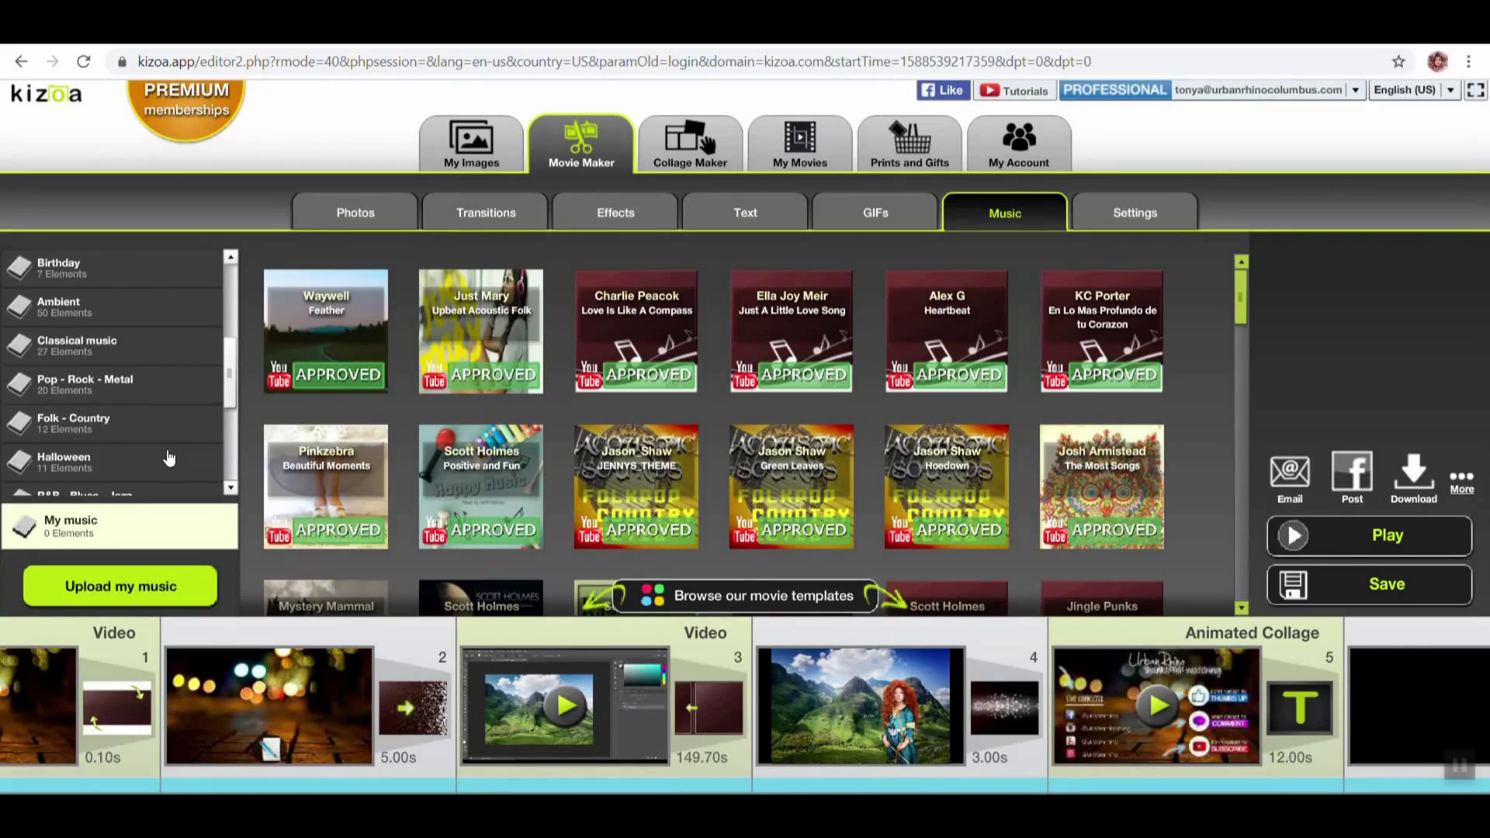
pyautogui.scroll(-4, 169, 458)
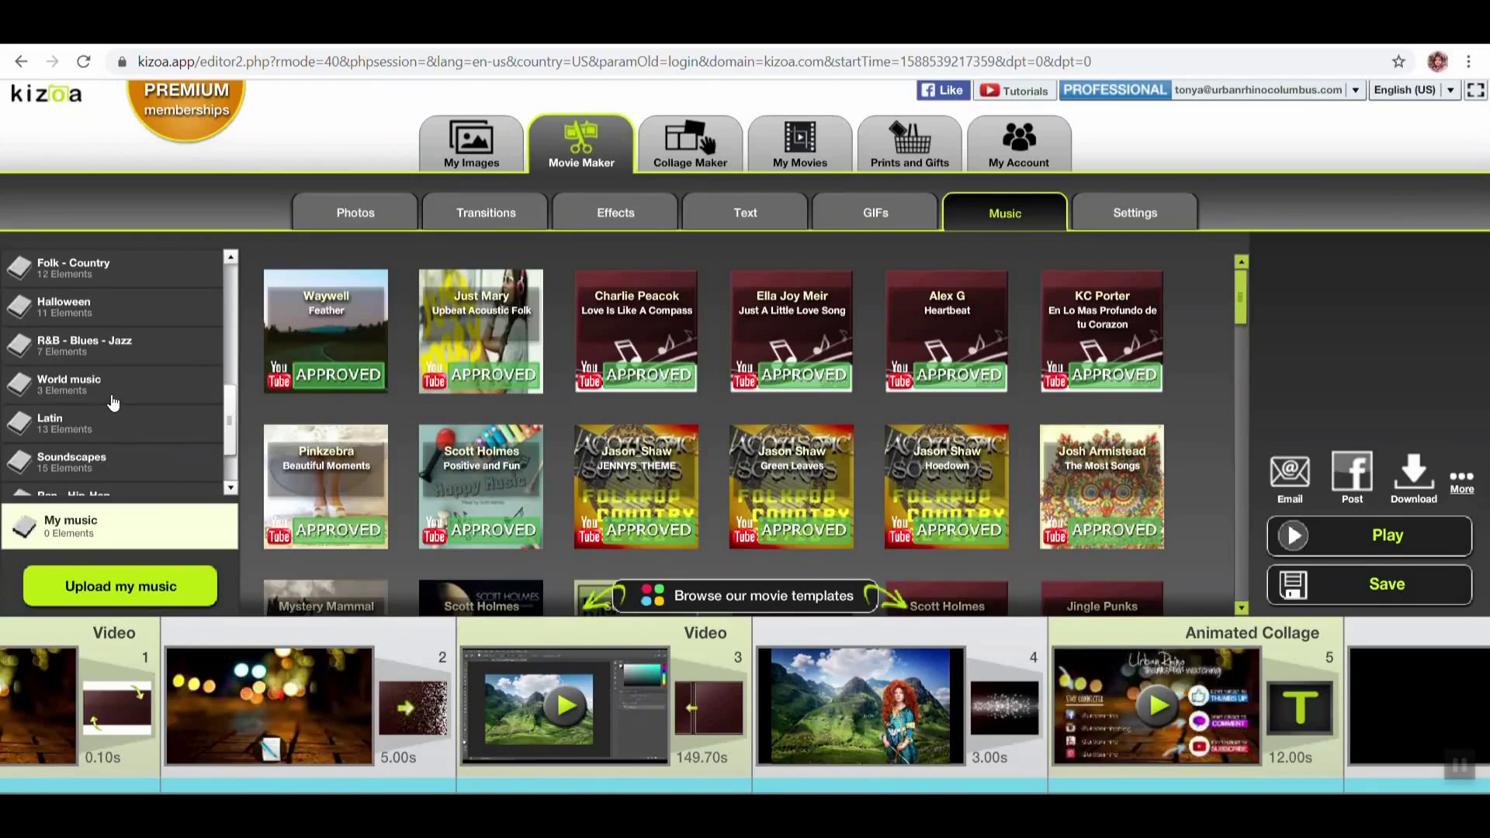
pyautogui.click(113, 388)
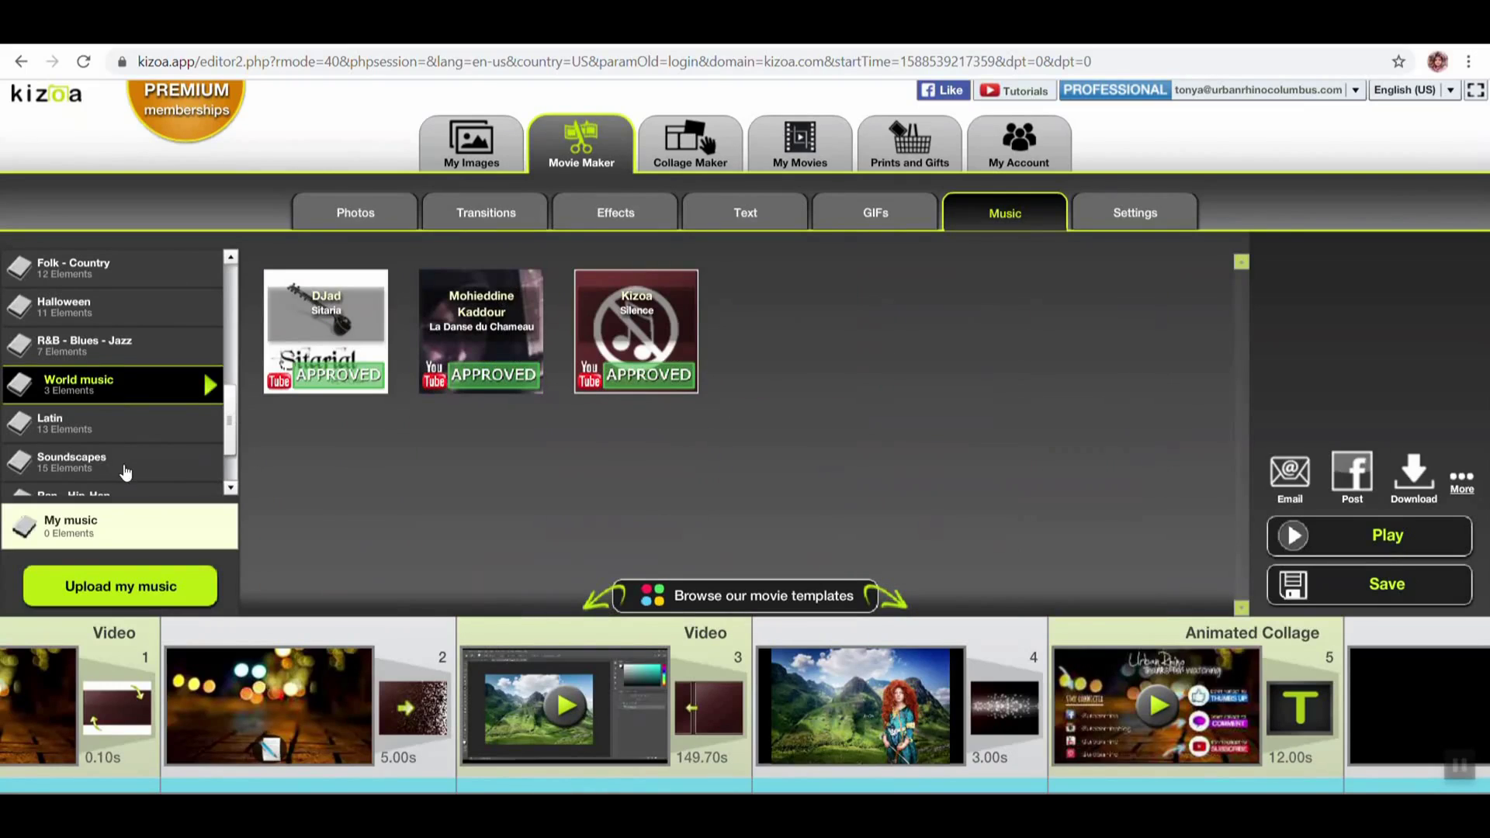
pyautogui.click(125, 478)
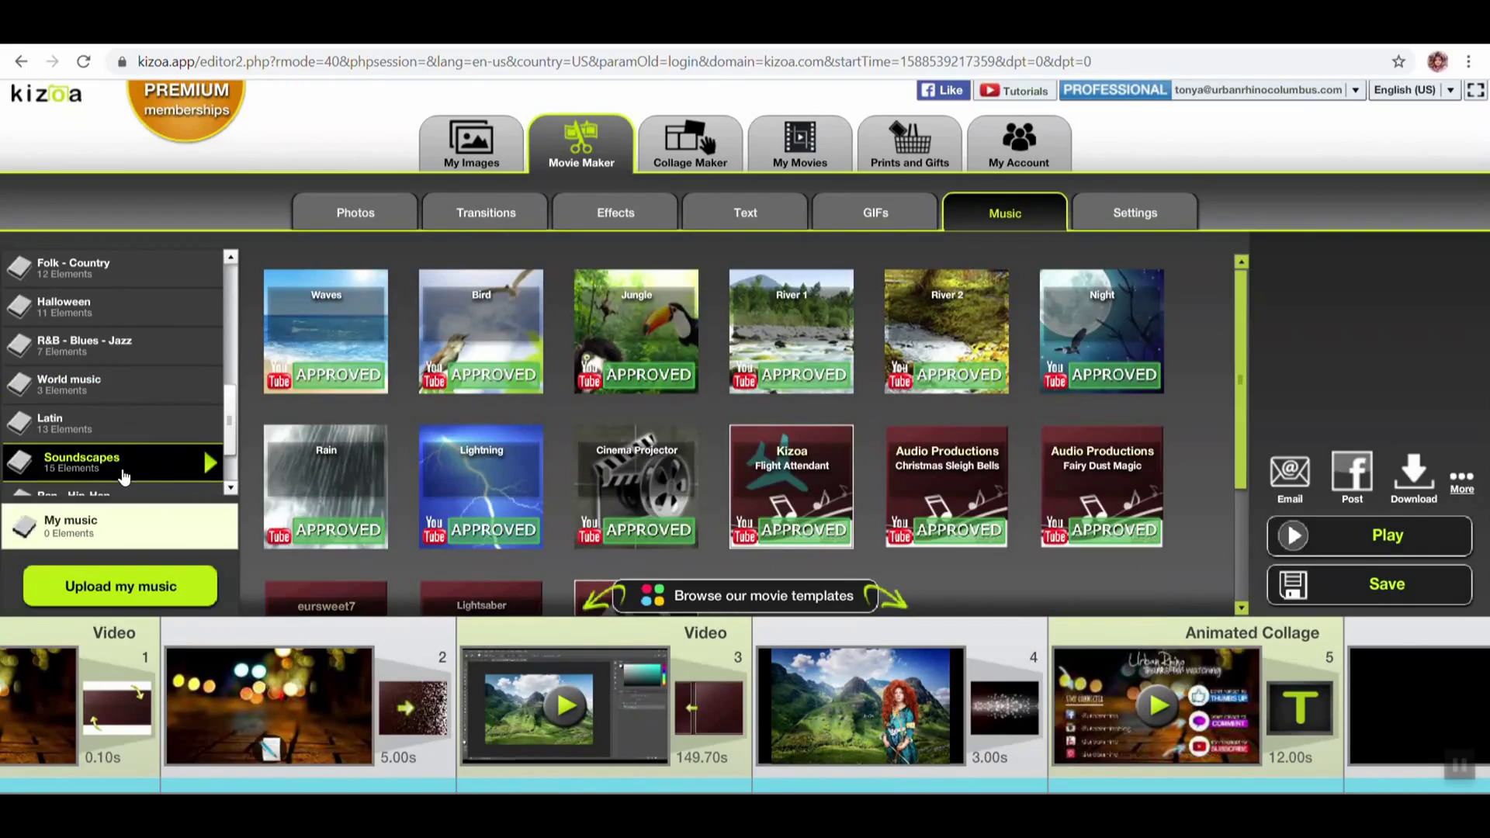
# Return to the New music category and preview the track Feather
pyautogui.scroll(9, 138, 381)
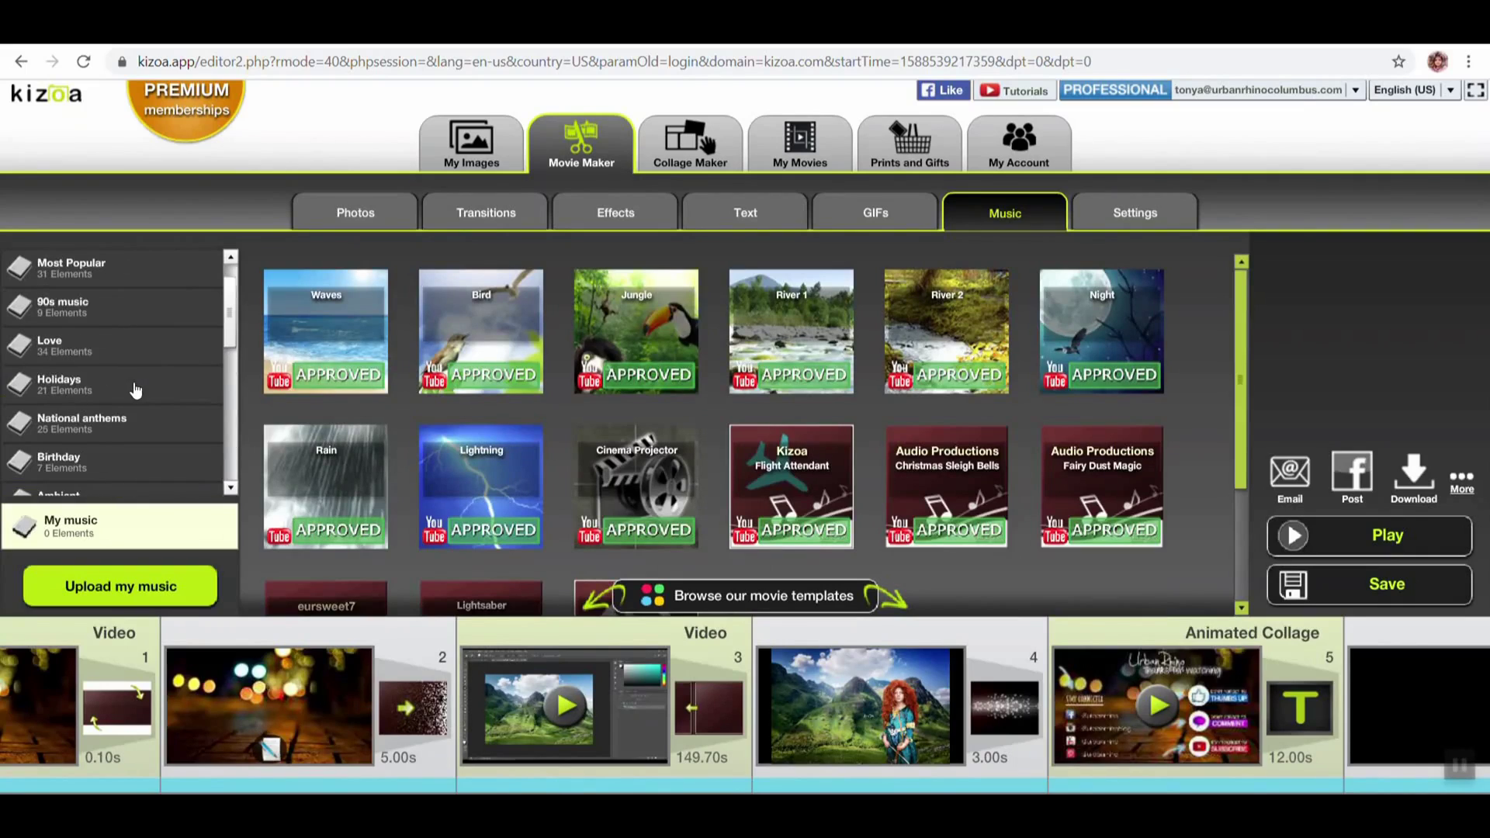
pyautogui.scroll(1, 119, 325)
pyautogui.click(124, 284)
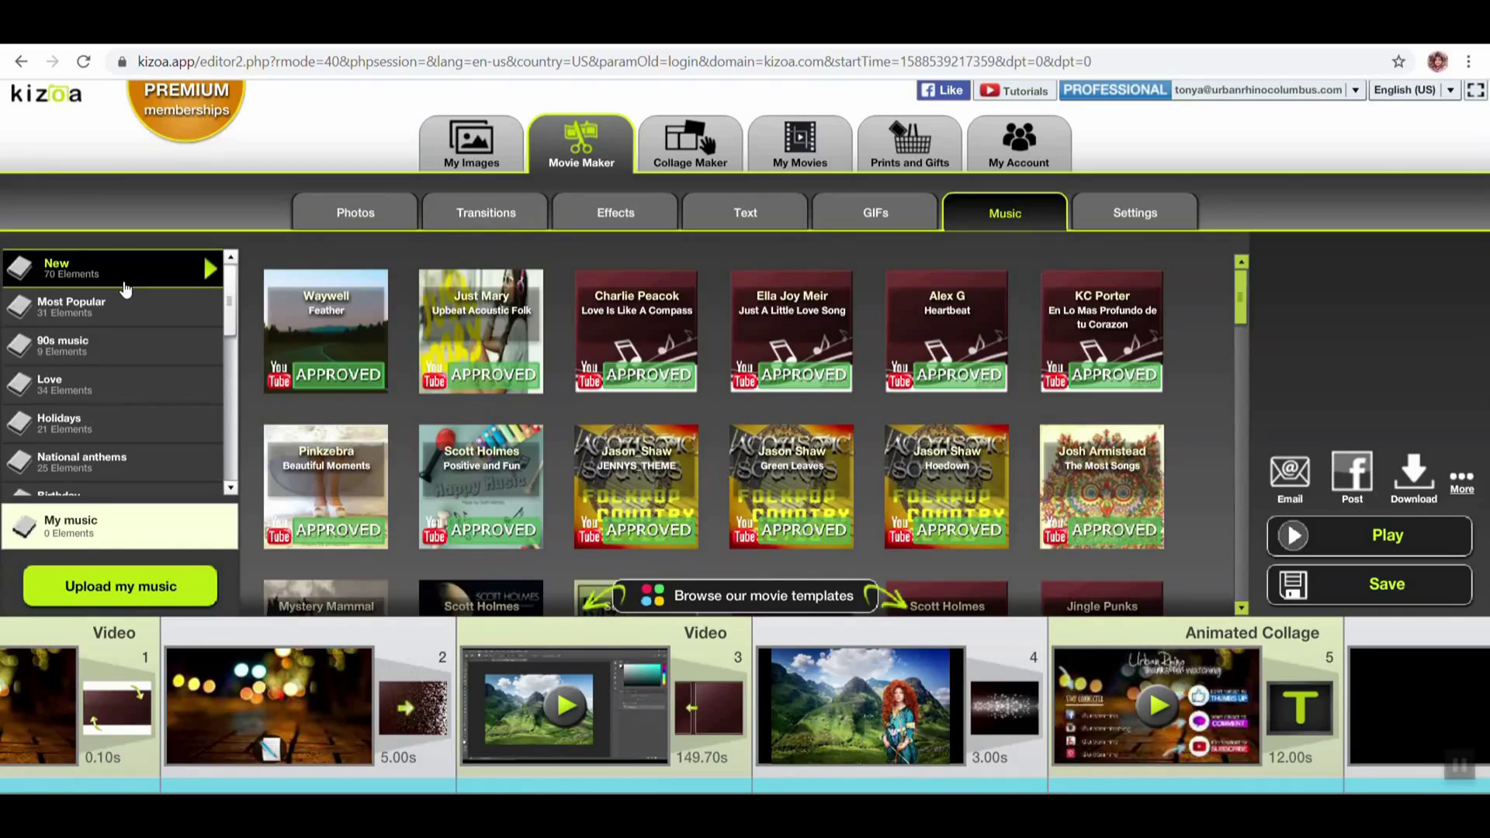
pyautogui.click(336, 366)
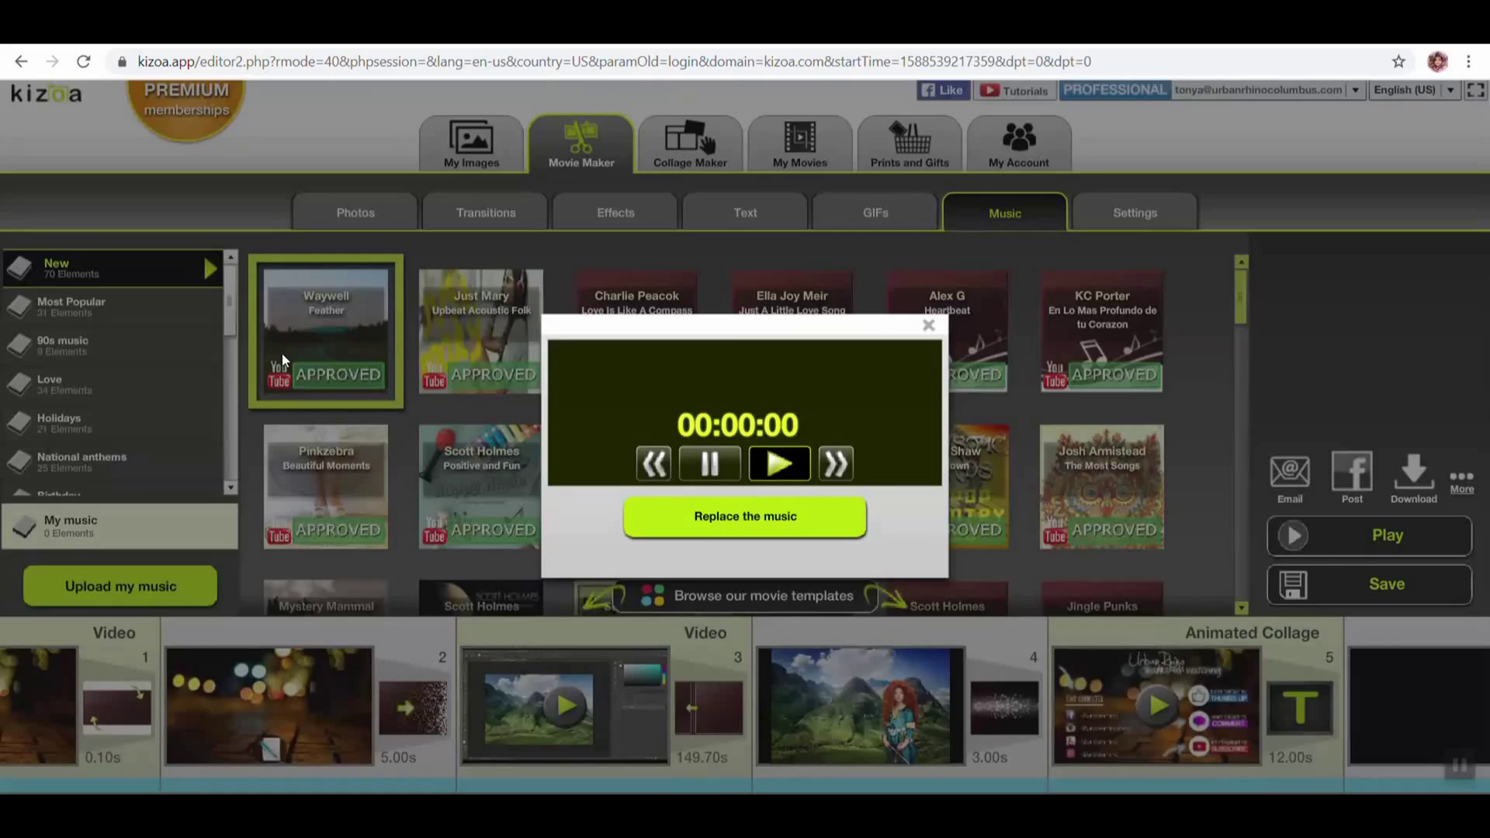
pyautogui.click(283, 356)
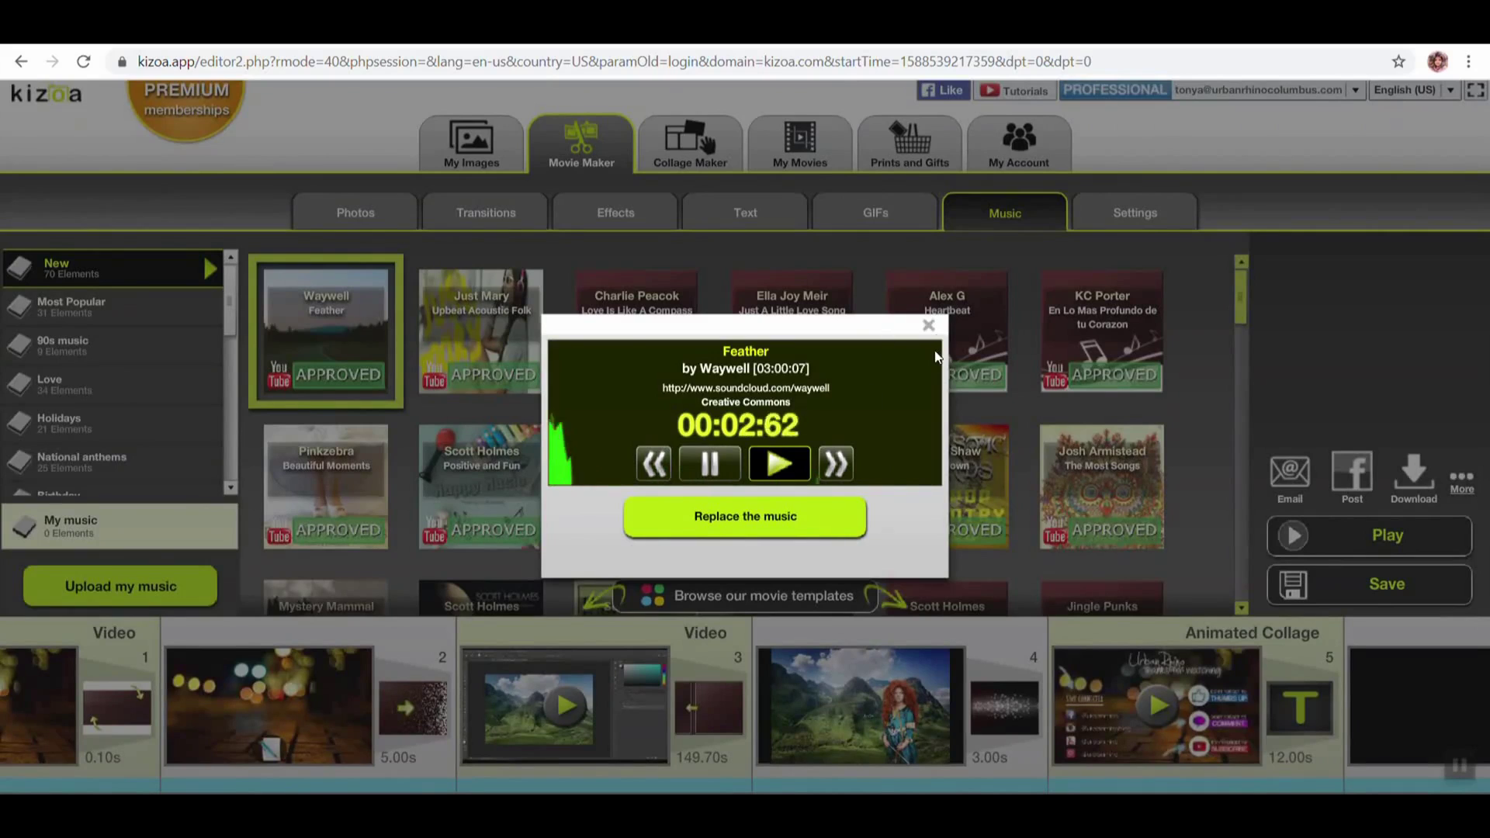
pyautogui.click(929, 325)
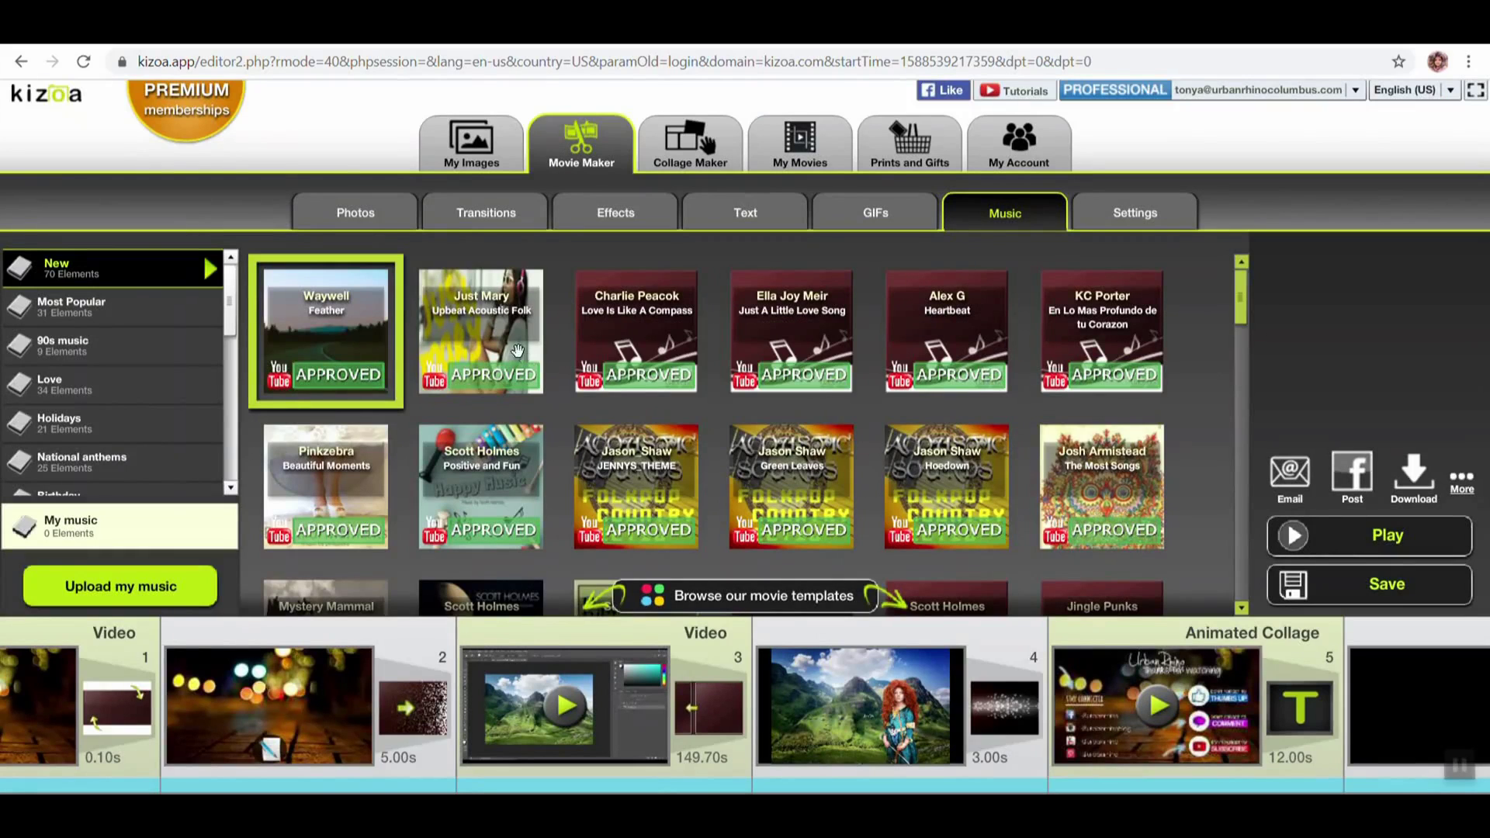
# Preview the tracks Upbeat Acoustic Folk and The Most Songs from the New category
pyautogui.click(495, 336)
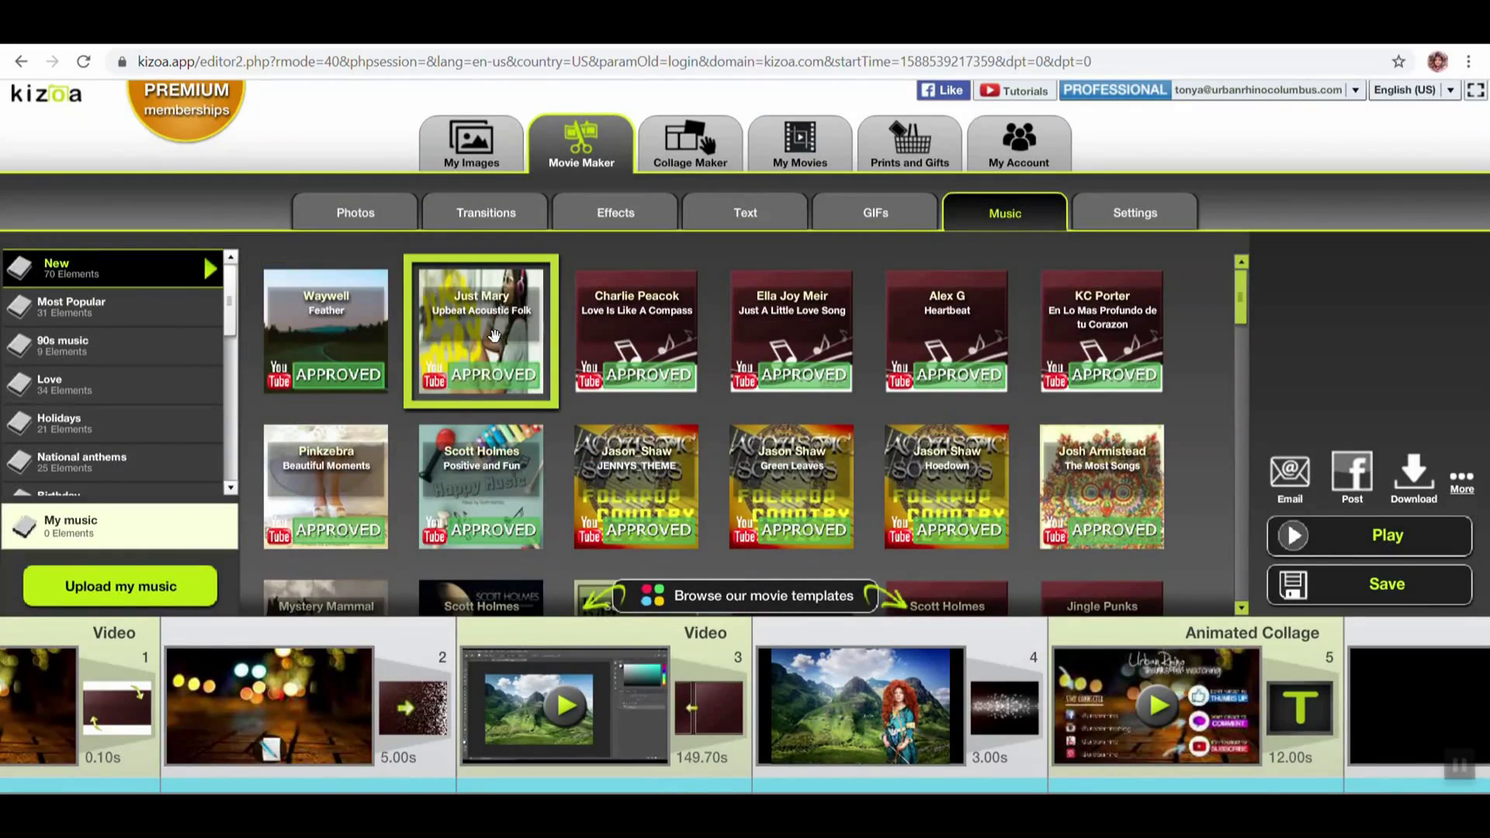
pyautogui.click(495, 336)
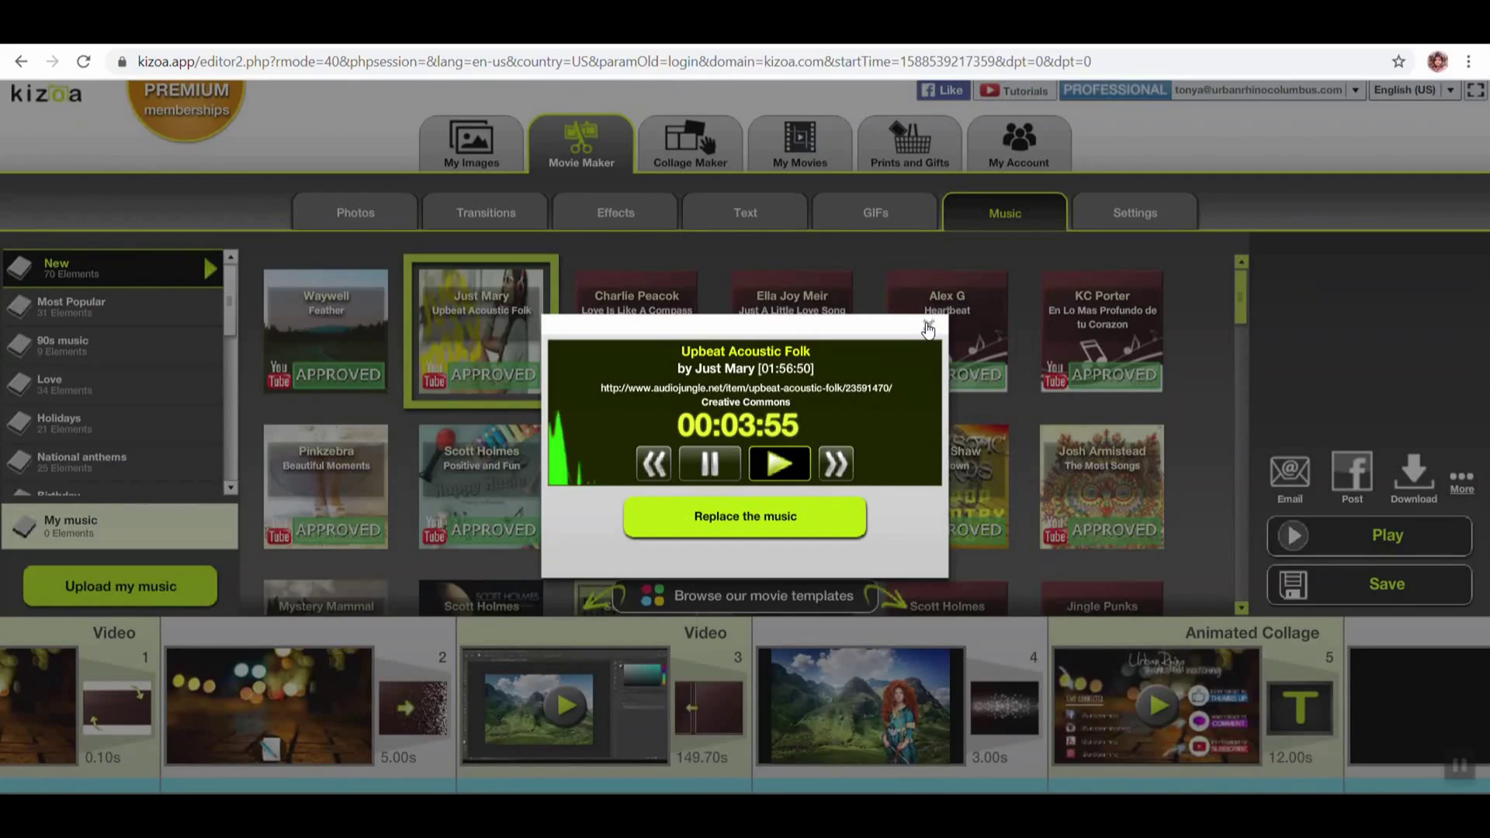
pyautogui.click(928, 326)
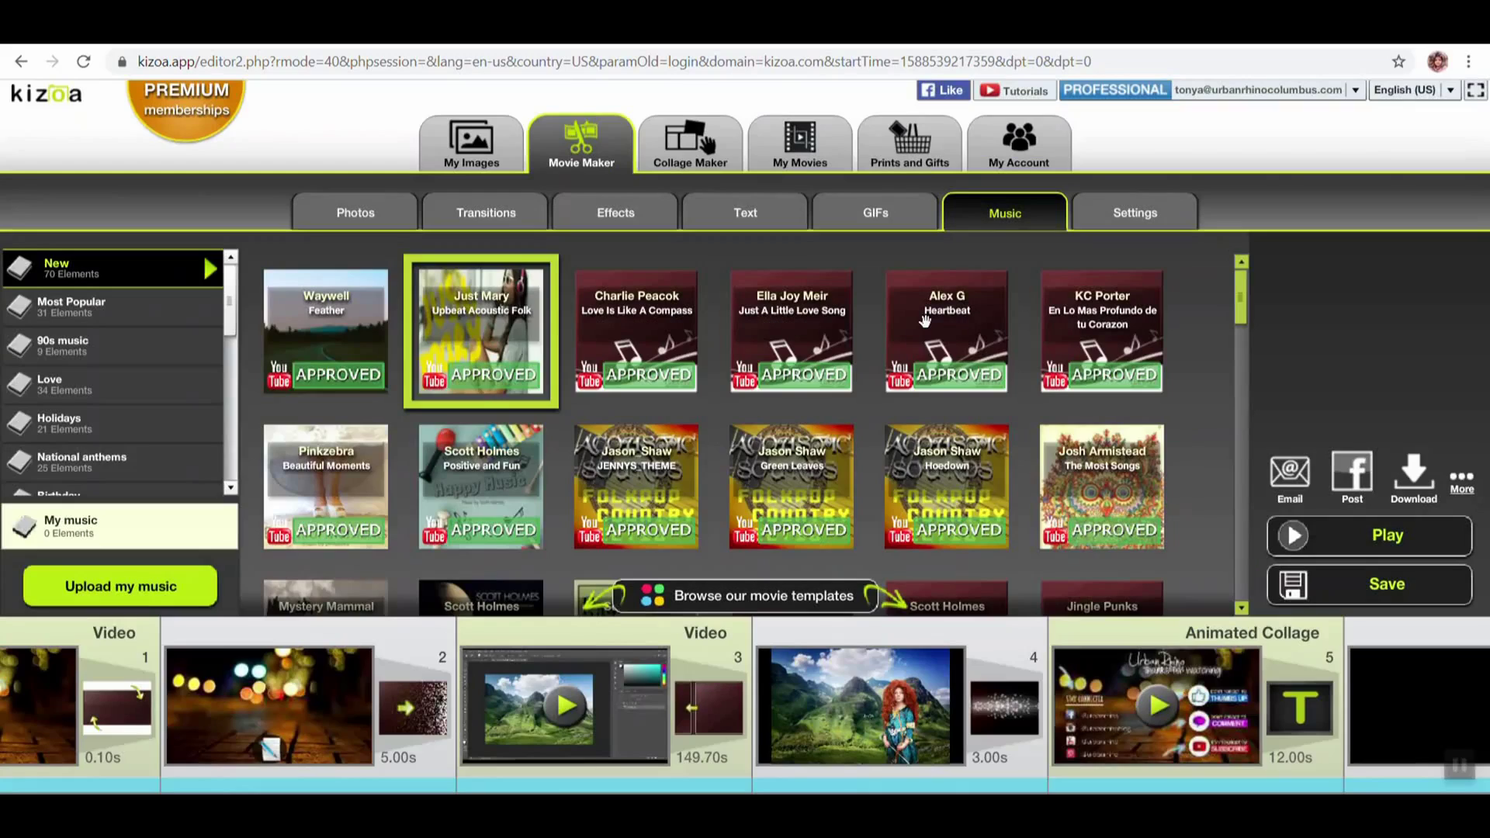
pyautogui.click(1100, 455)
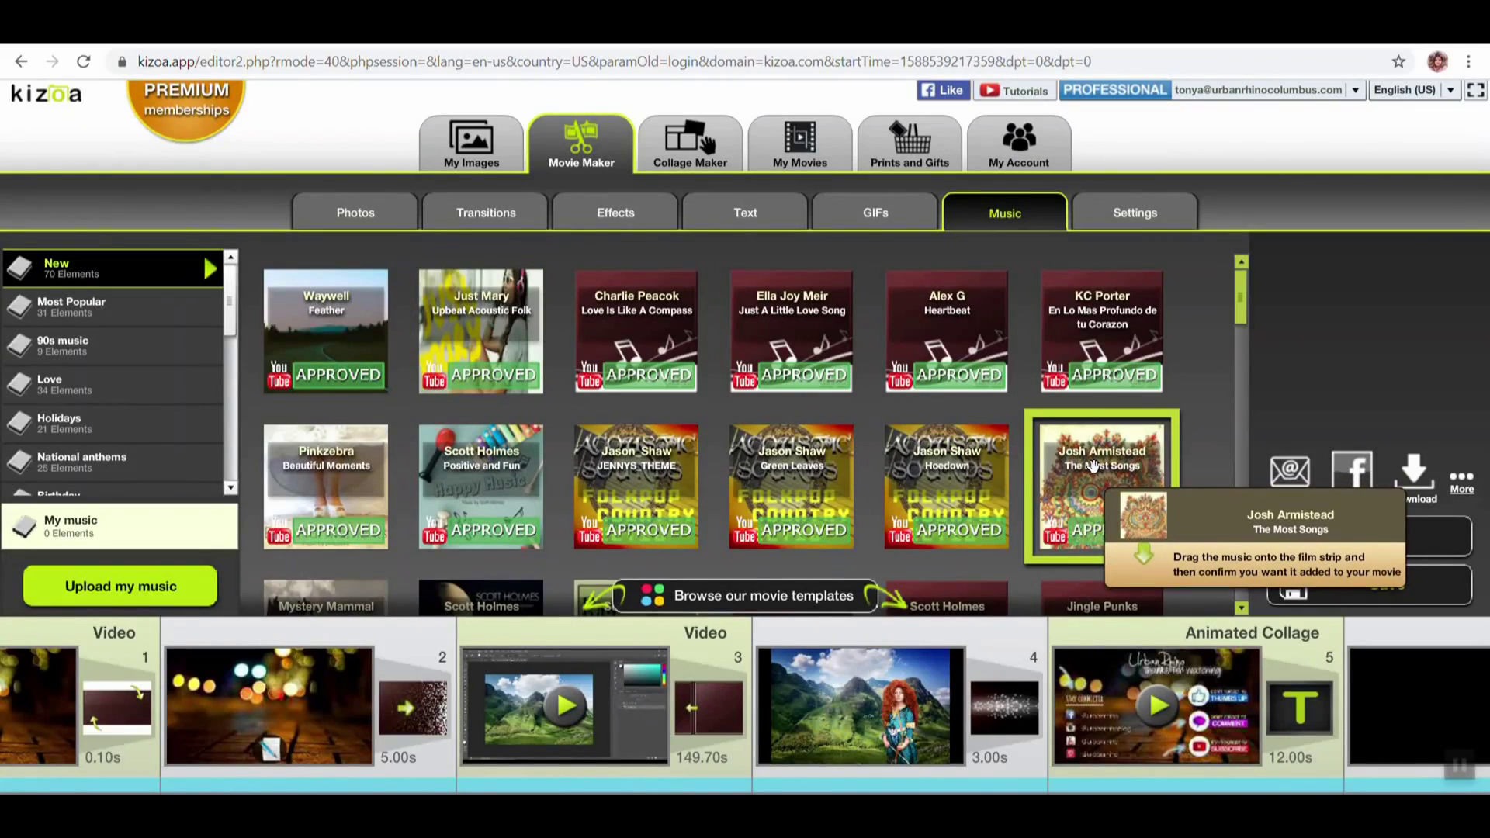
pyautogui.click(1094, 467)
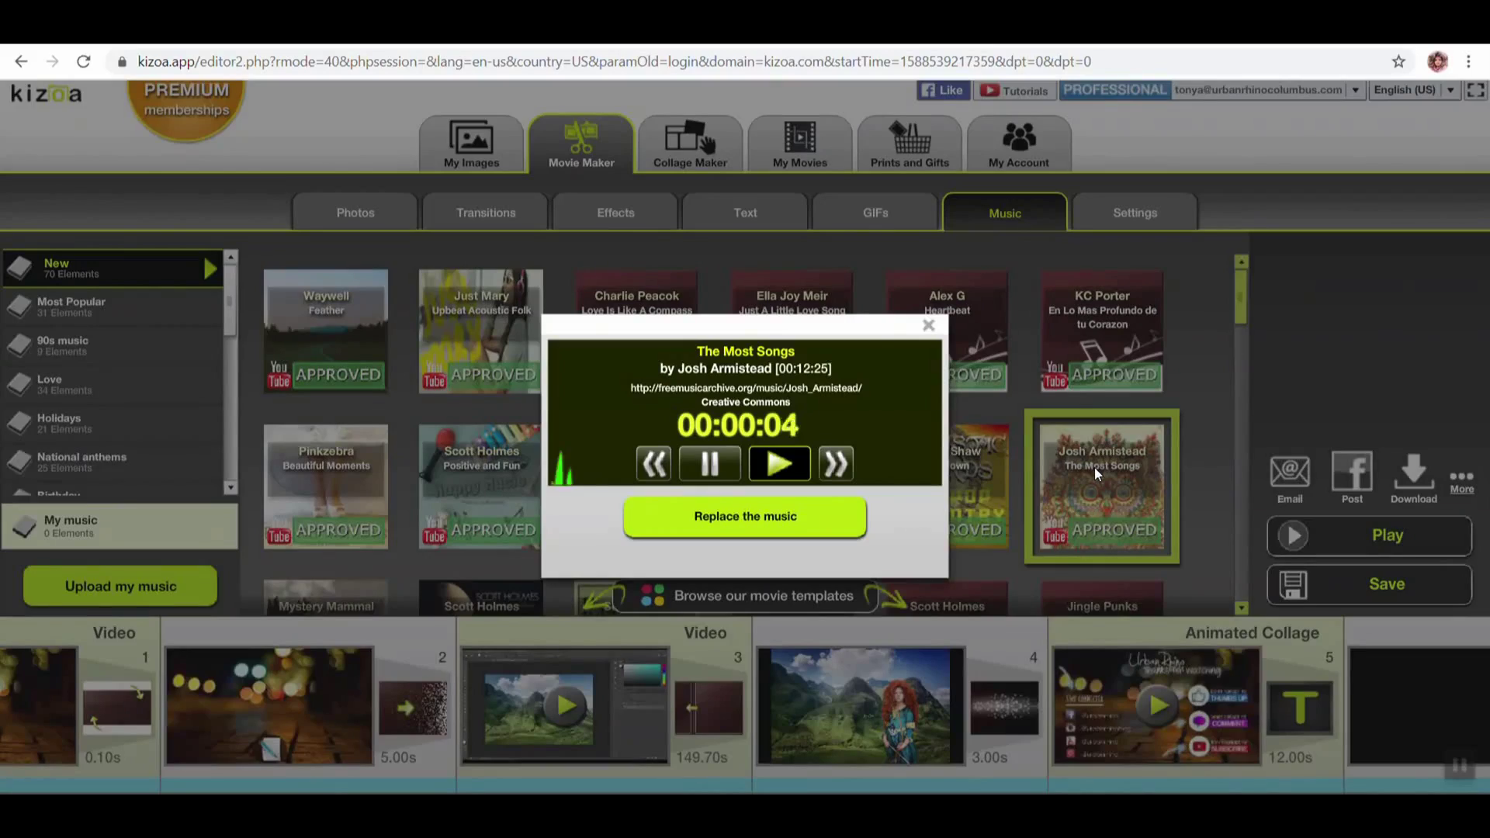
pyautogui.click(927, 326)
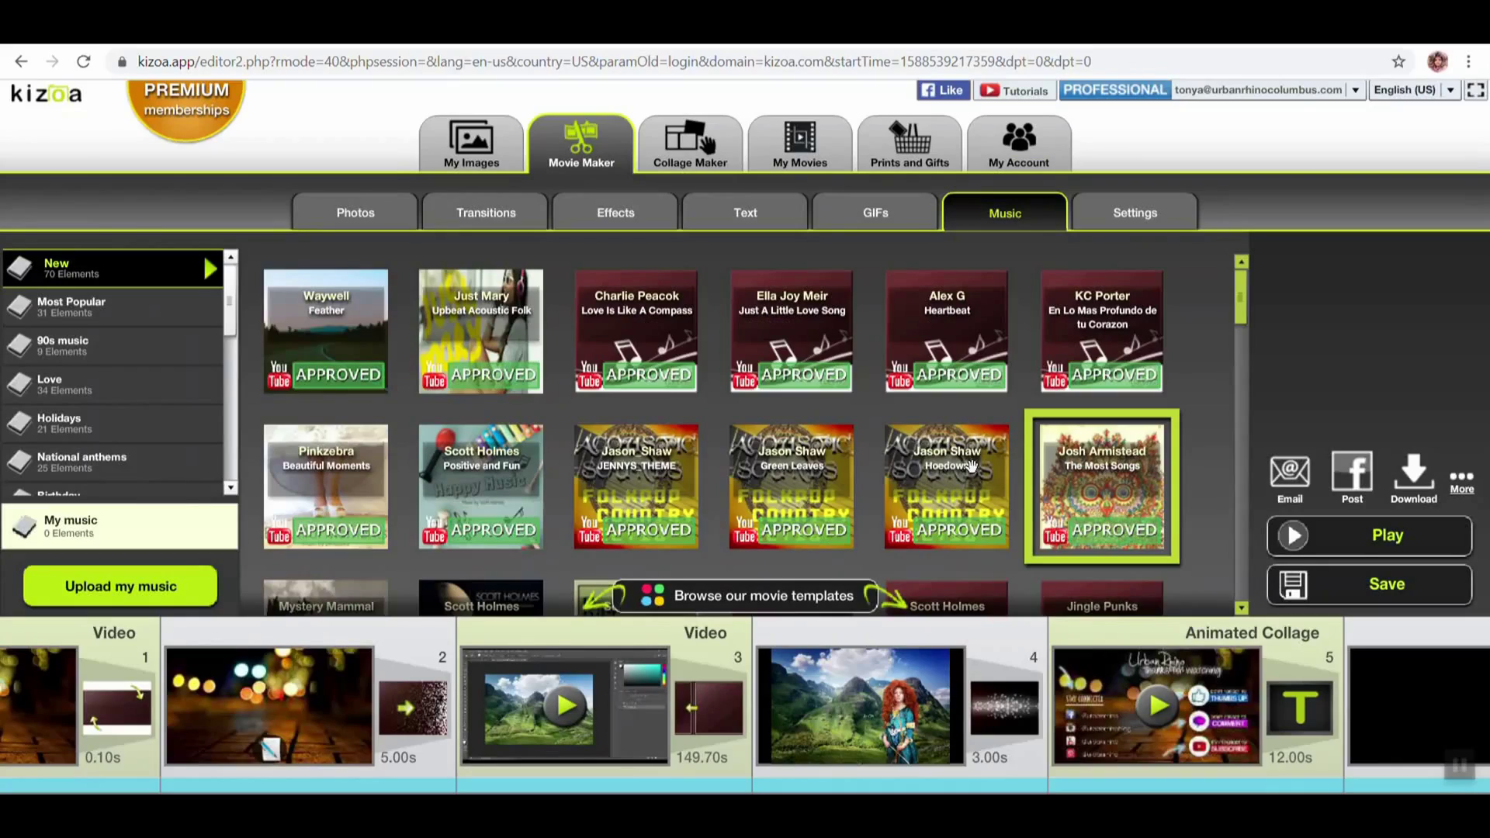
# Preview the tracks Green Leaves and Positive and Fun from the New category
pyautogui.moveTo(961, 454)
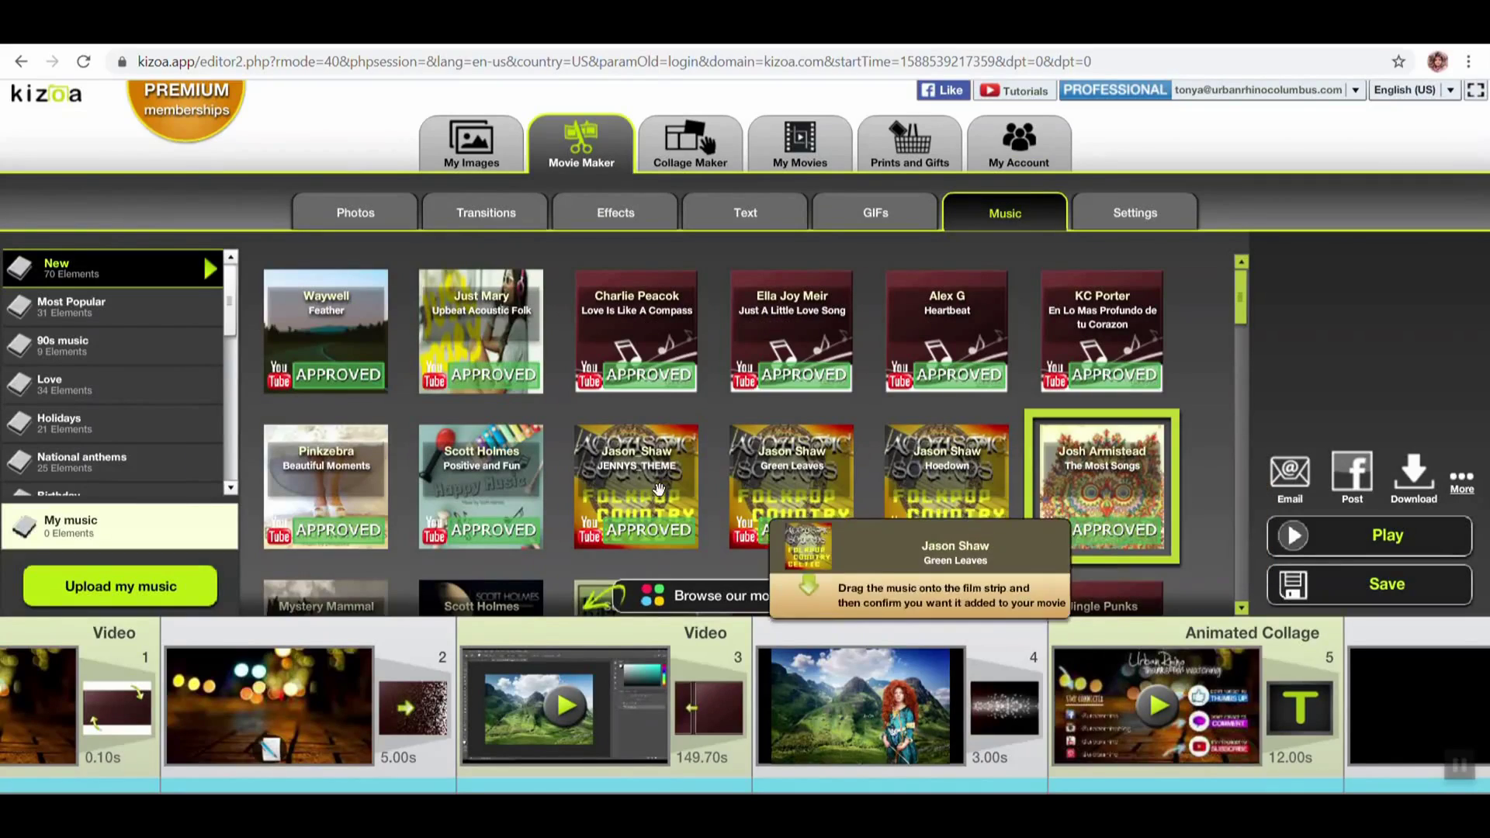
pyautogui.moveTo(578, 532)
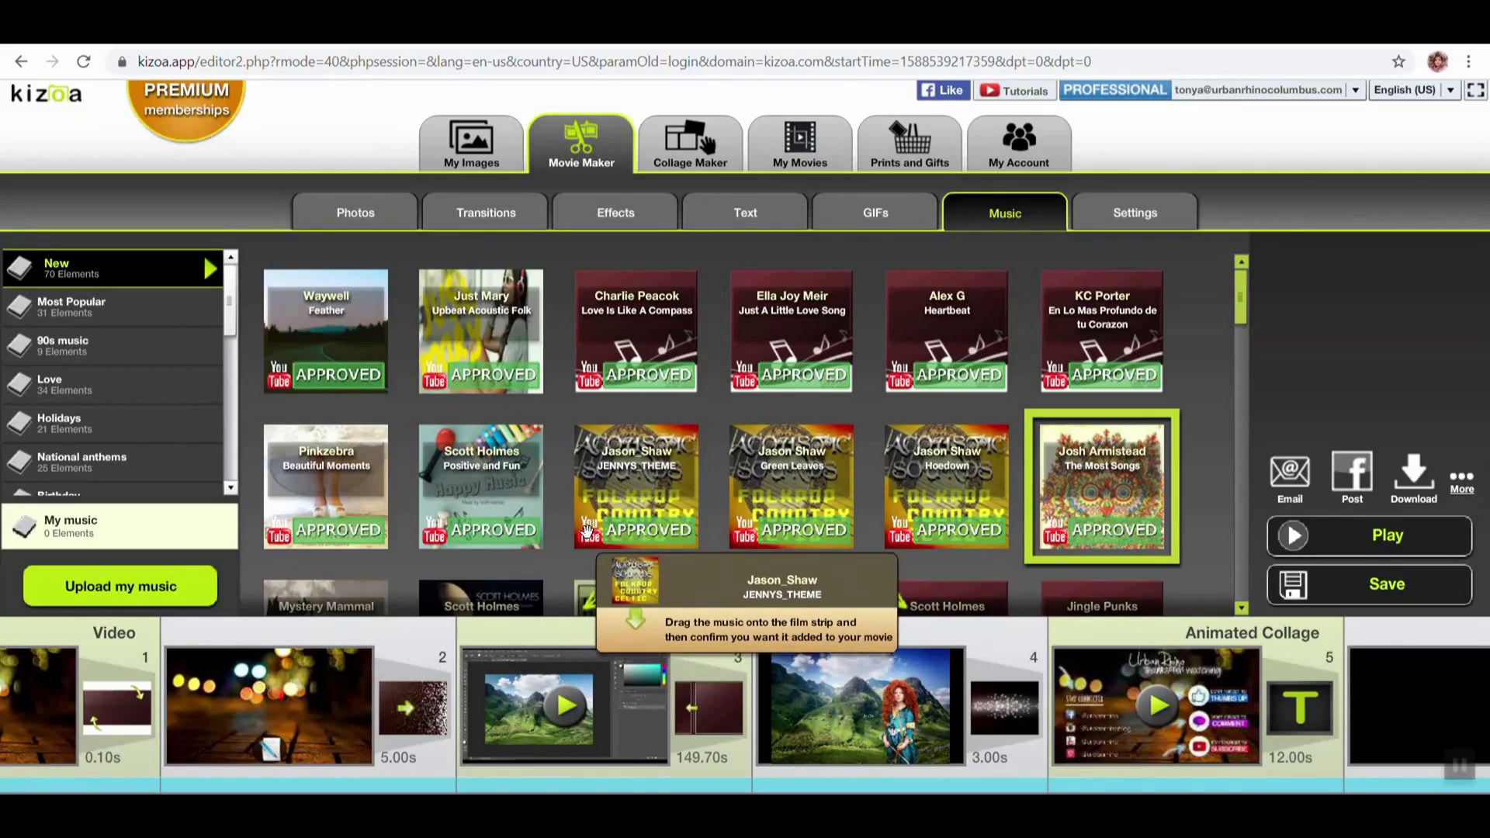
pyautogui.click(767, 453)
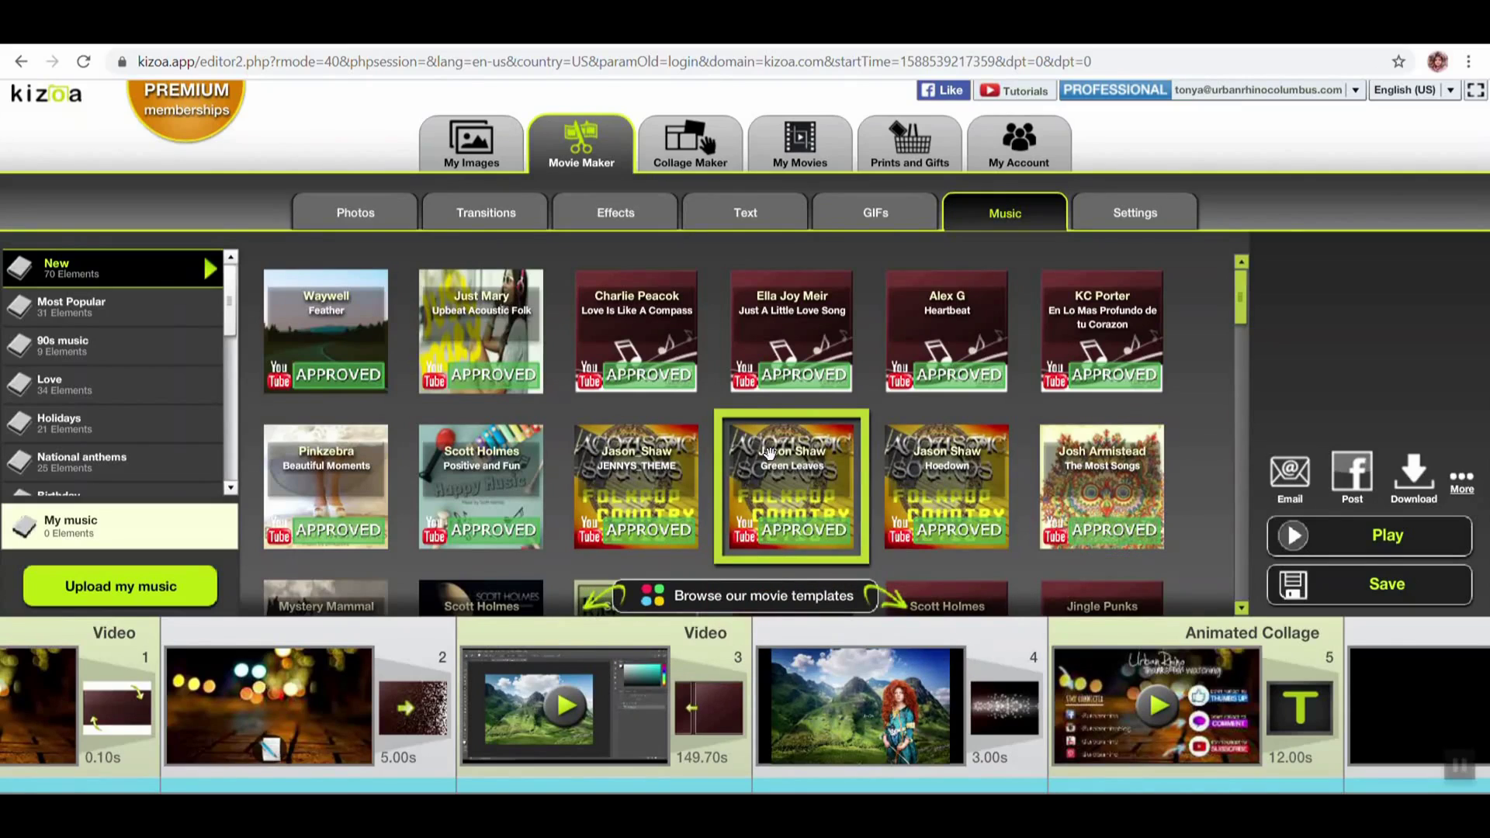
pyautogui.moveTo(767, 453)
pyautogui.scroll(-10, 961, 698)
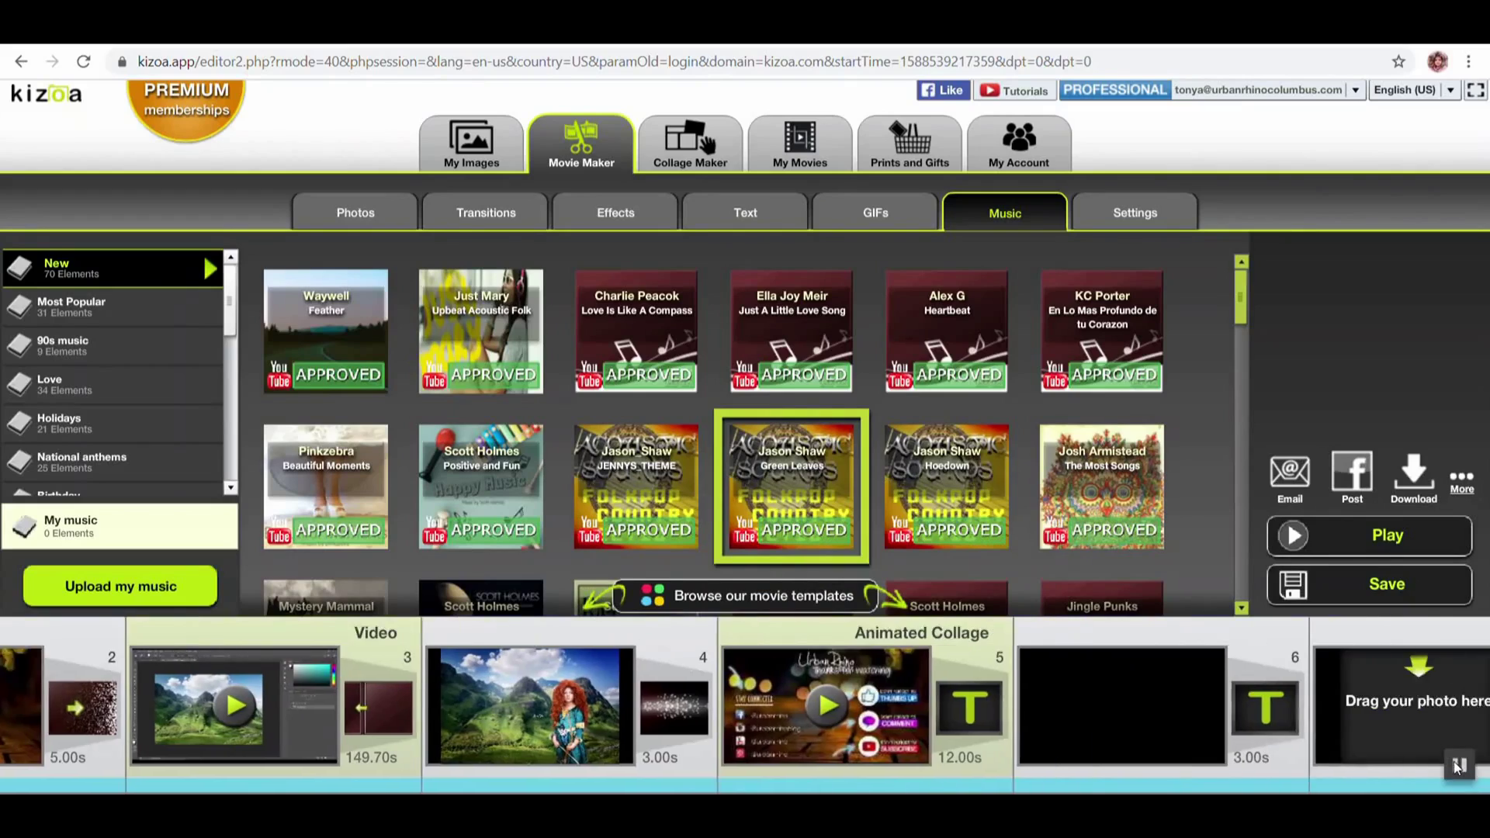
pyautogui.click(795, 467)
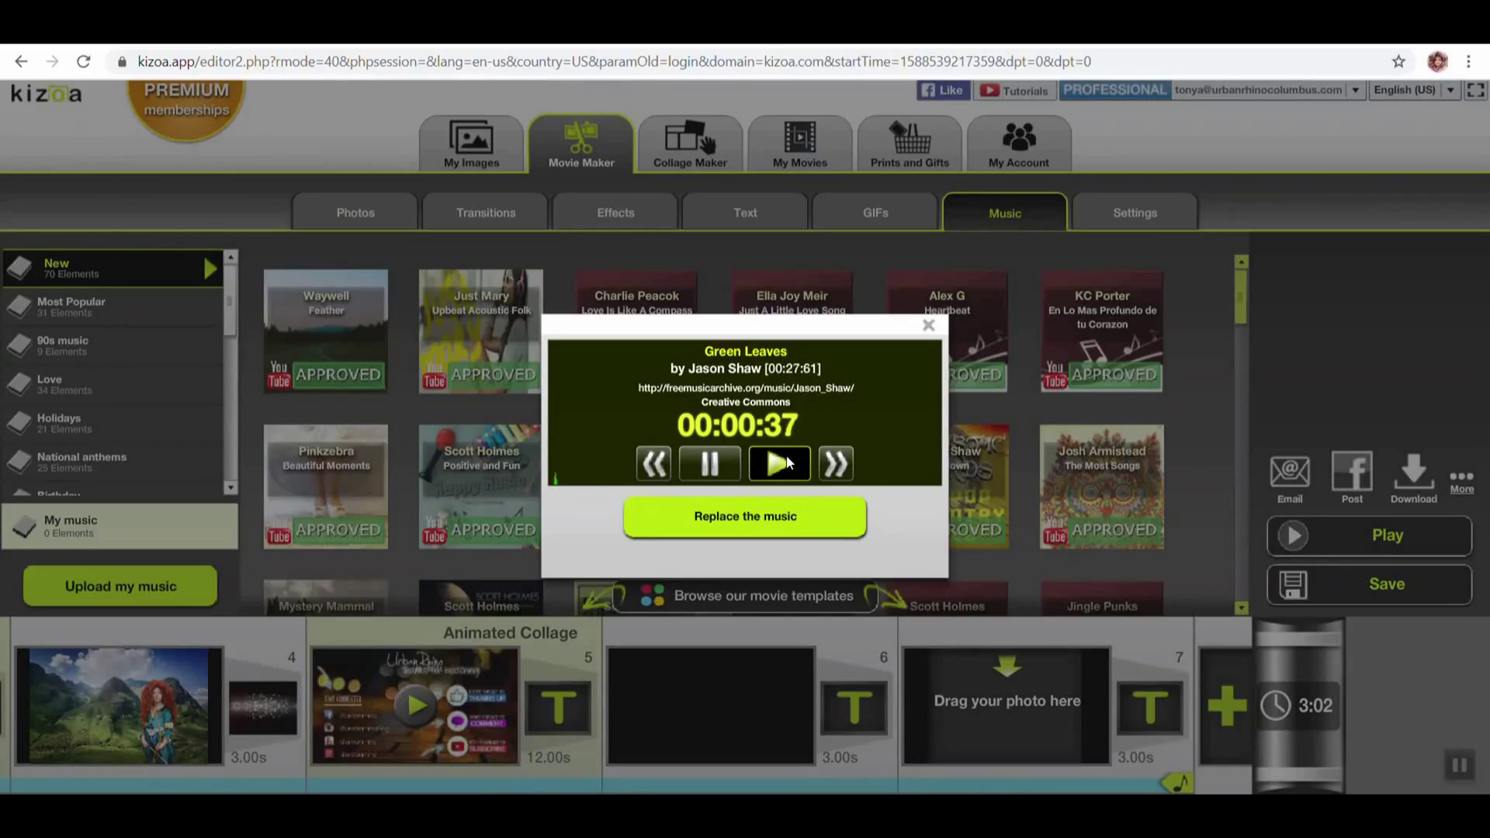
pyautogui.click(928, 325)
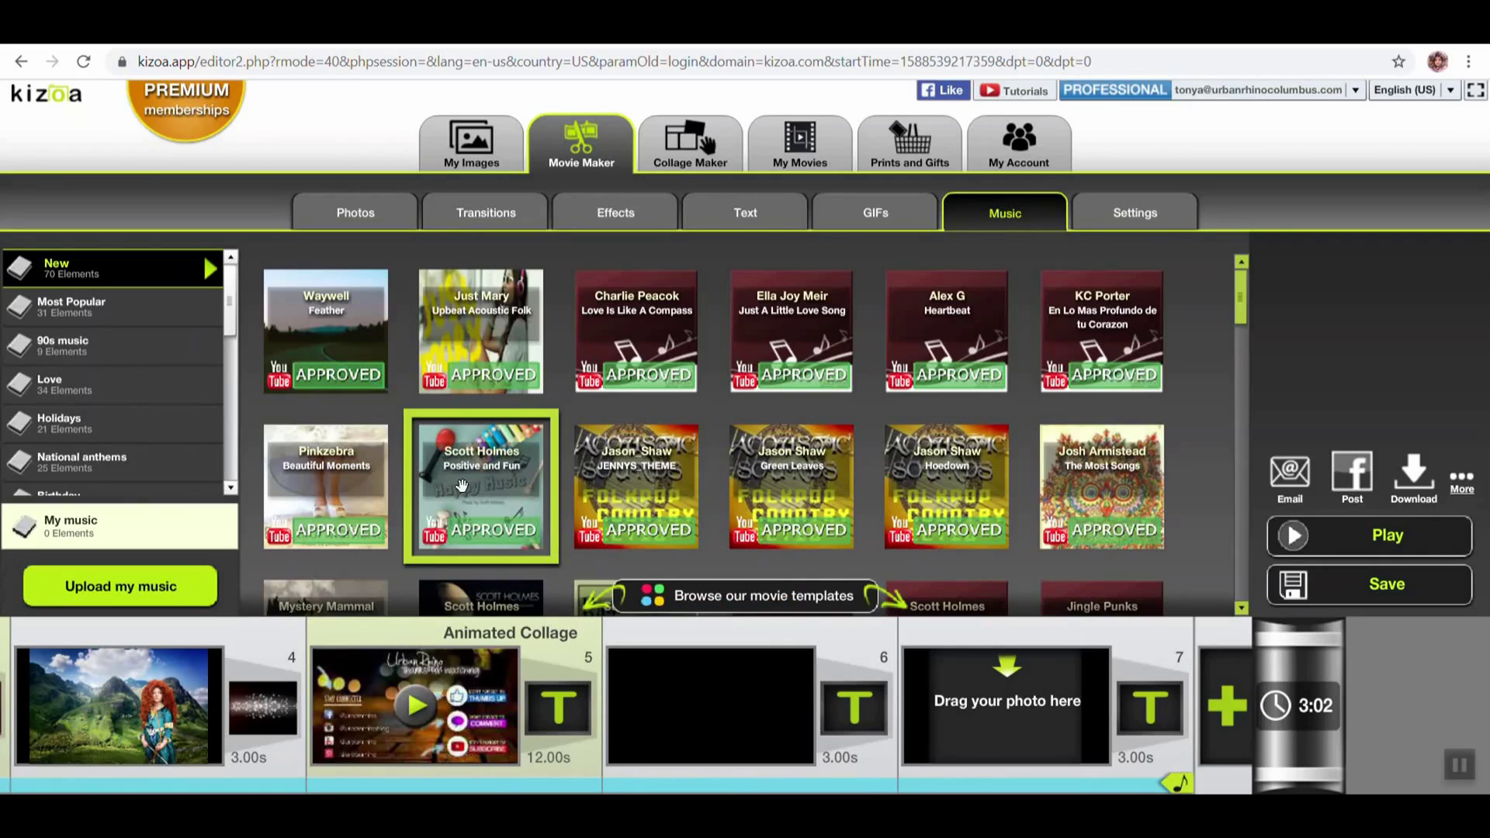
pyautogui.click(457, 441)
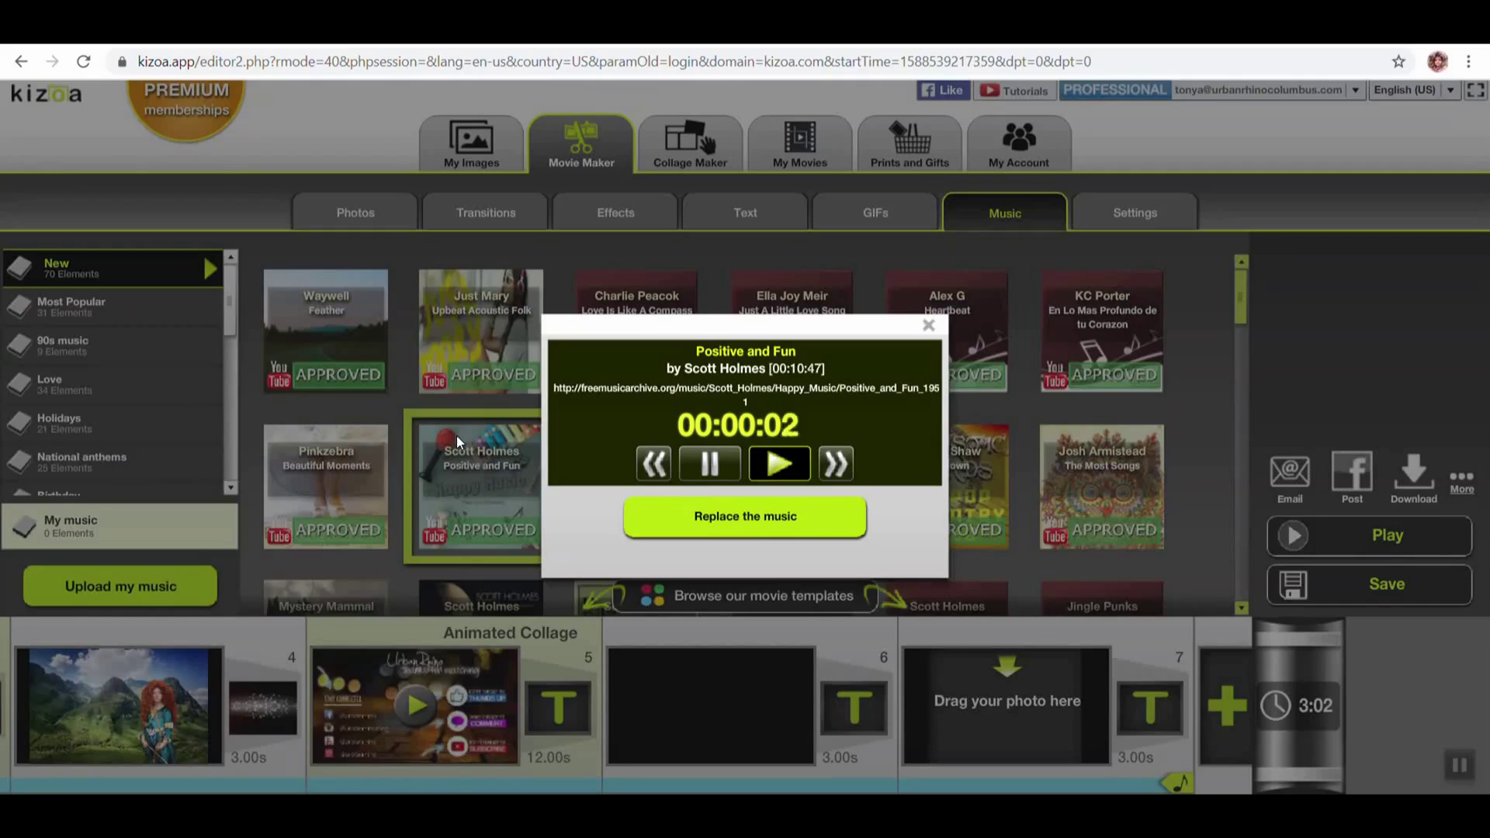
pyautogui.click(927, 326)
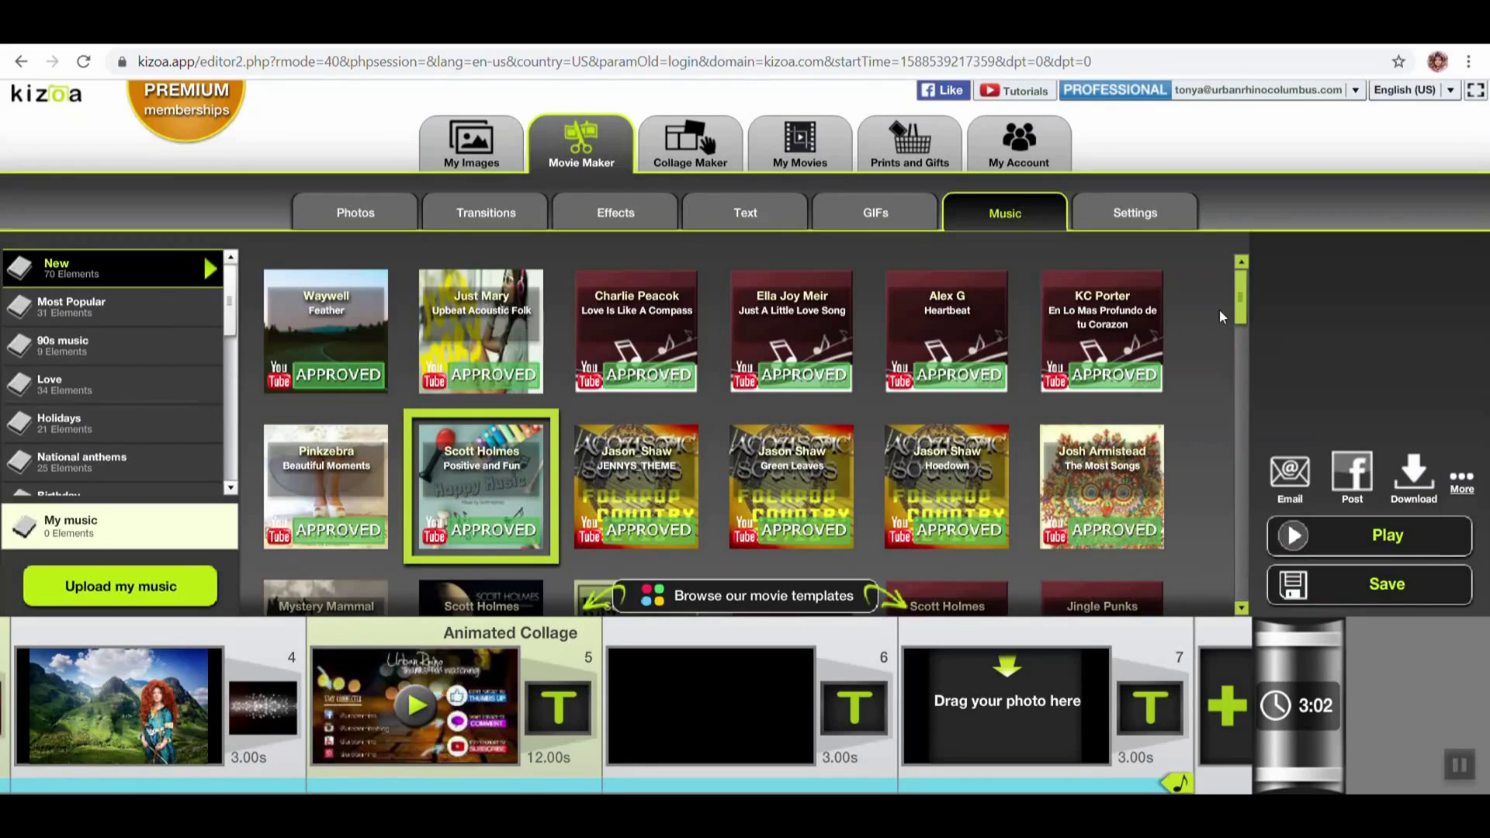
# Replace the movie's music with the track The Most Songs and check the music along the film strip
pyautogui.scroll(-1, 1183, 430)
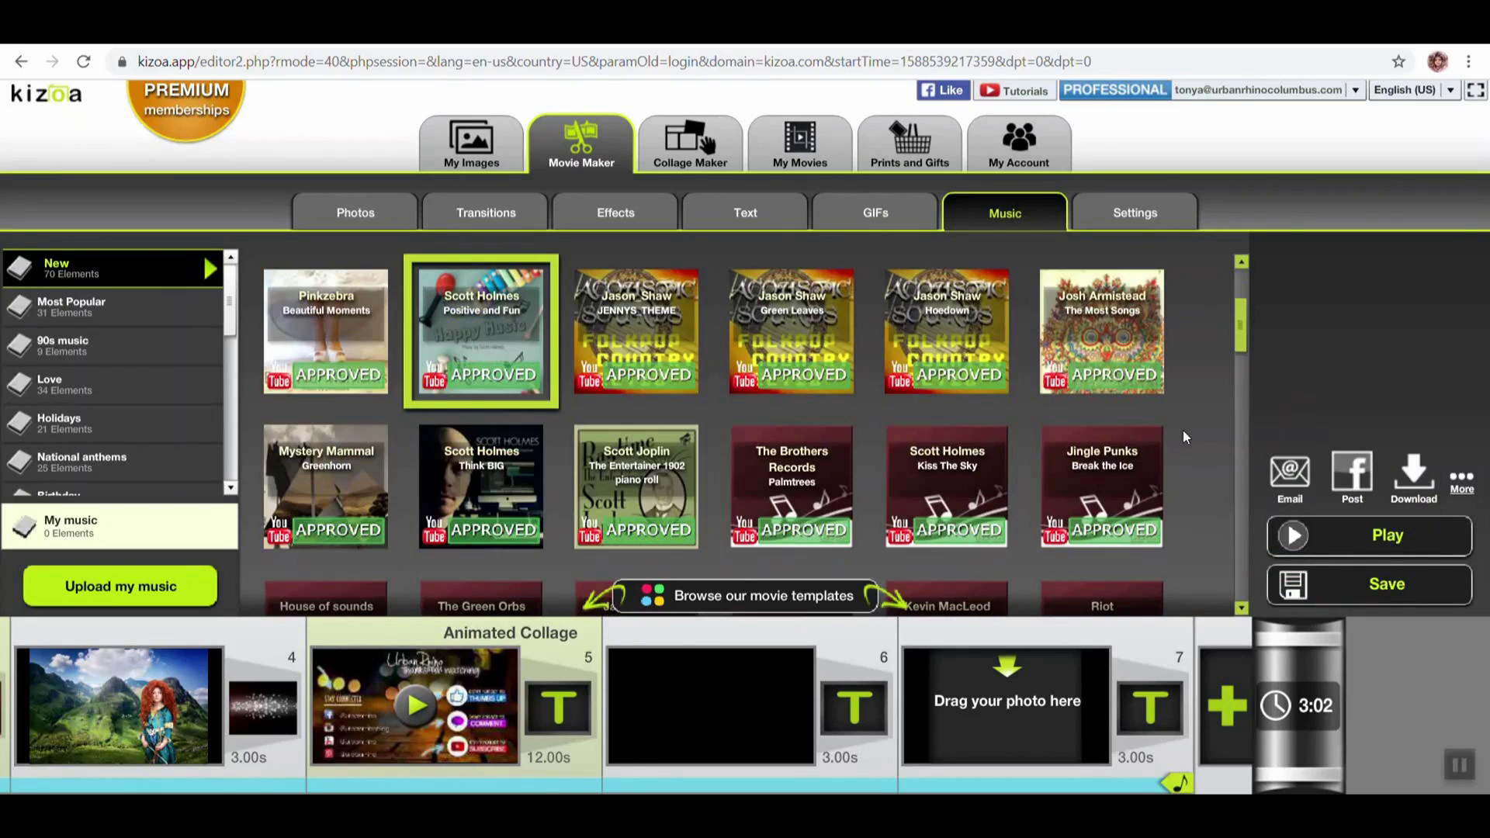
pyautogui.scroll(1, 1145, 443)
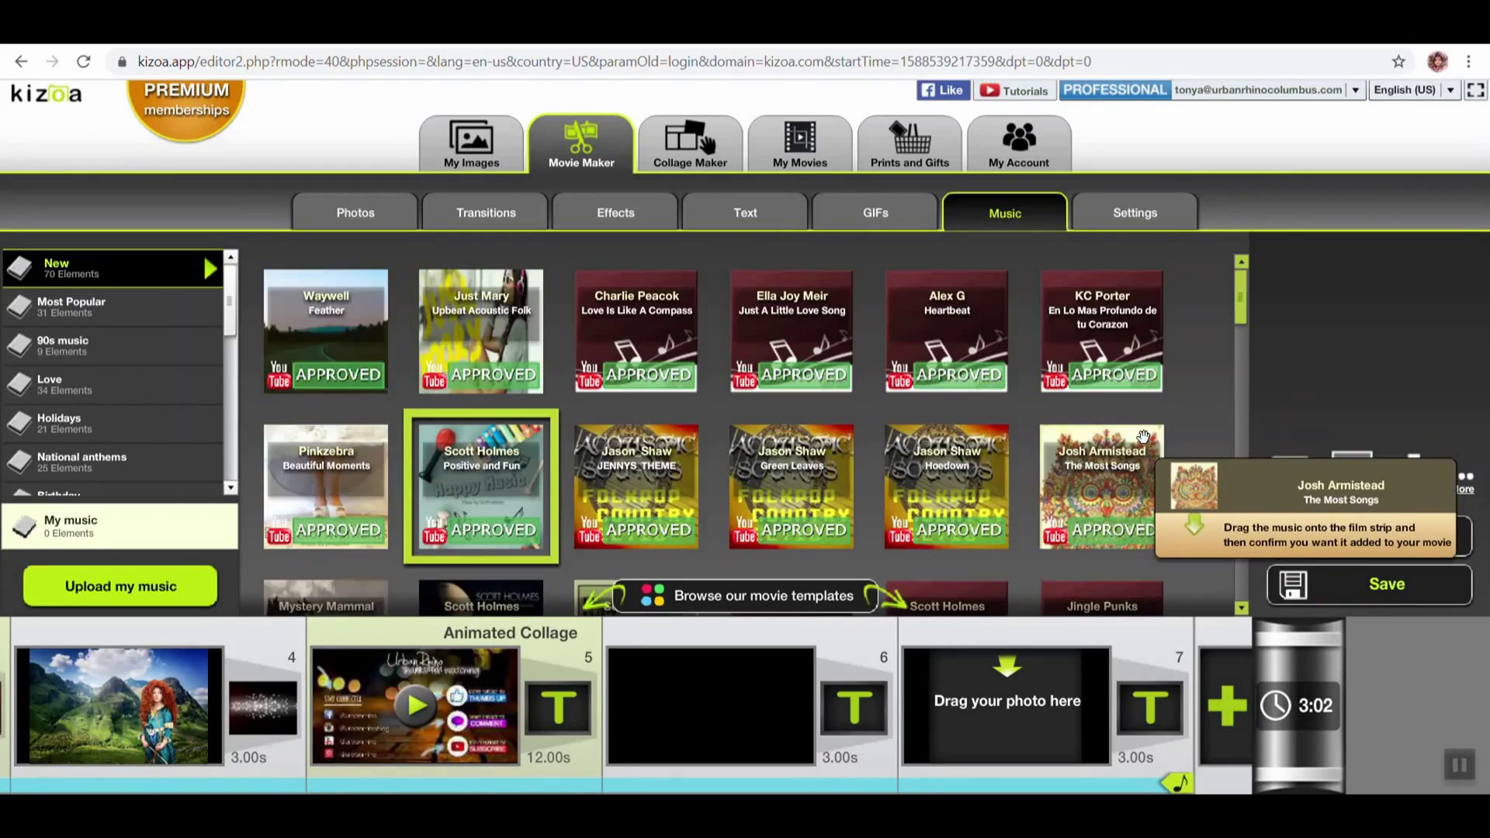
pyautogui.click(1129, 452)
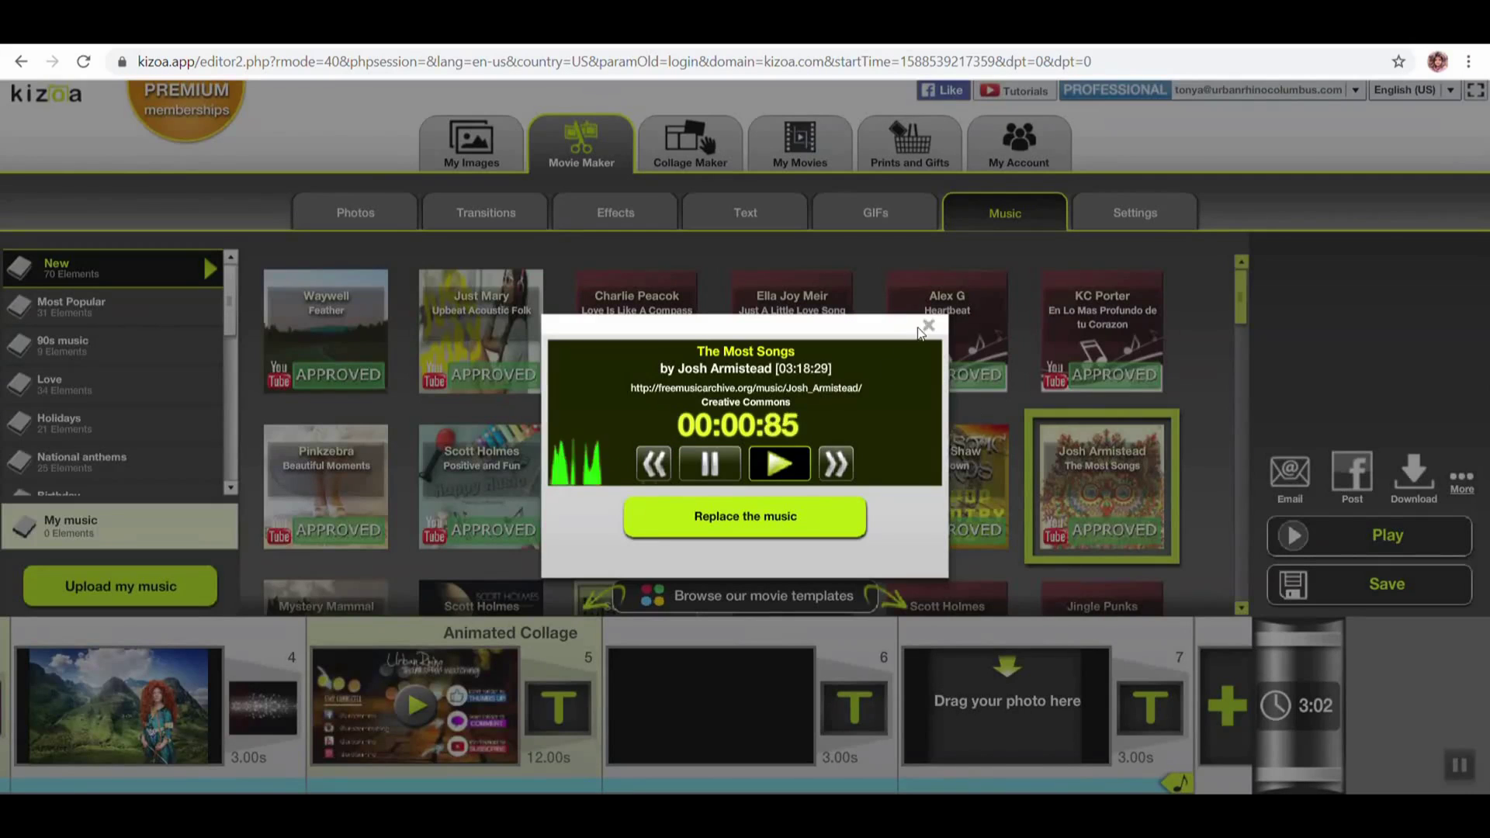
pyautogui.click(763, 518)
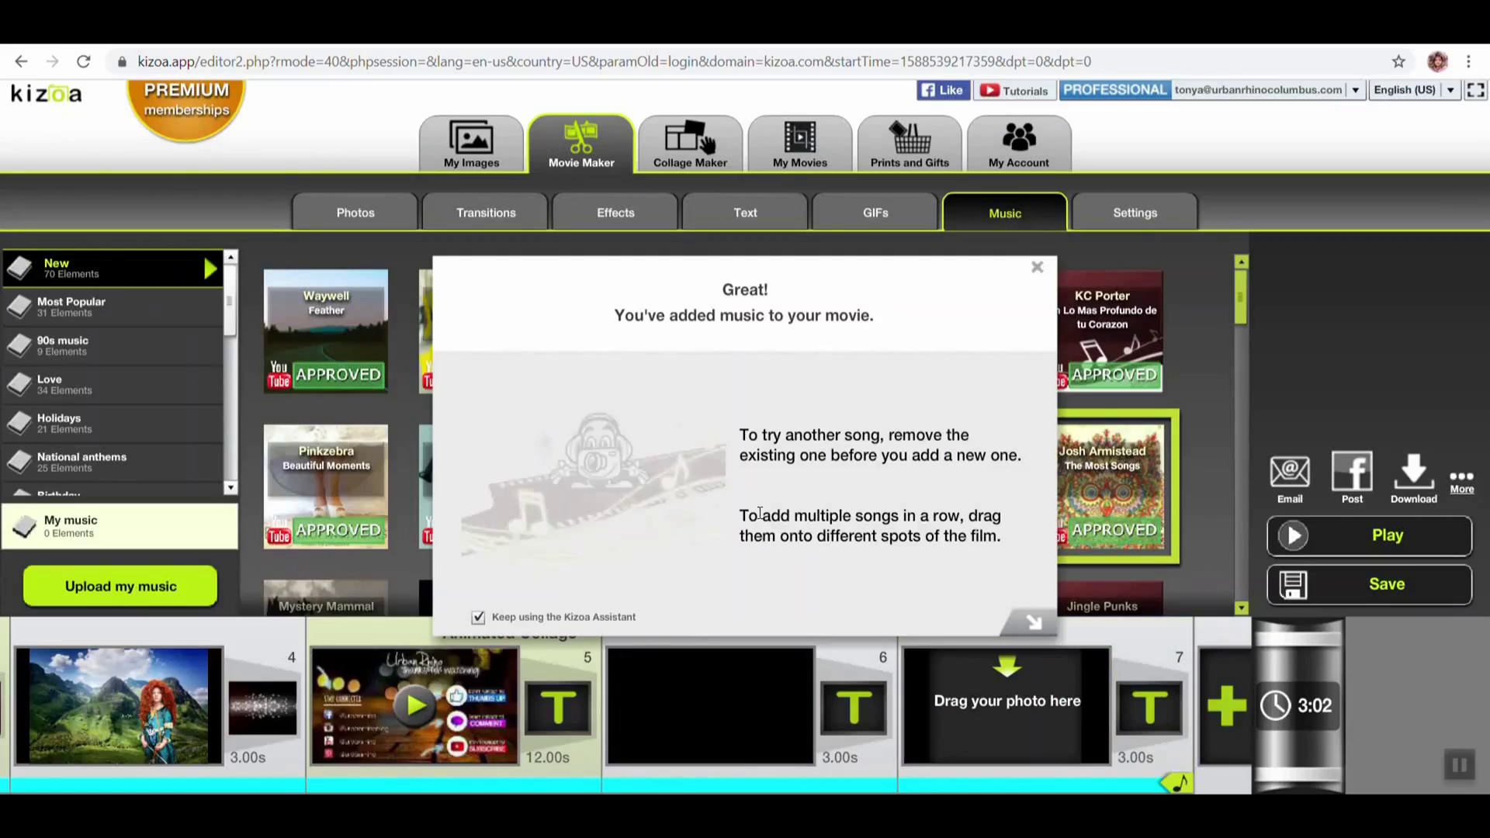
pyautogui.click(1035, 269)
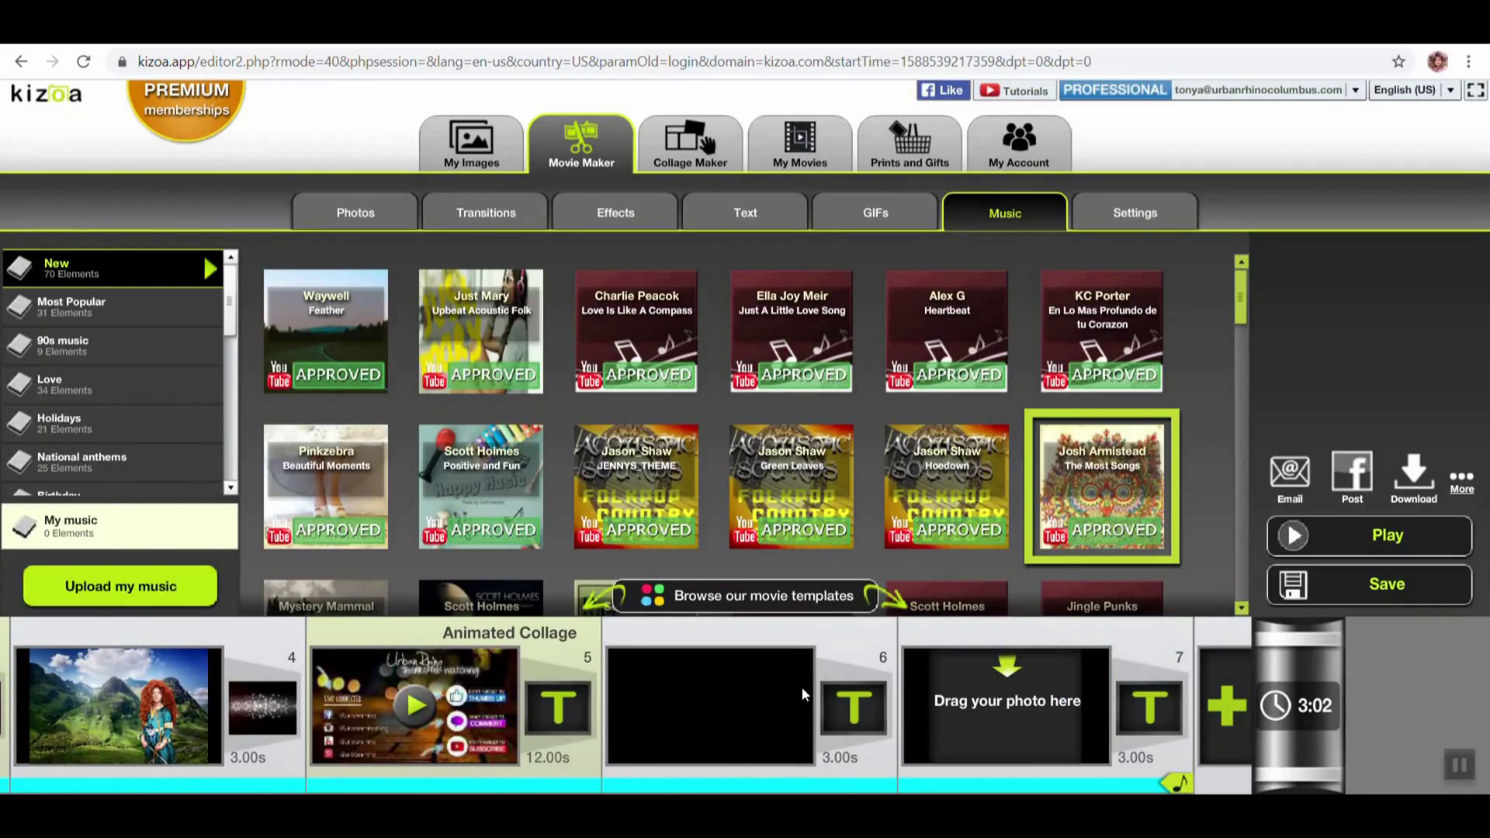
pyautogui.scroll(5, 285, 774)
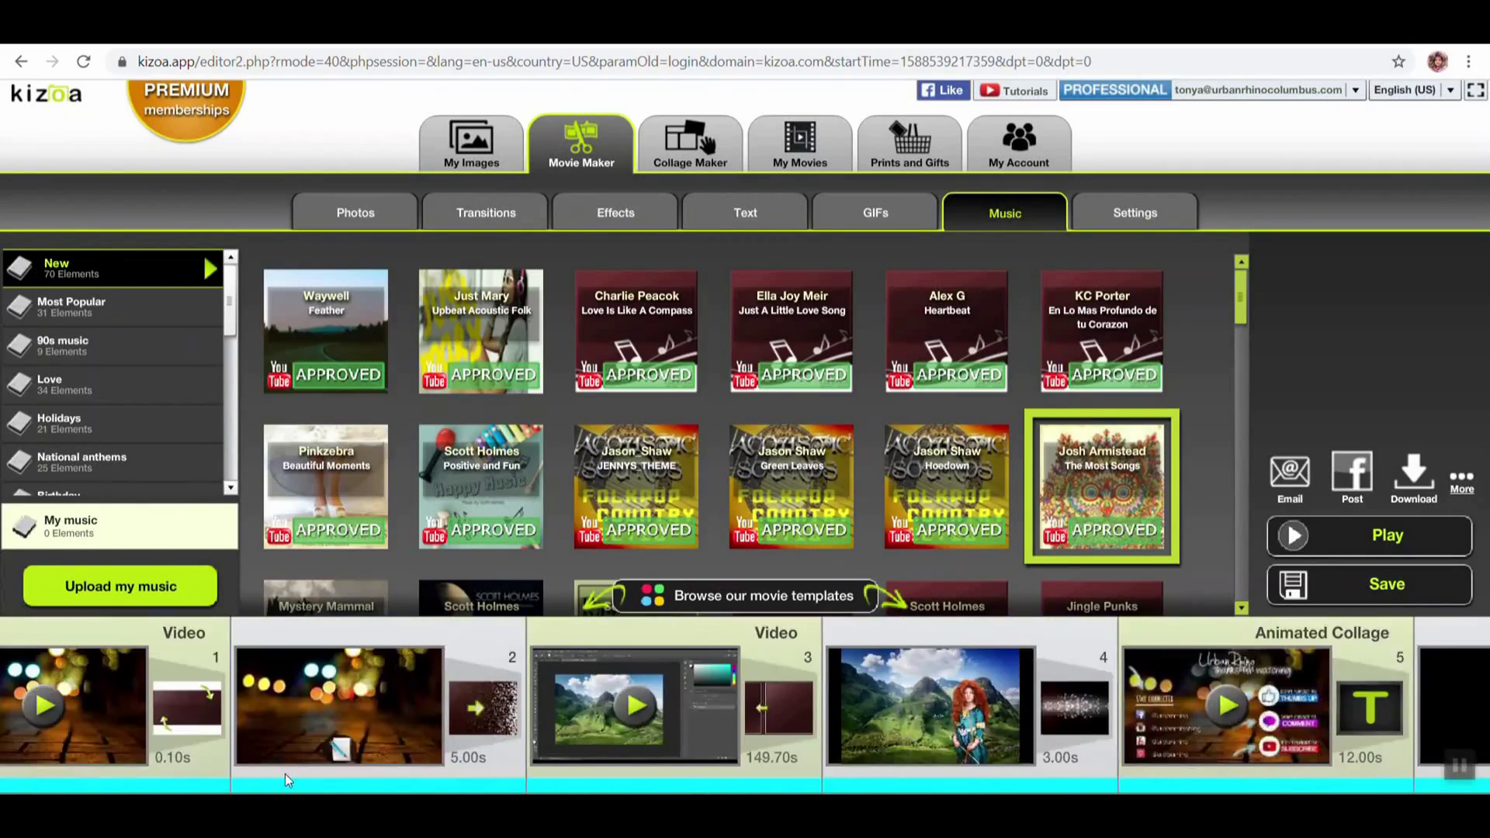
pyautogui.scroll(-5, 119, 765)
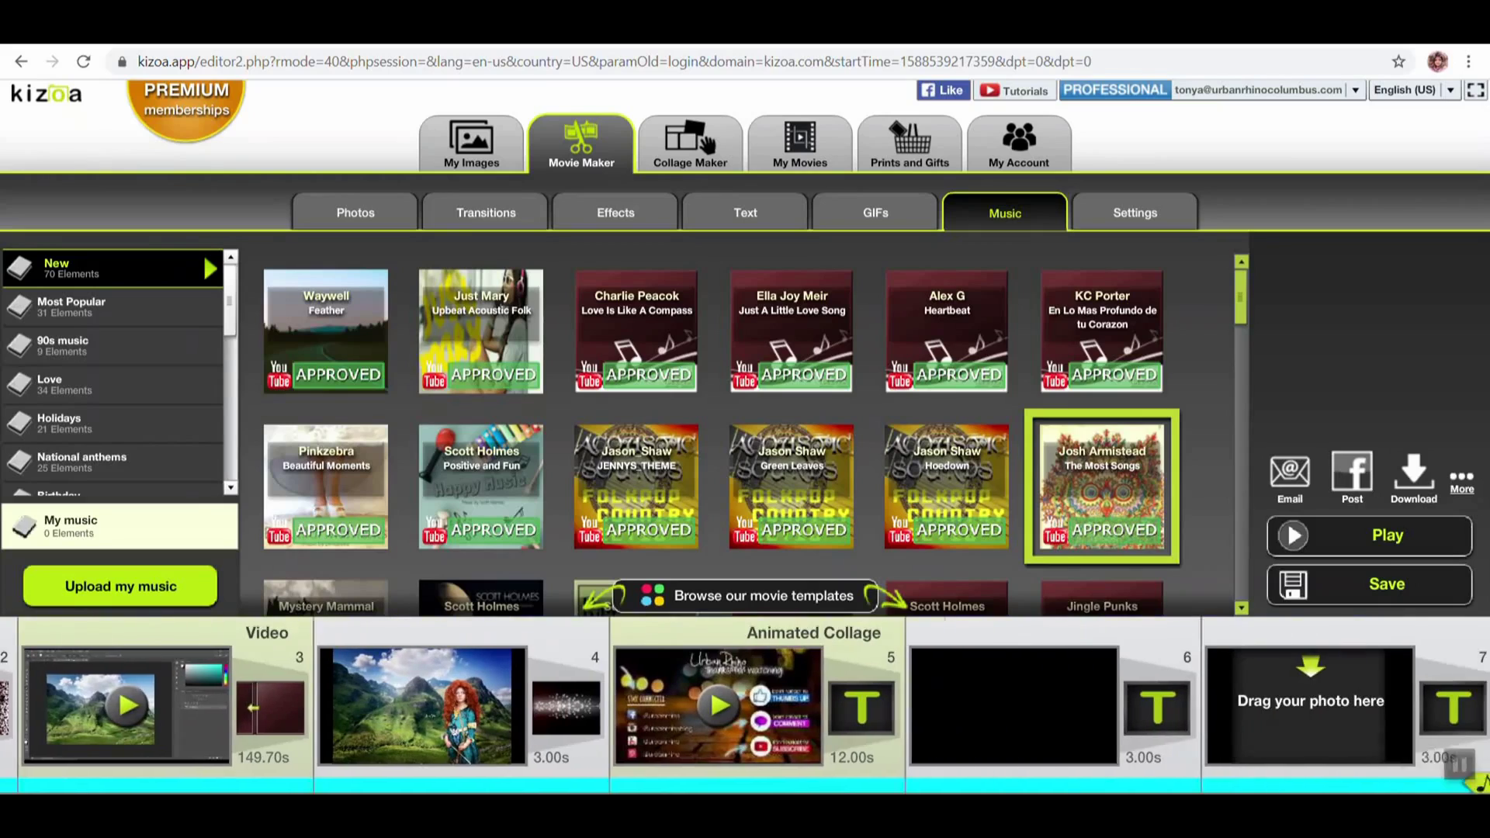
# Open the sound settings of the Animated Collage slide and set the computer's speaker volume to 43
pyautogui.scroll(5, 327, 749)
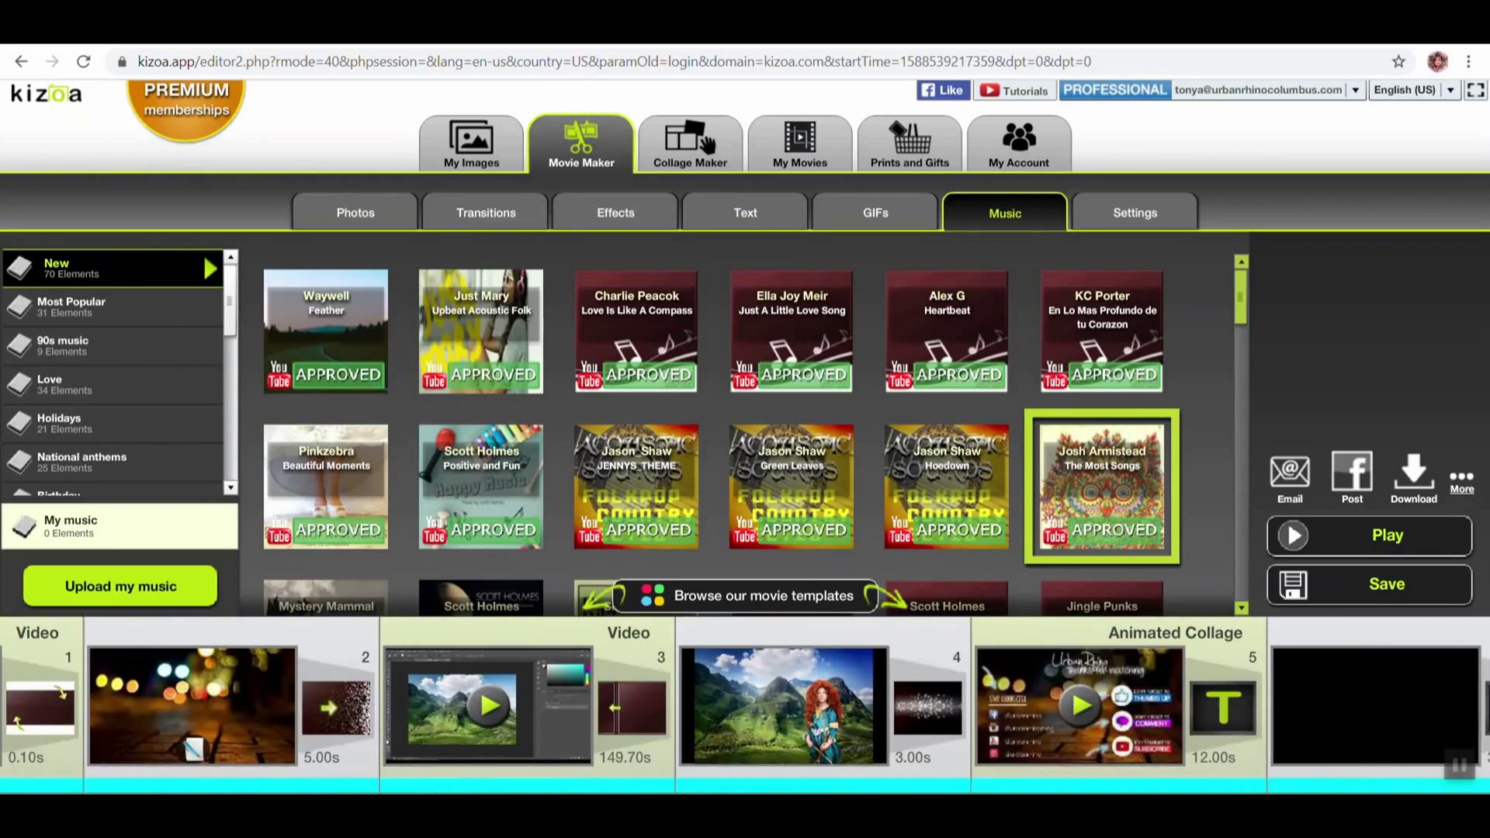
pyautogui.scroll(3, 327, 749)
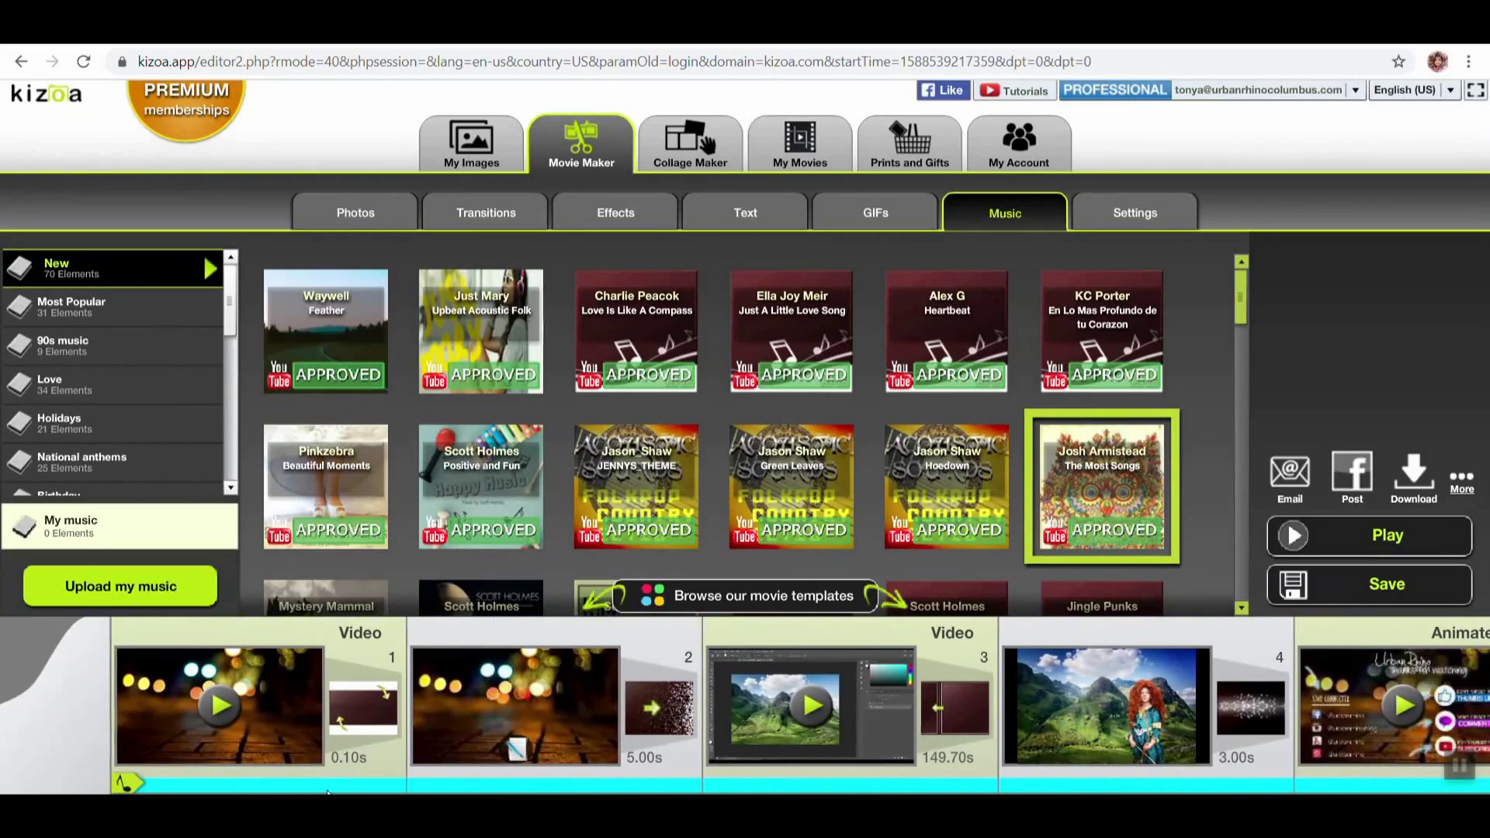
pyautogui.scroll(-5, 745, 706)
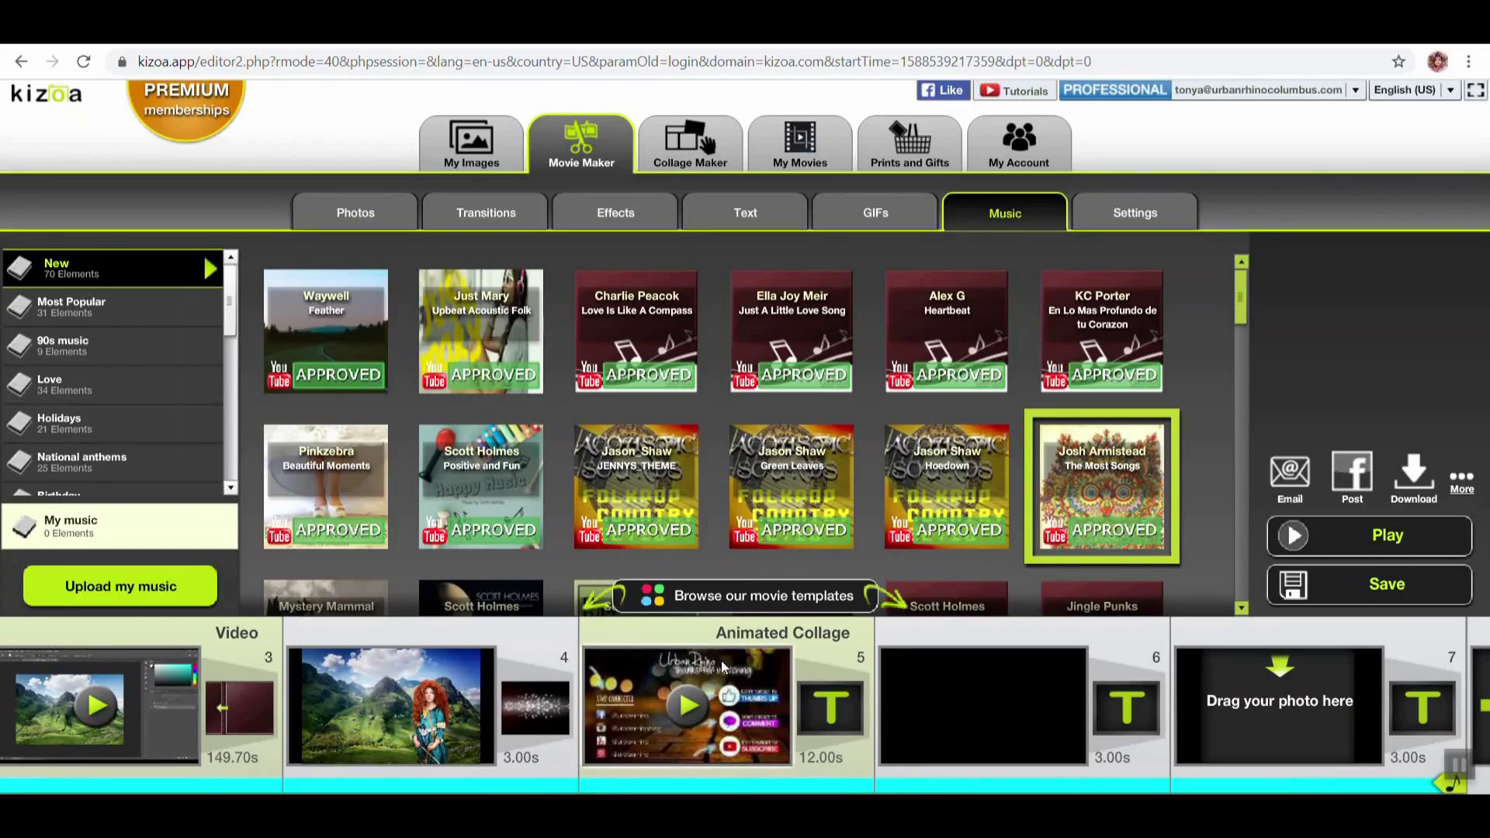
pyautogui.click(766, 689)
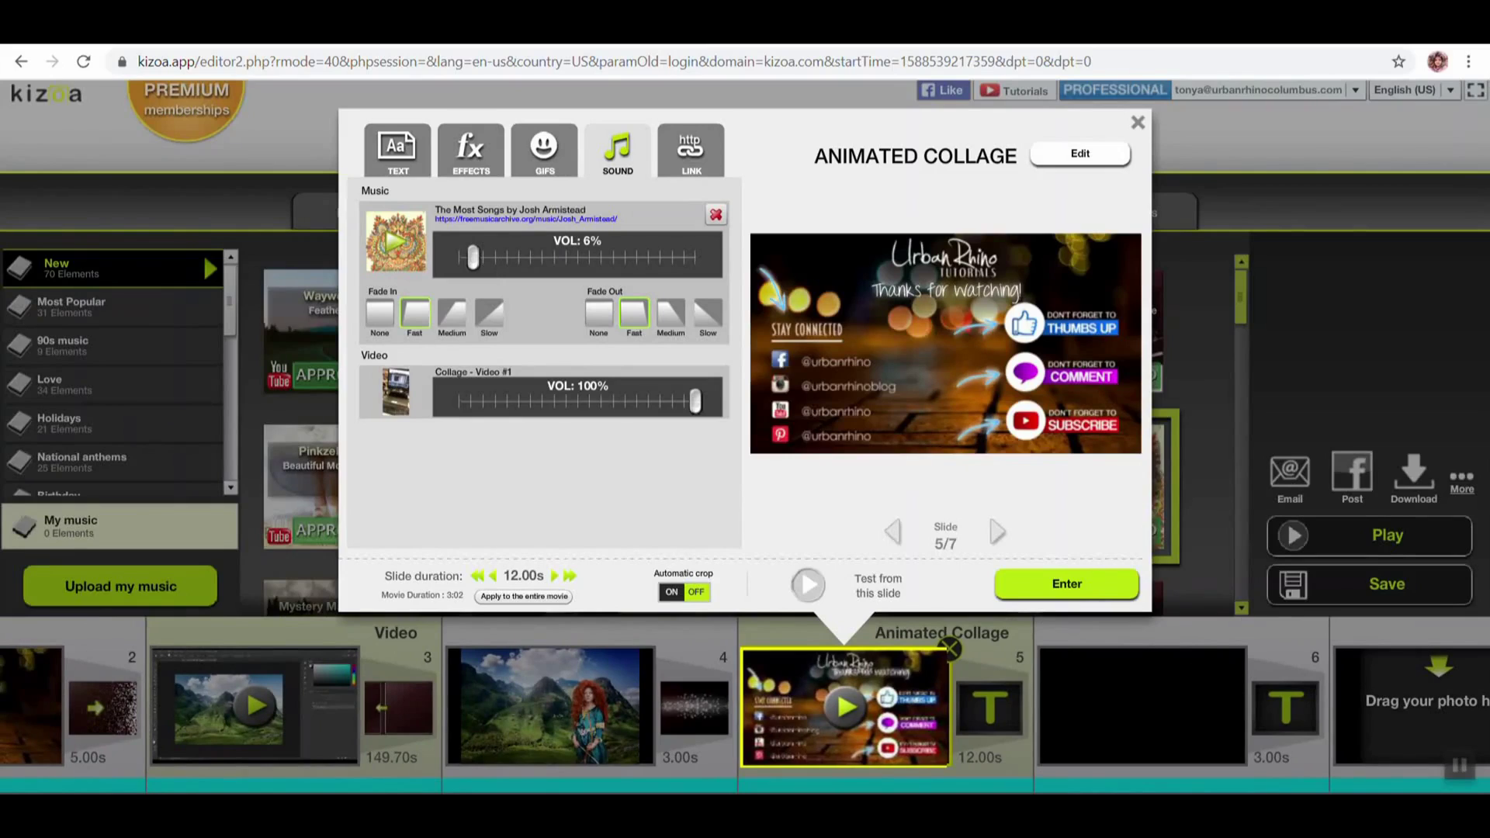
pyautogui.moveTo(1270, 784); pyautogui.dragTo(1300, 784)
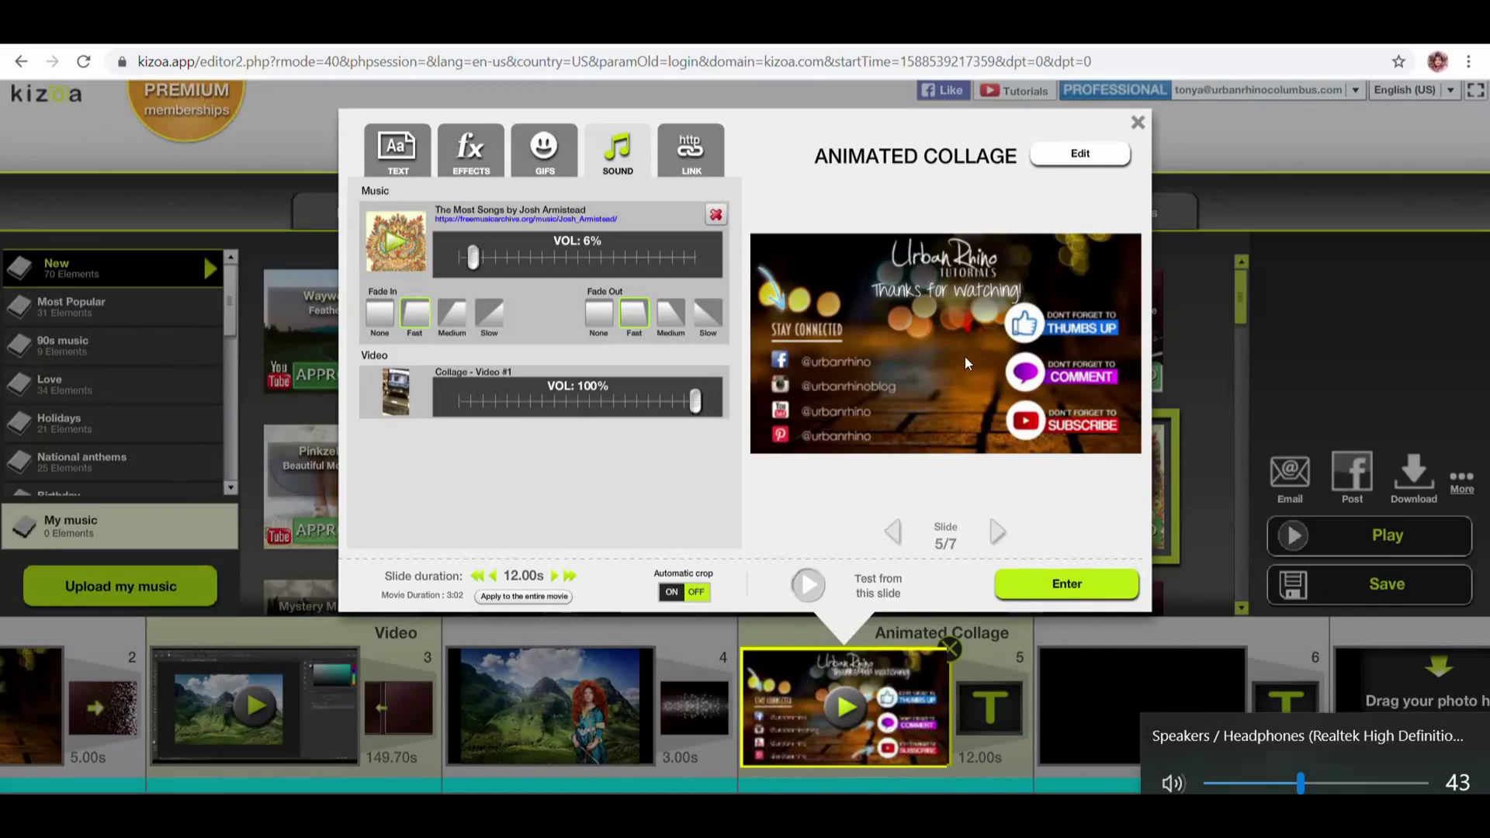
# Compare the music volume of the Animated Collage with that of slides 4 and 6, and close the slide settings
pyautogui.click(998, 533)
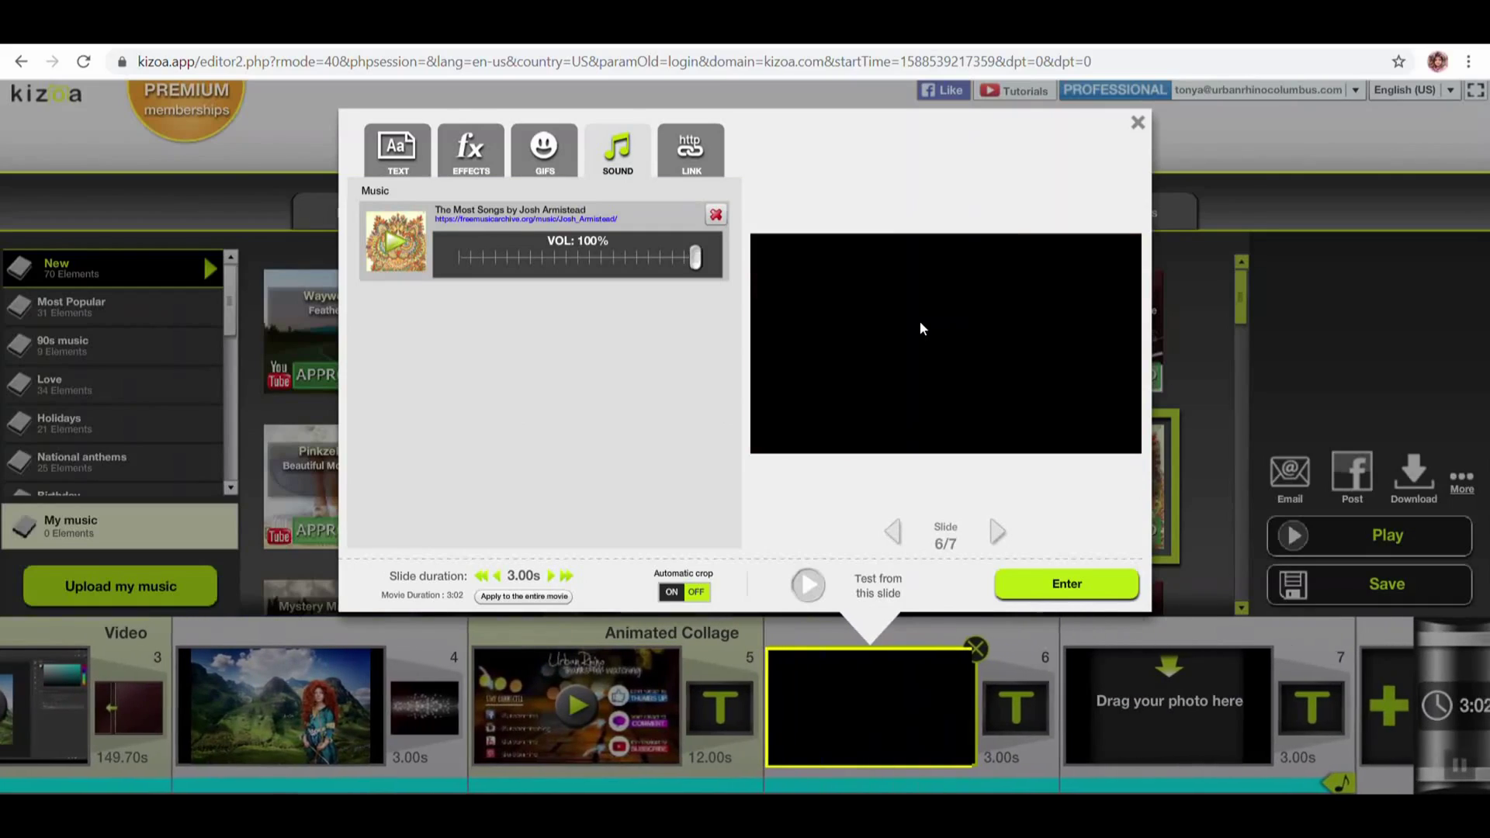
pyautogui.click(898, 534)
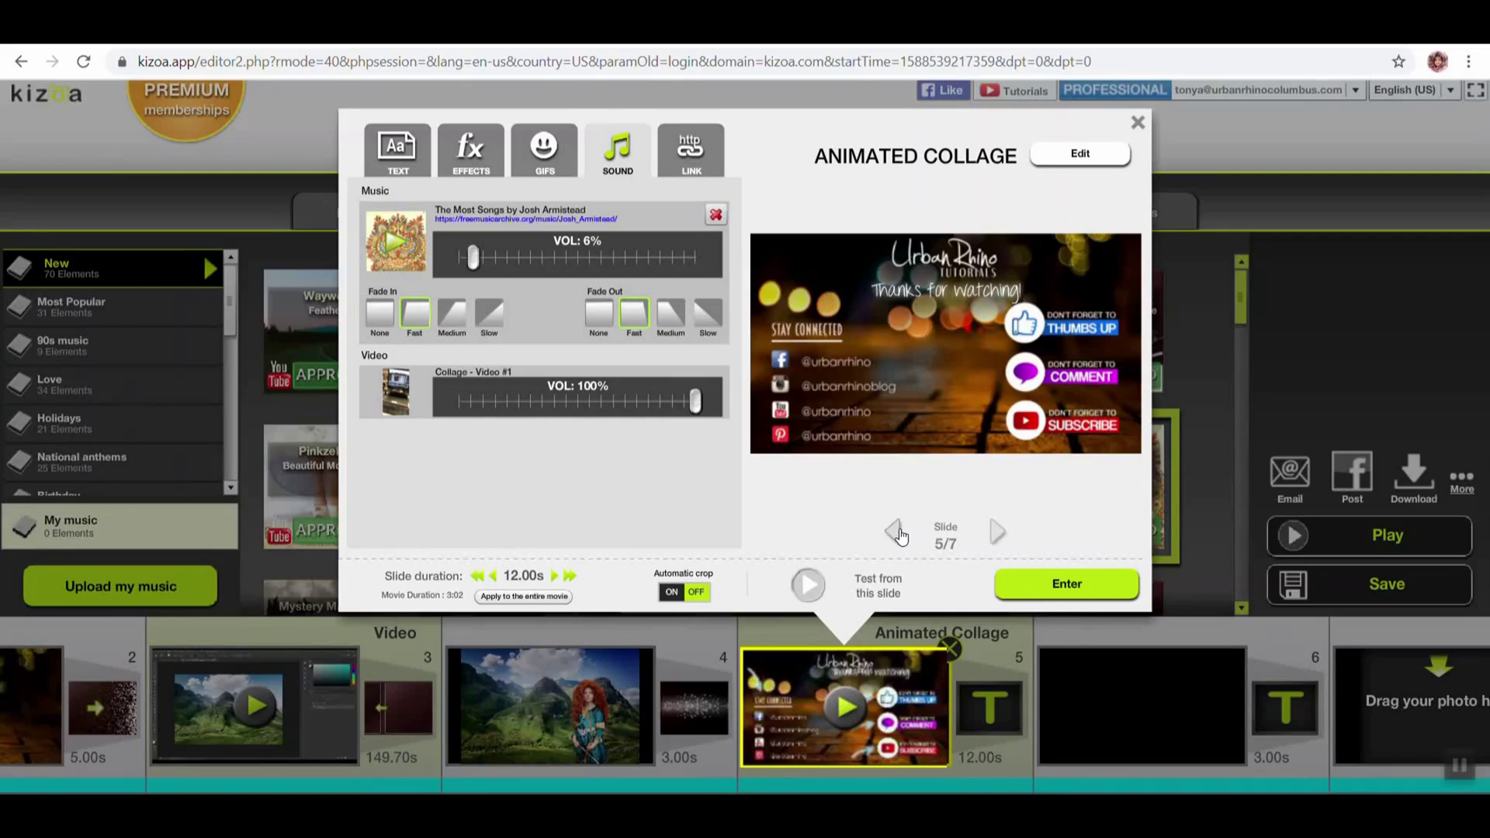
pyautogui.click(895, 537)
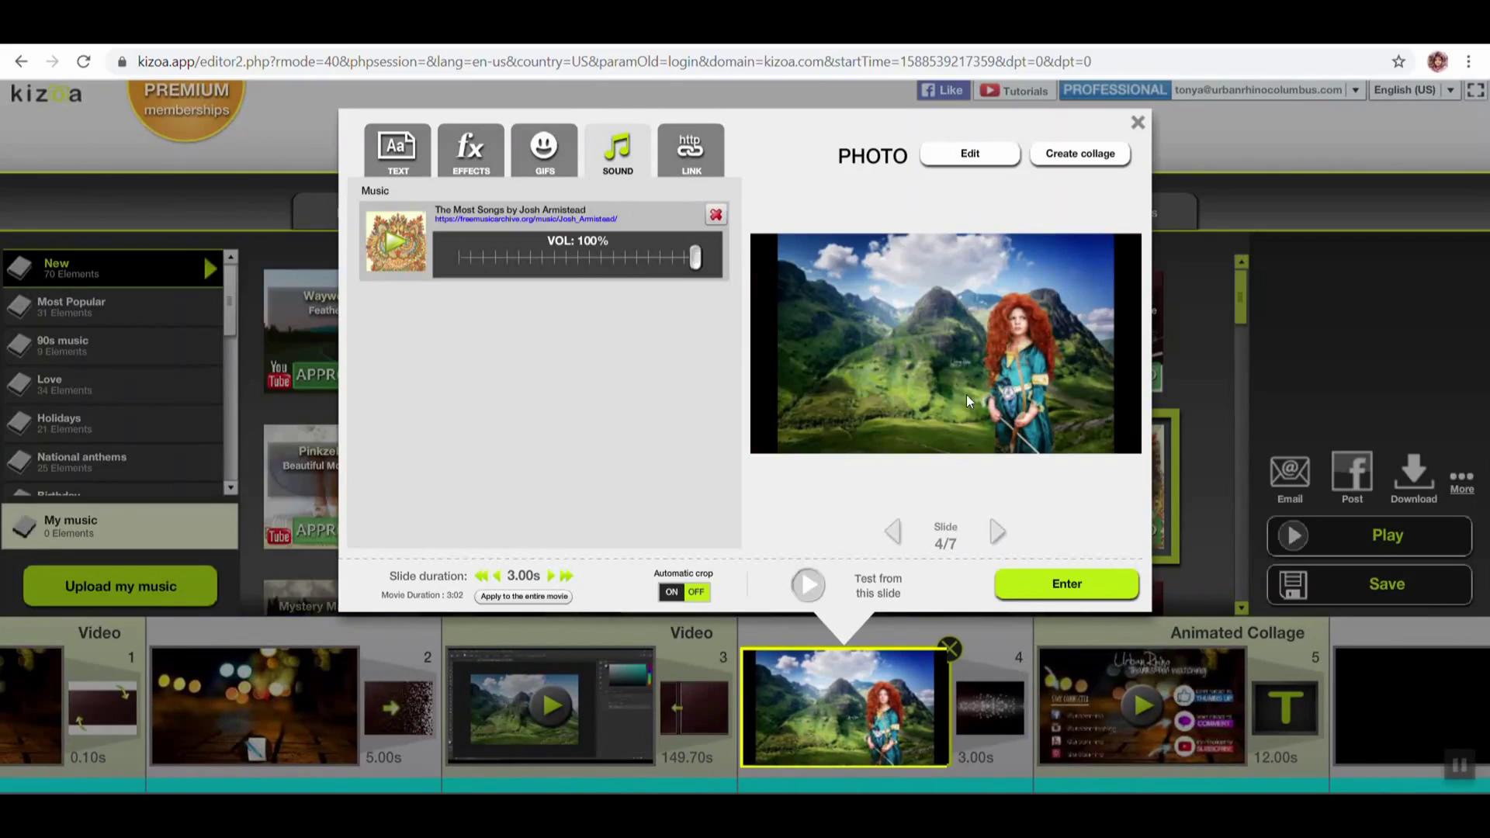
pyautogui.click(997, 534)
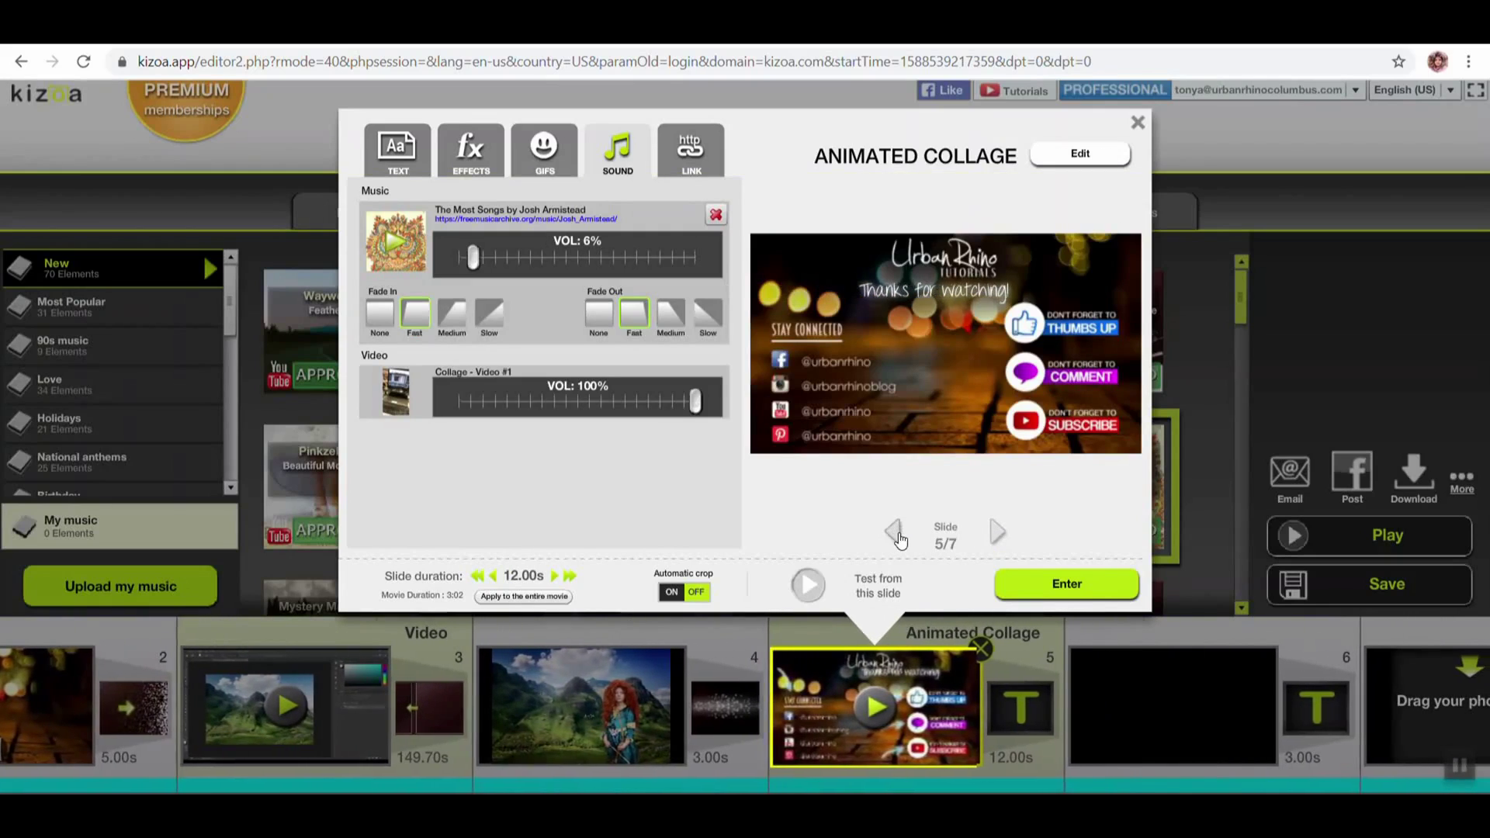
pyautogui.click(896, 532)
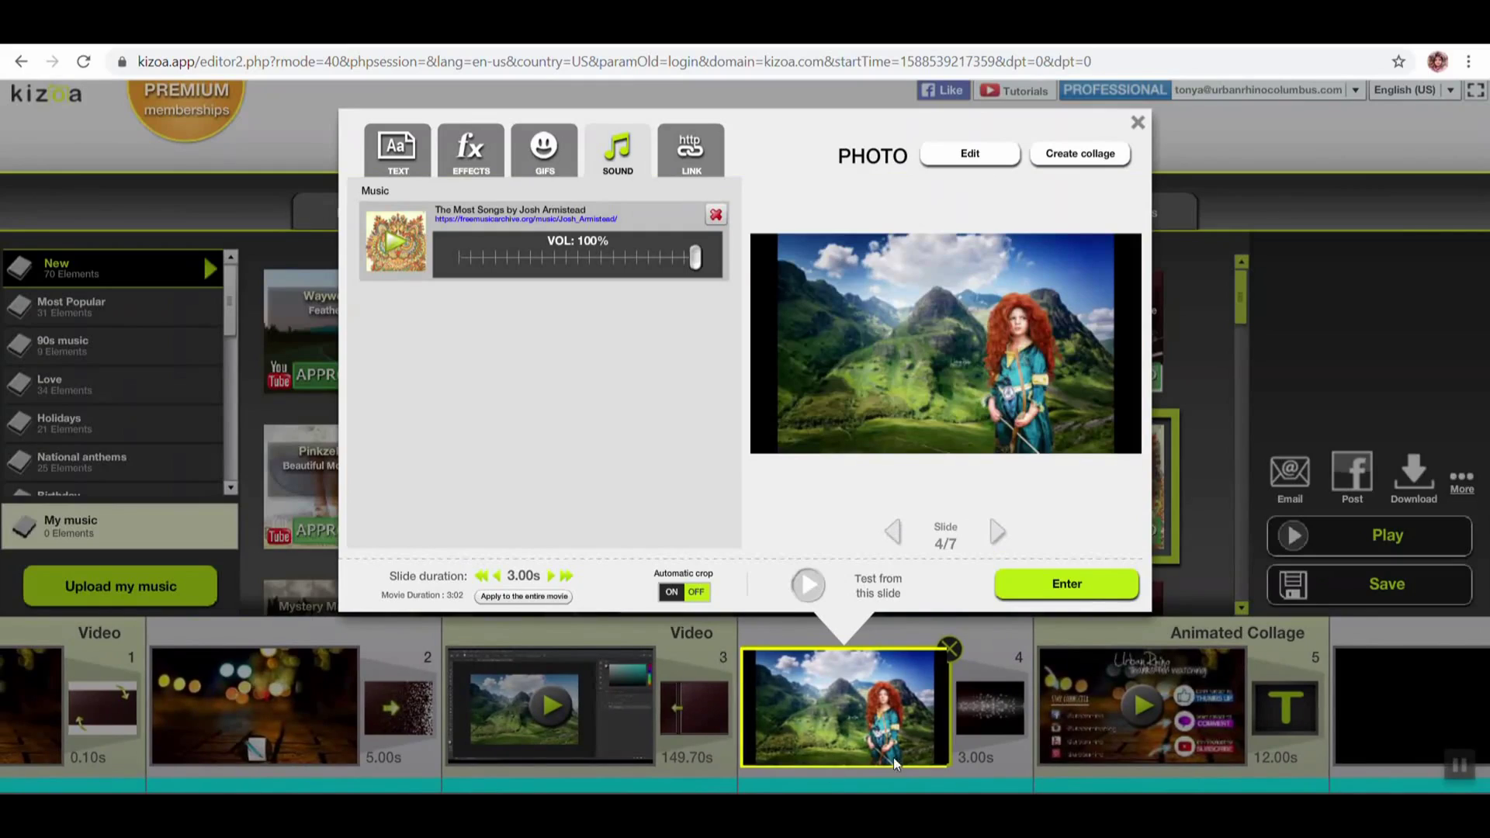
pyautogui.click(1136, 124)
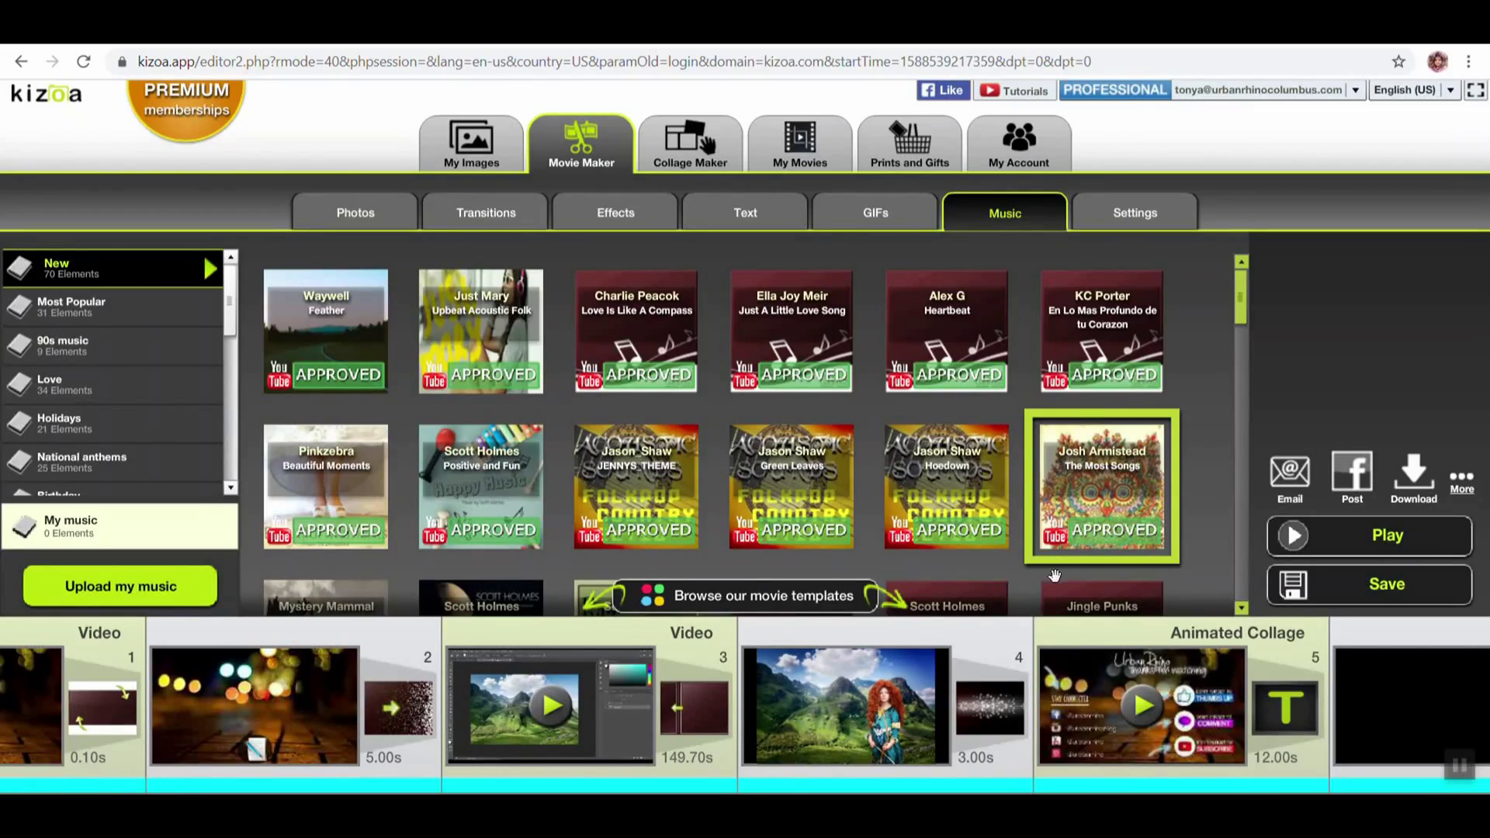
# Replace the movie's music with the Folk - Country track La pêche au thon and check the music along the film strip
pyautogui.hscroll(5, 1391, 745)
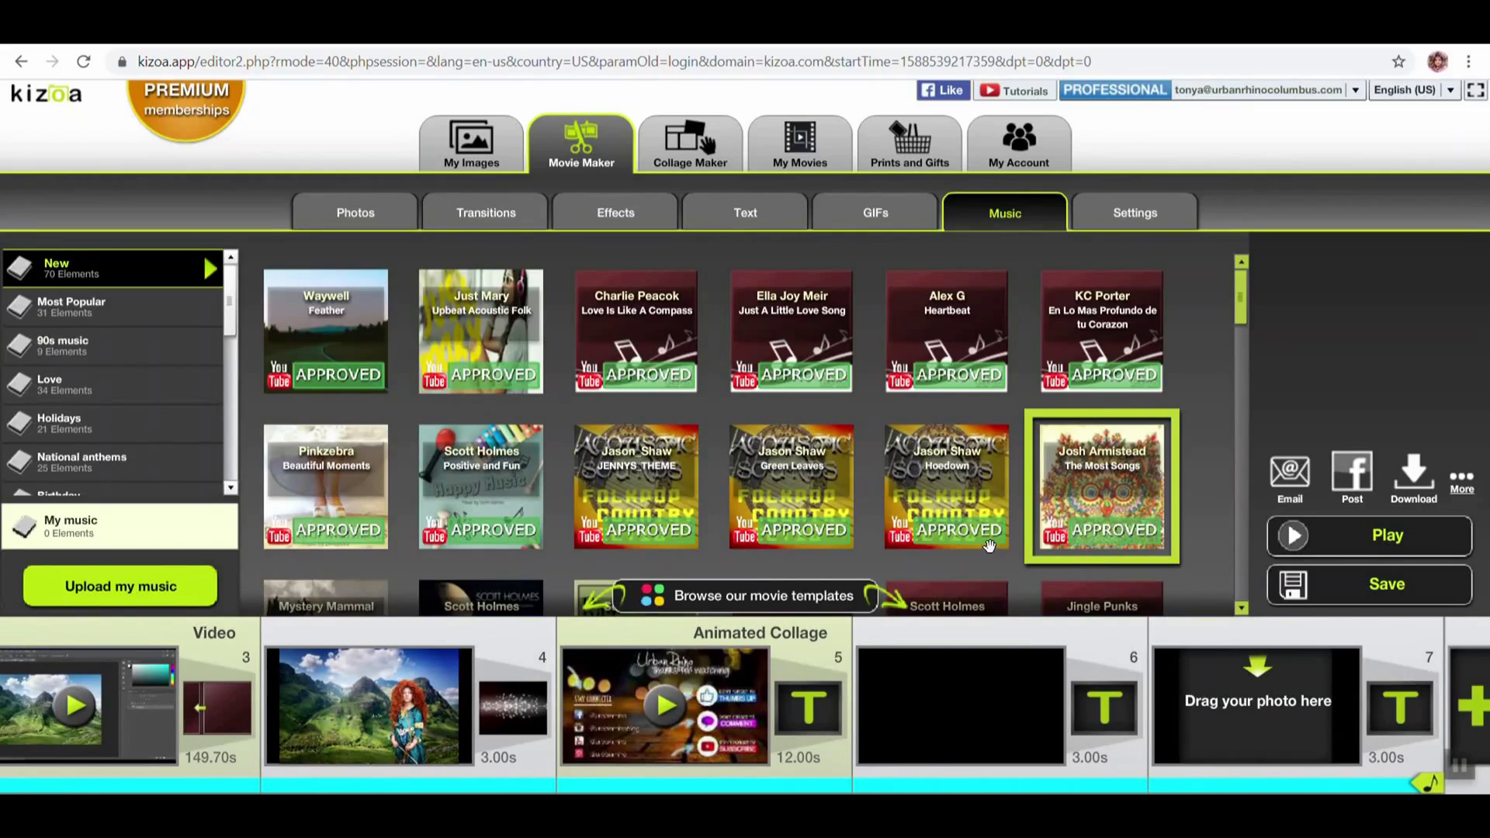
pyautogui.hscroll(3, 1017, 745)
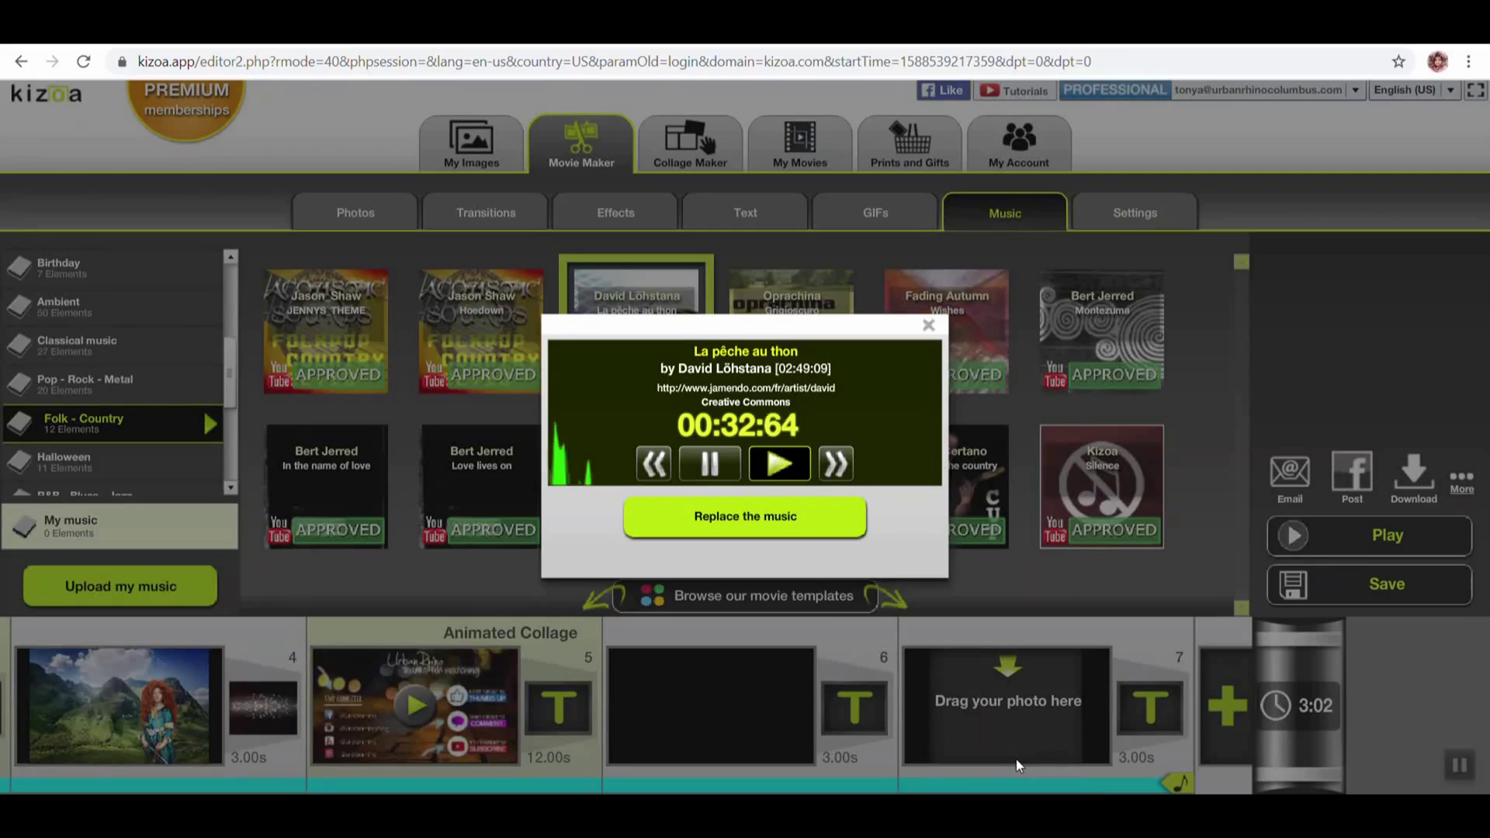
pyautogui.click(759, 527)
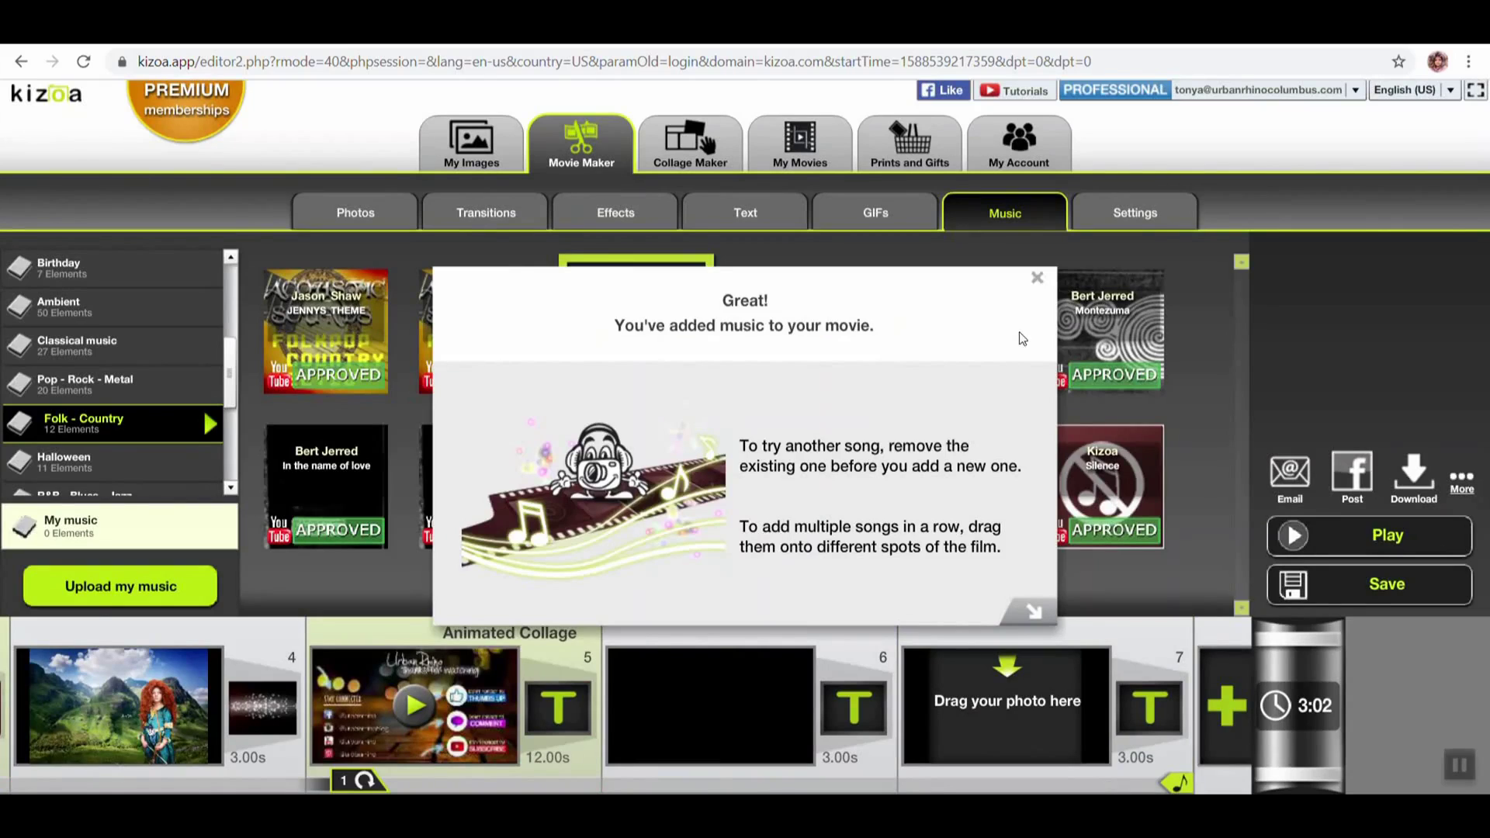
pyautogui.click(1036, 281)
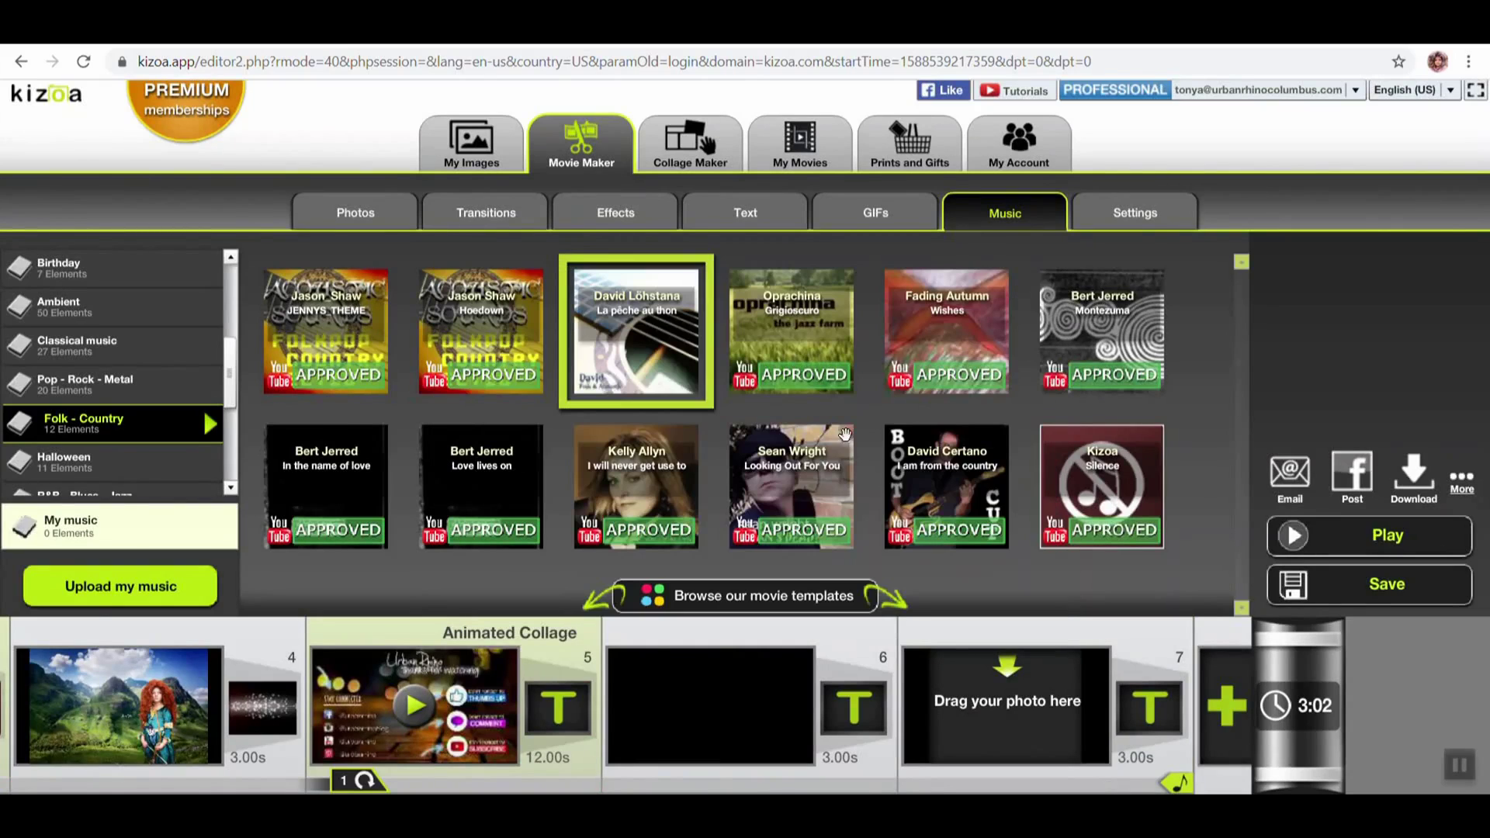
pyautogui.hscroll(-5, 220, 732)
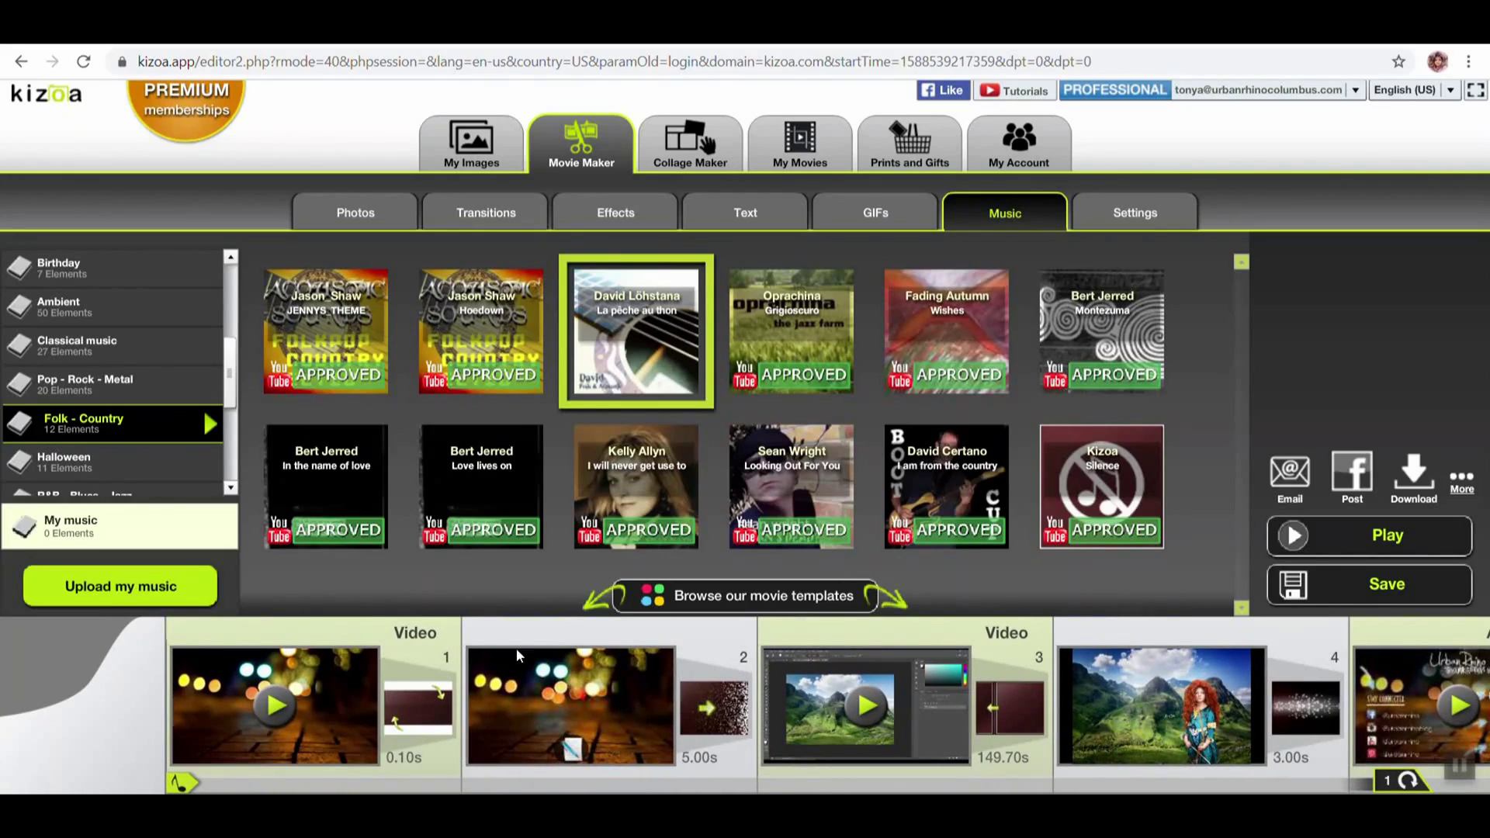
pyautogui.scroll(-3, 556, 666)
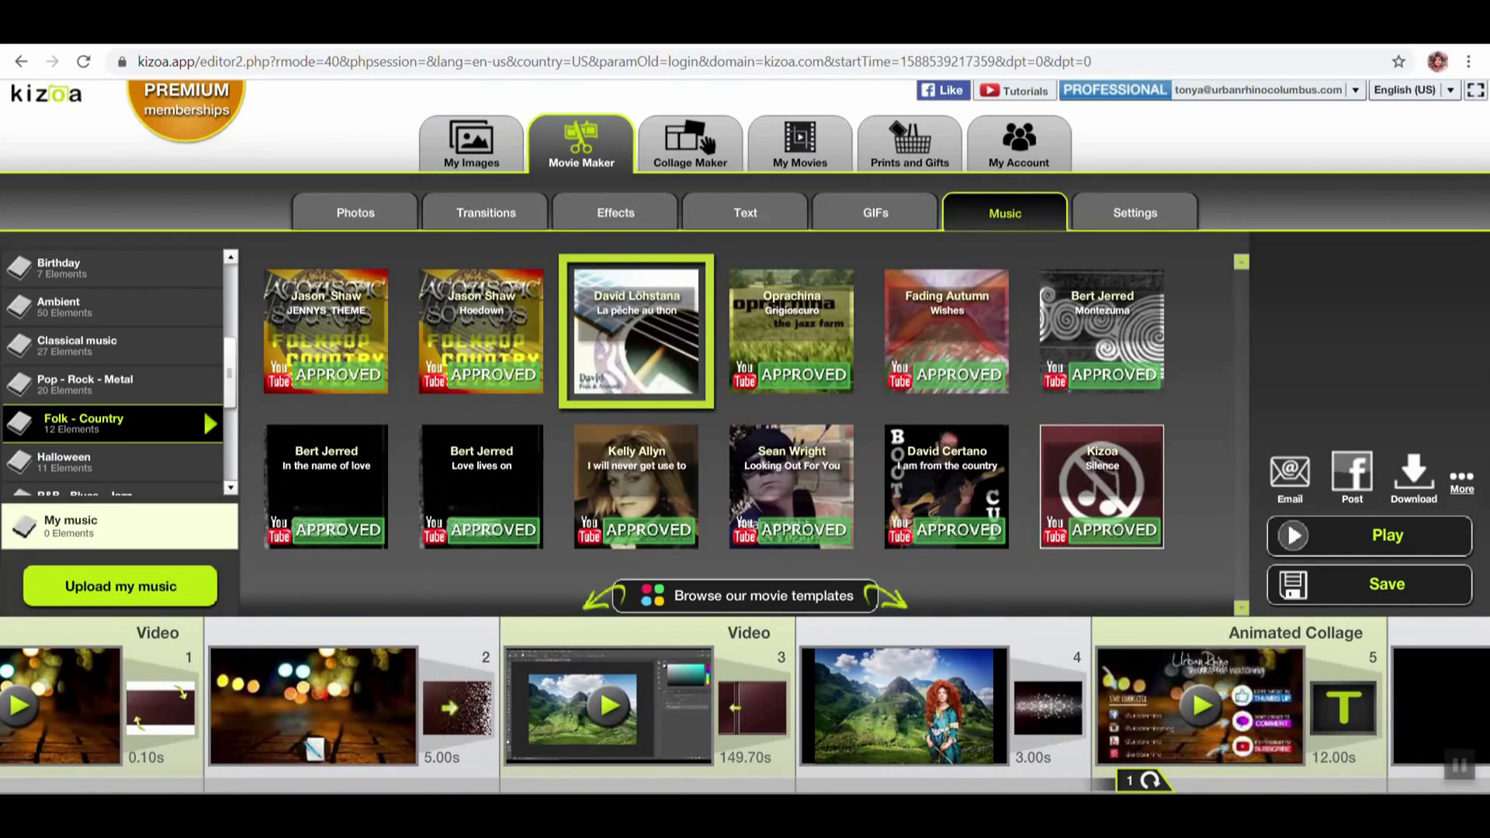
pyautogui.scroll(-2, 1019, 676)
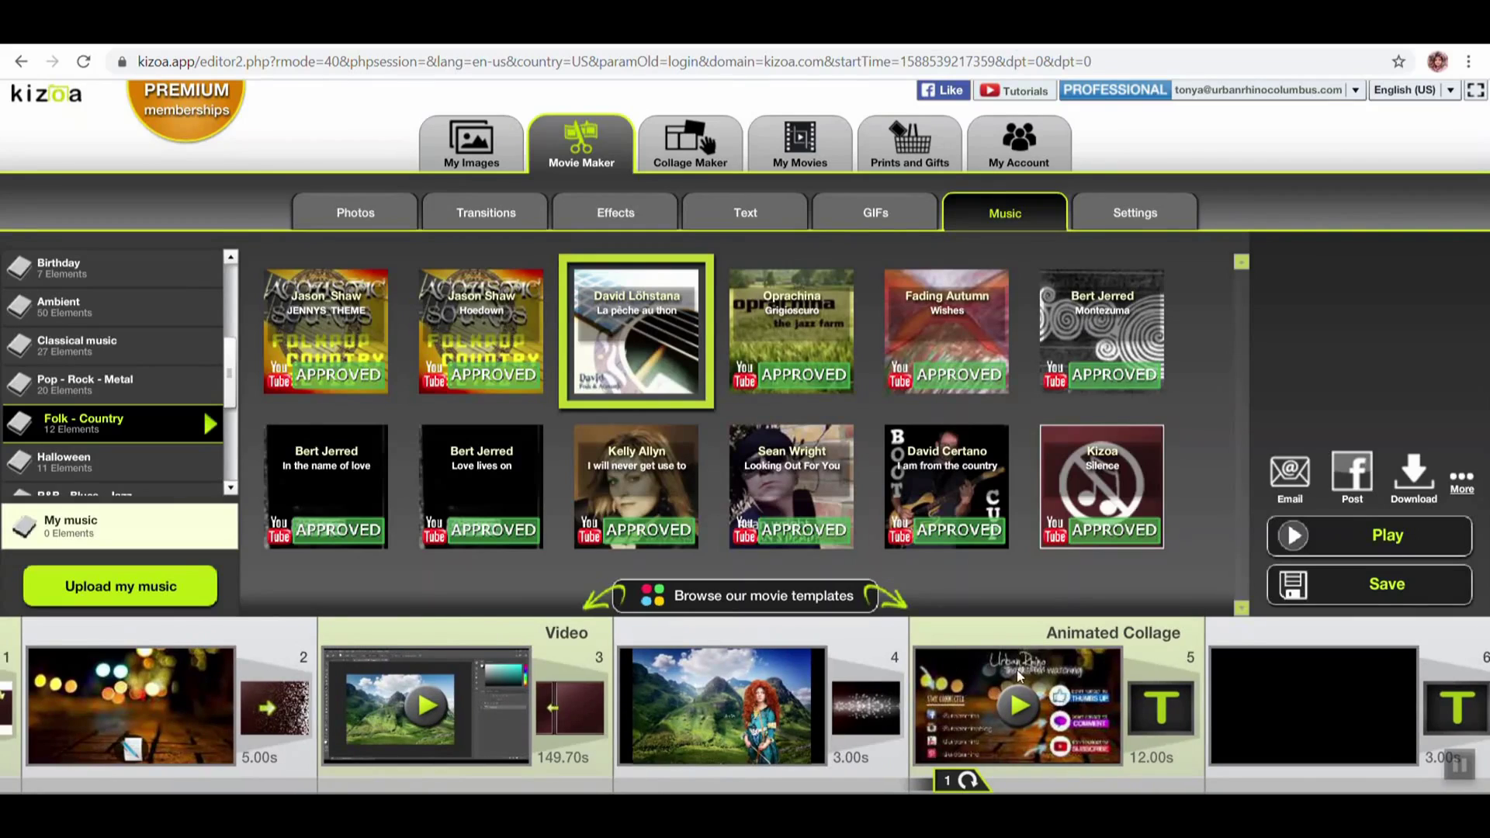
pyautogui.scroll(-3, 745, 704)
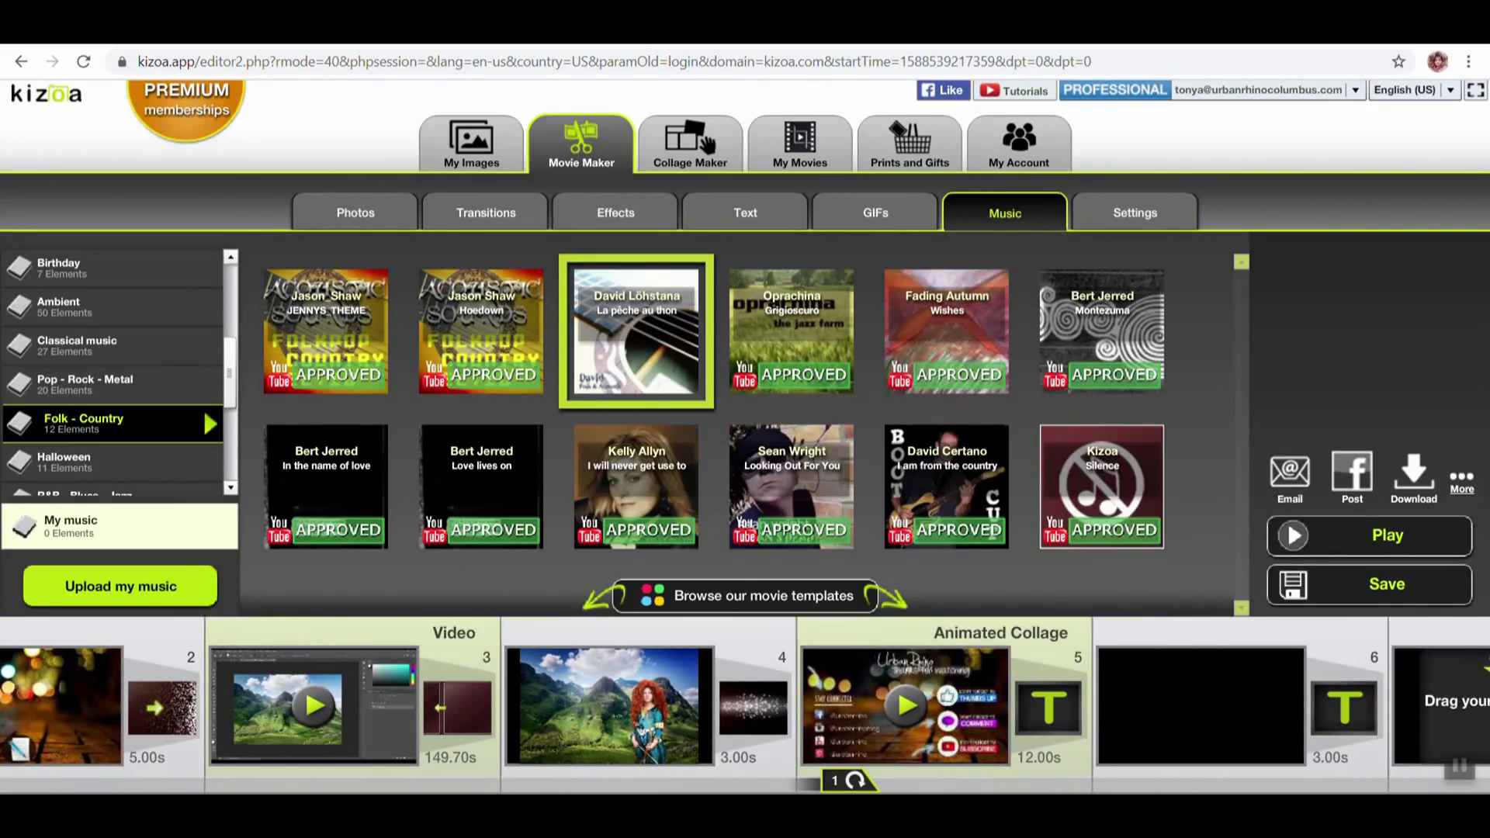
pyautogui.scroll(5, 746, 705)
pyautogui.scroll(1, 746, 705)
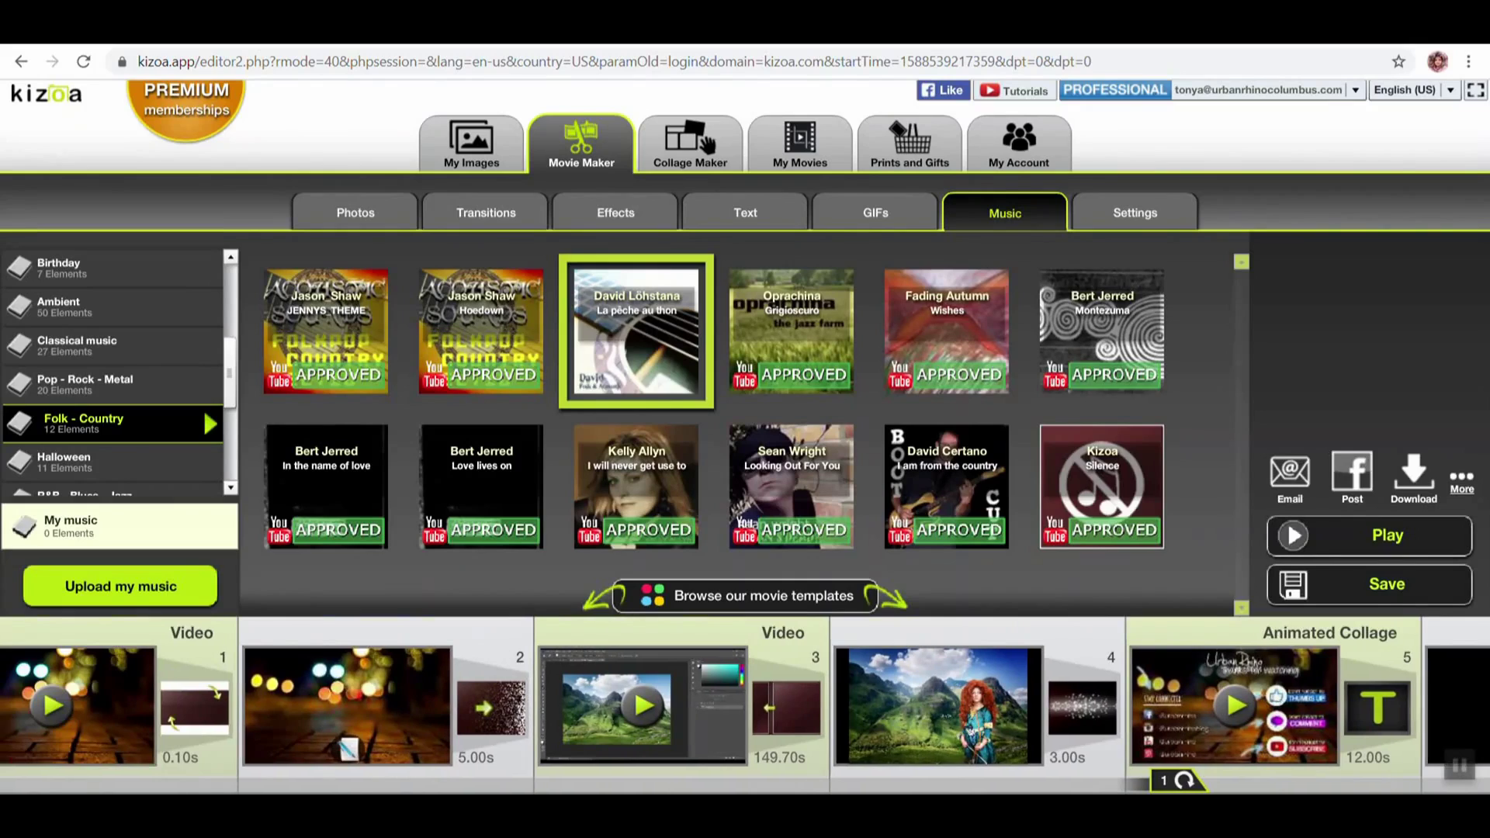
# Save the movie and start its video download as MP4 at 1920x1080 (Full HD), 30 images/sec and speed x1
pyautogui.click(1122, 225)
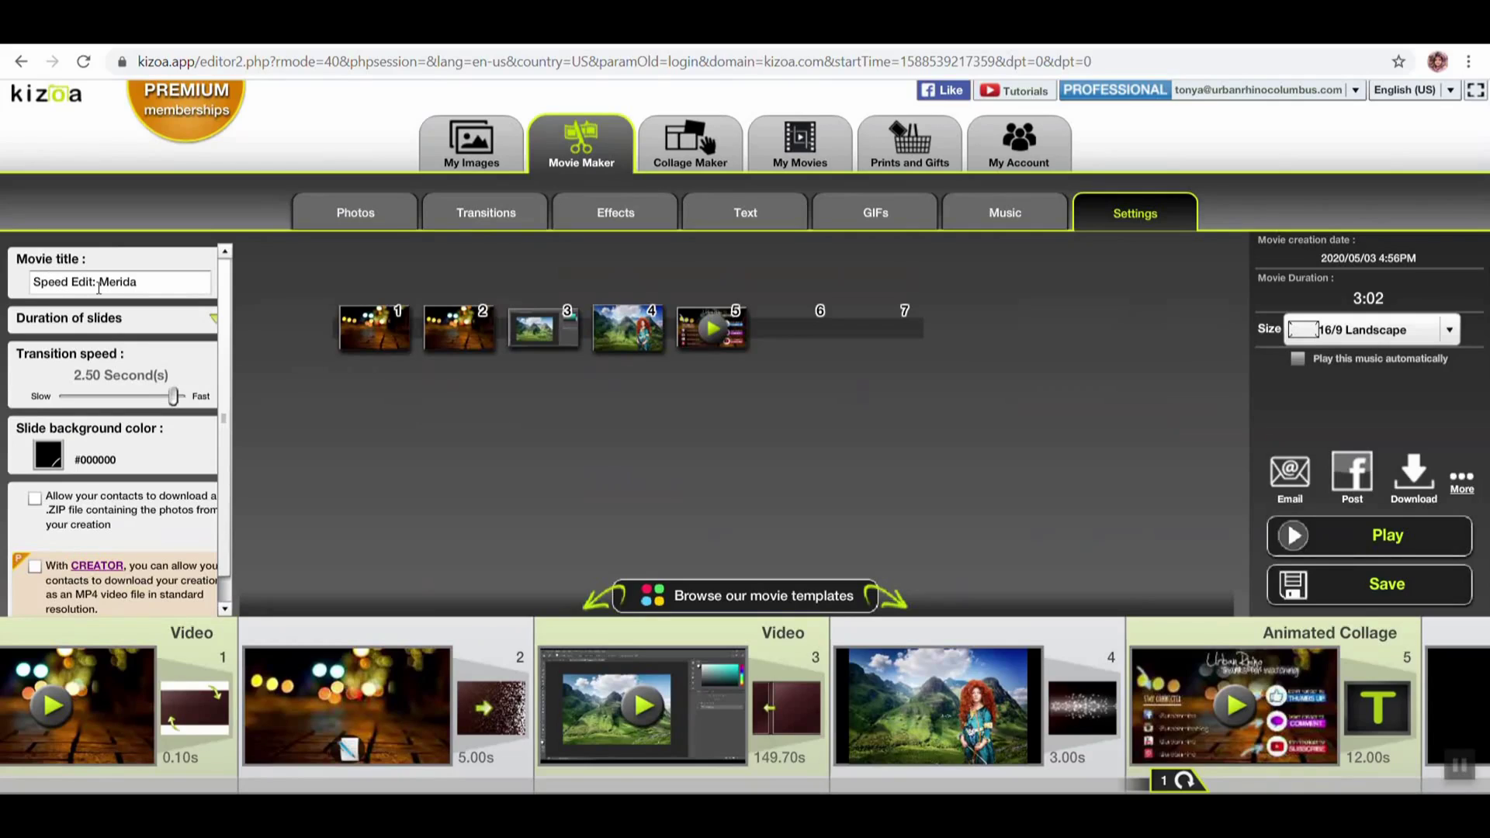
pyautogui.click(1402, 584)
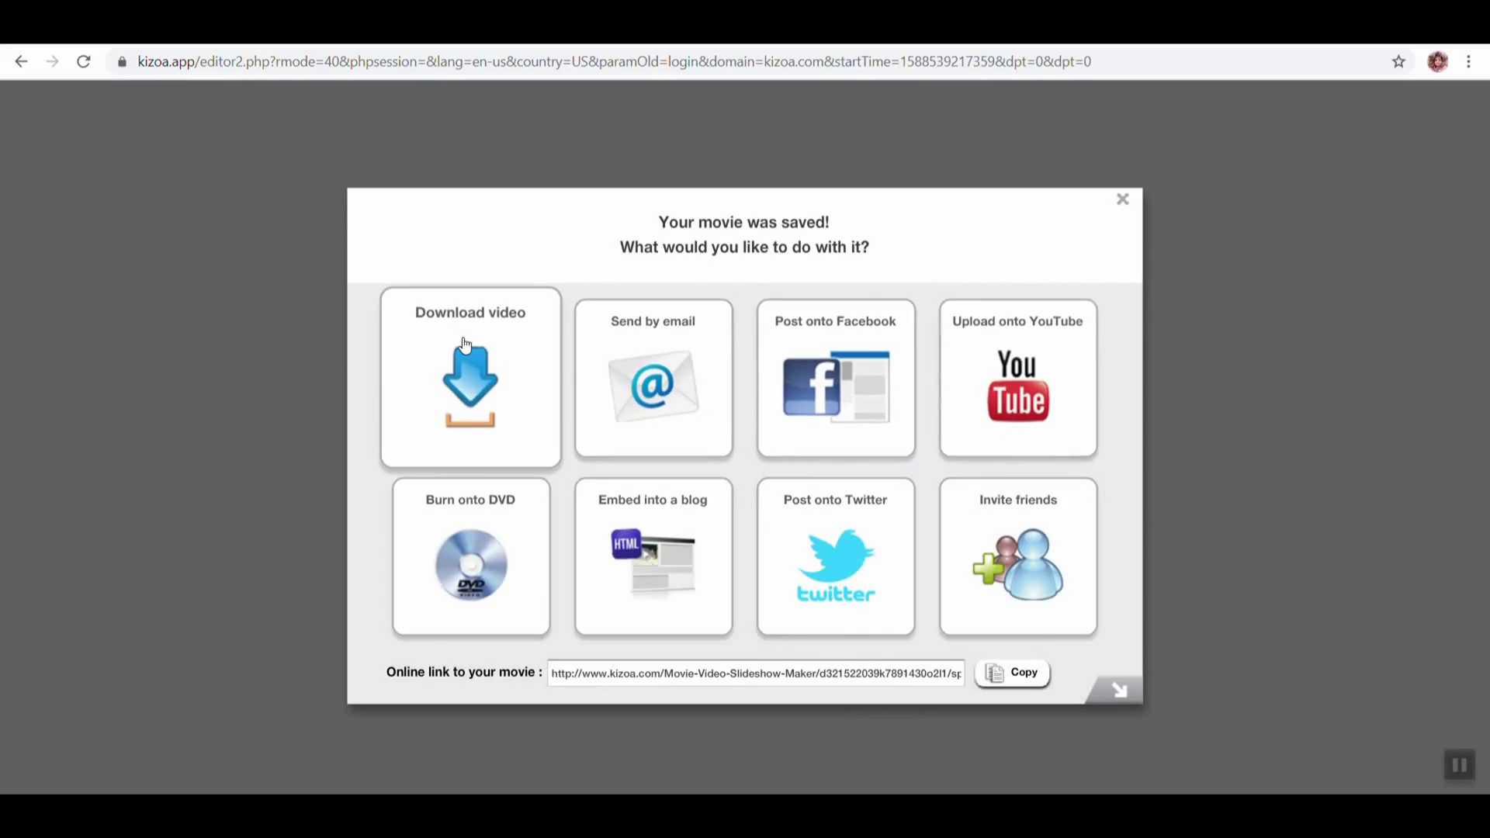
pyautogui.click(459, 338)
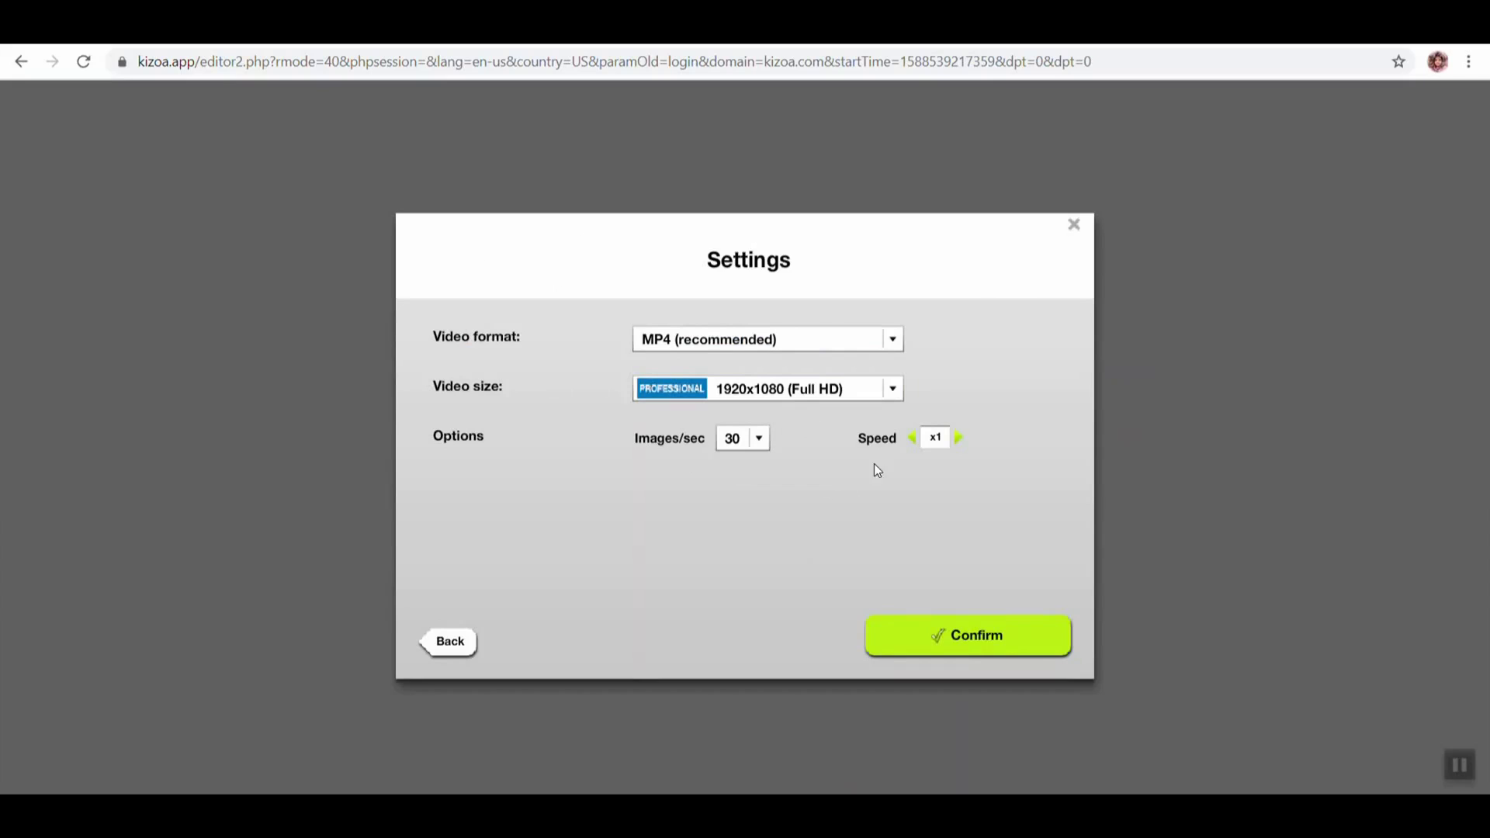
pyautogui.click(968, 640)
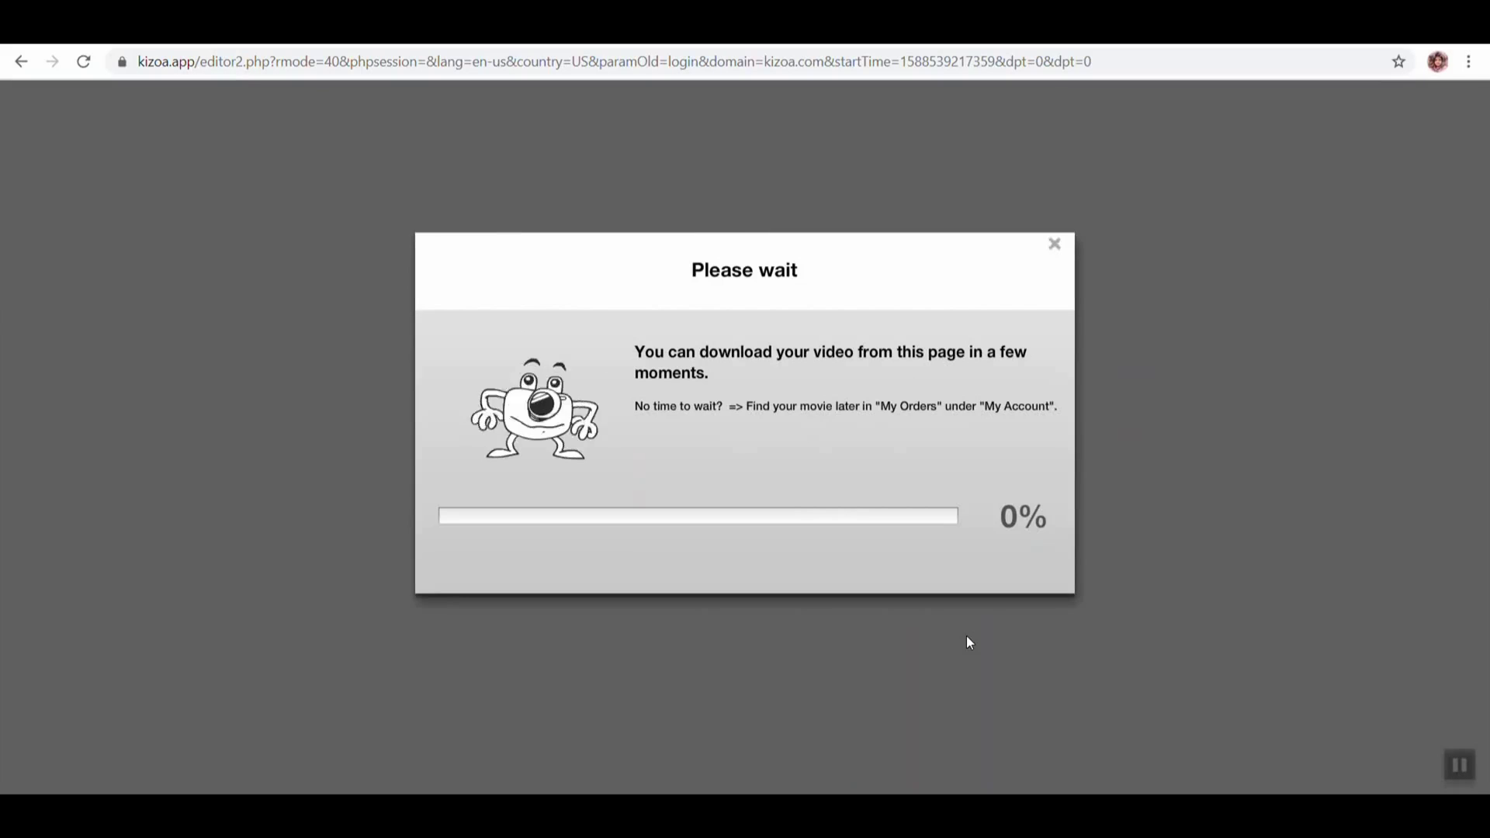